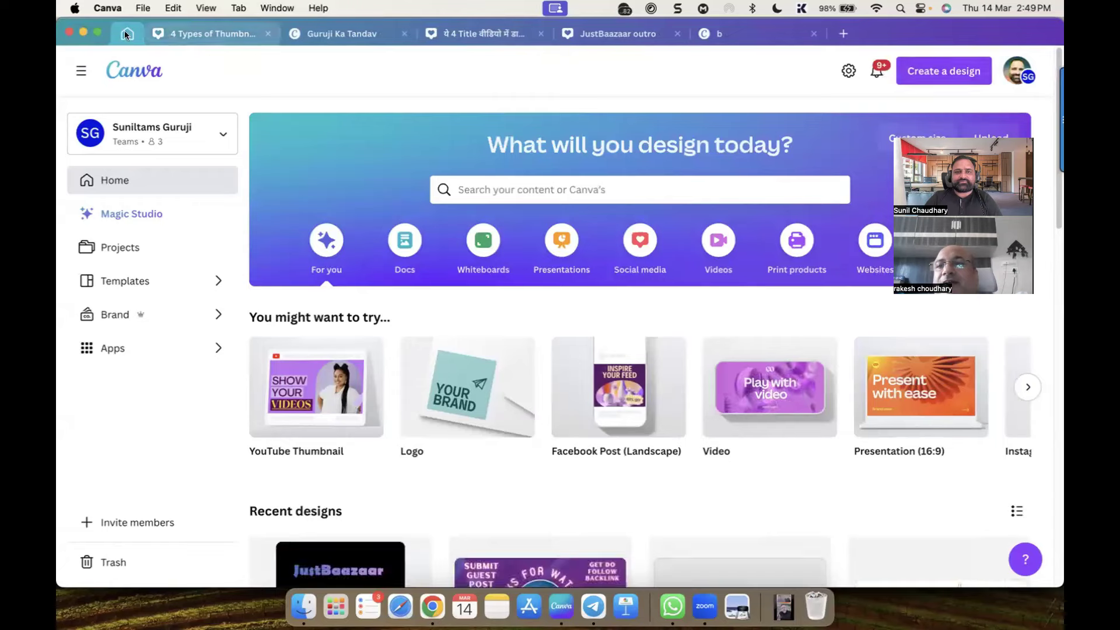
Search the Canva designs for 'teacher'.
scroll(528, 66, down, 10)
click(528, 70)
text(teacher)
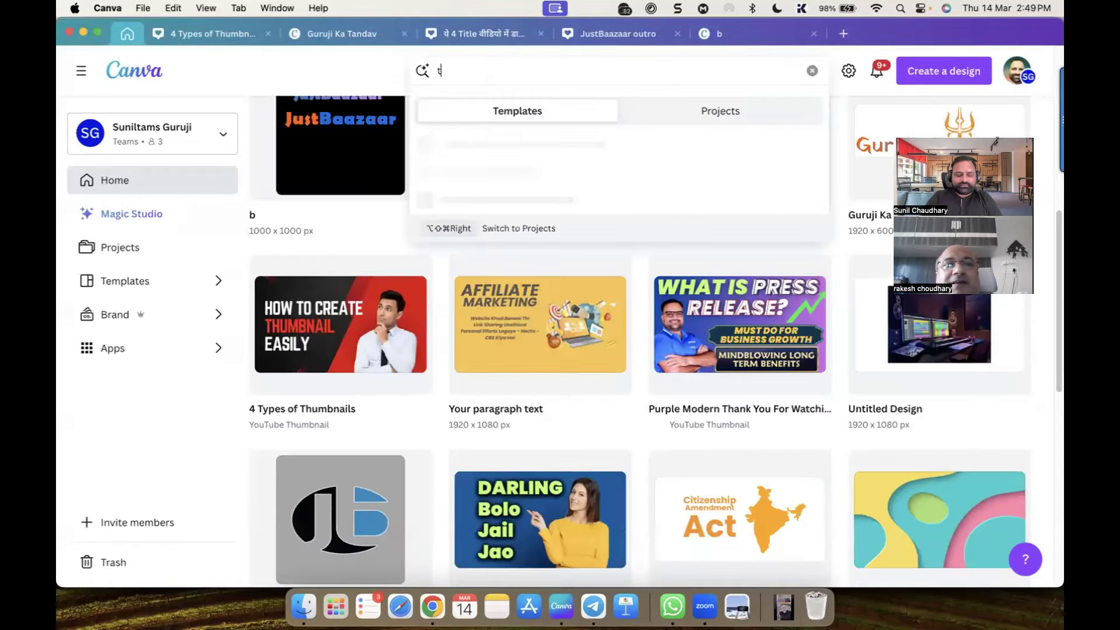
key(Return)
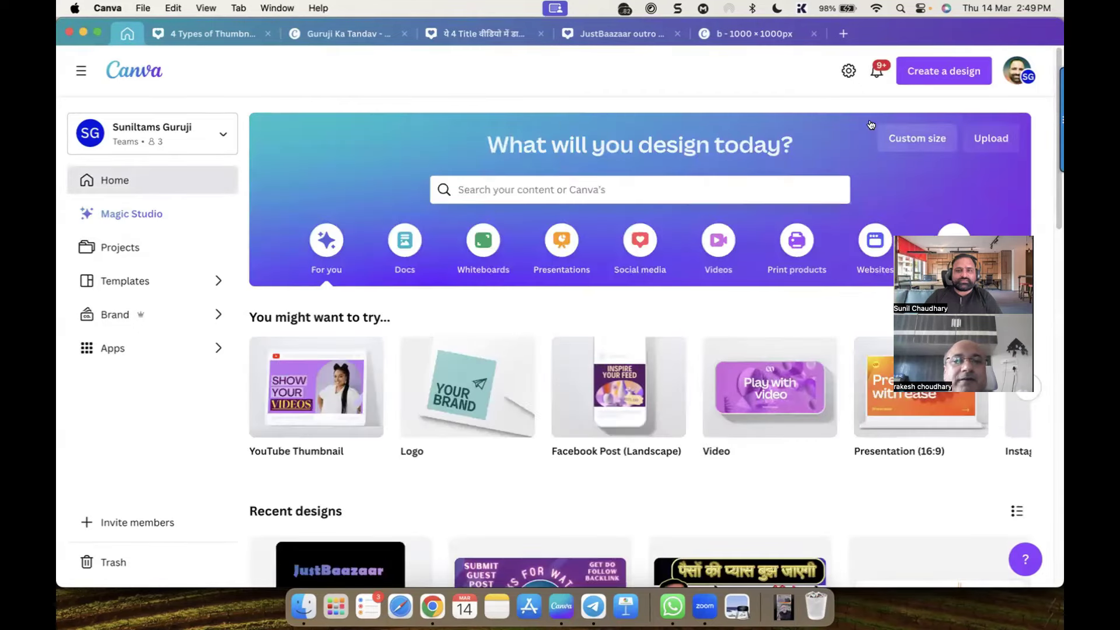
Start a new search for the logo project, entering 'tee'.
scroll(758, 222, down, 5)
scroll(632, 298, up, 5)
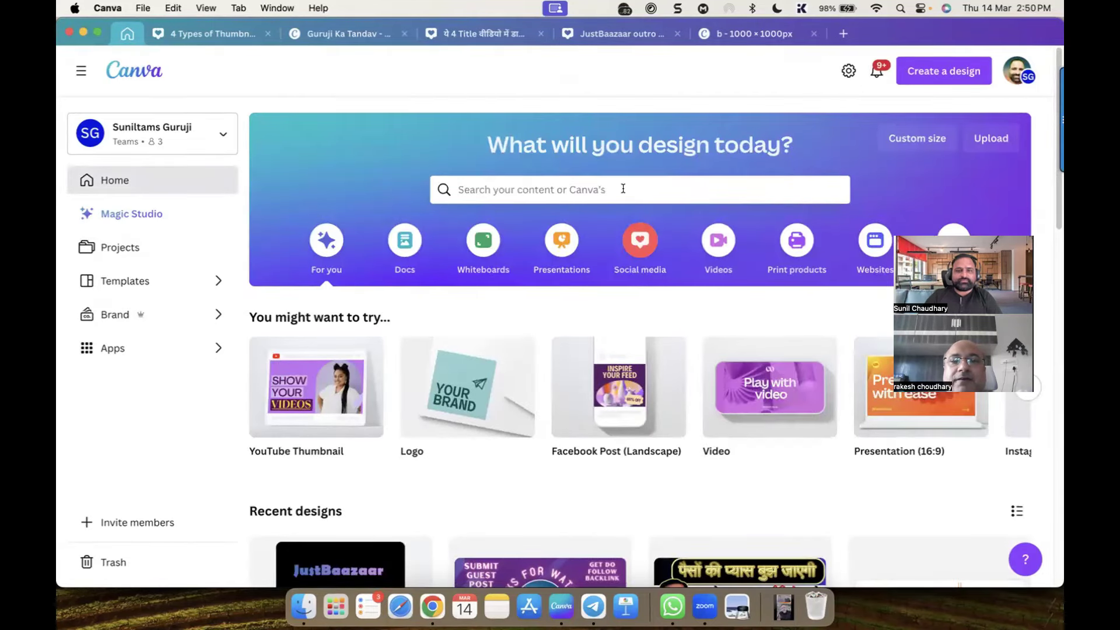
click(623, 189)
text(teekha)
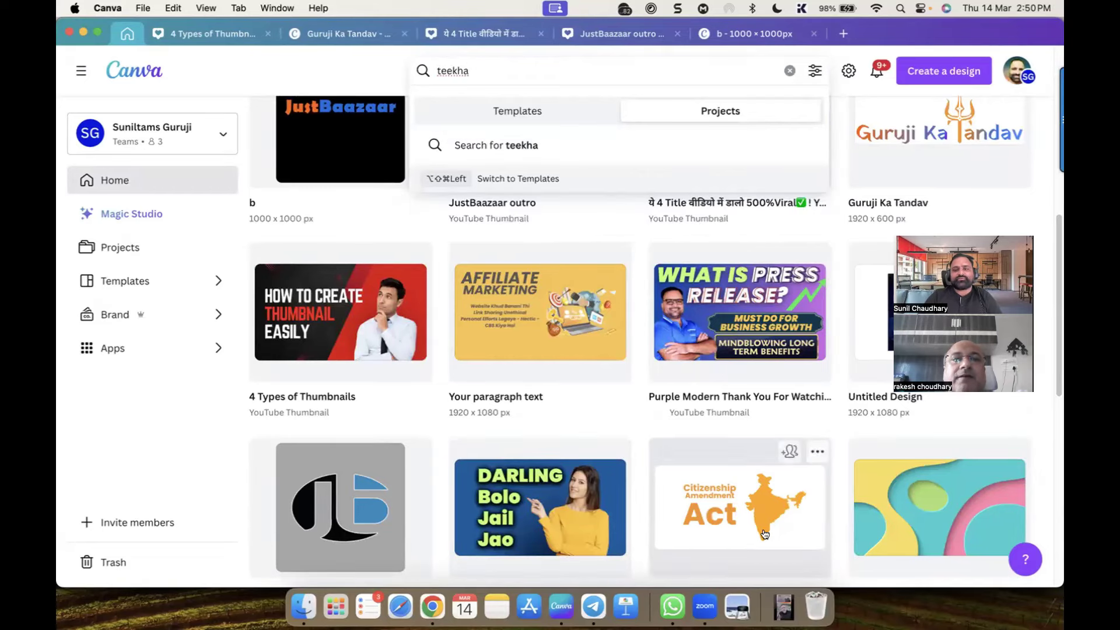
In WhatsApp, move to the next chat and scroll up to the TEEKHA SAMACHAR logo.
click(663, 610)
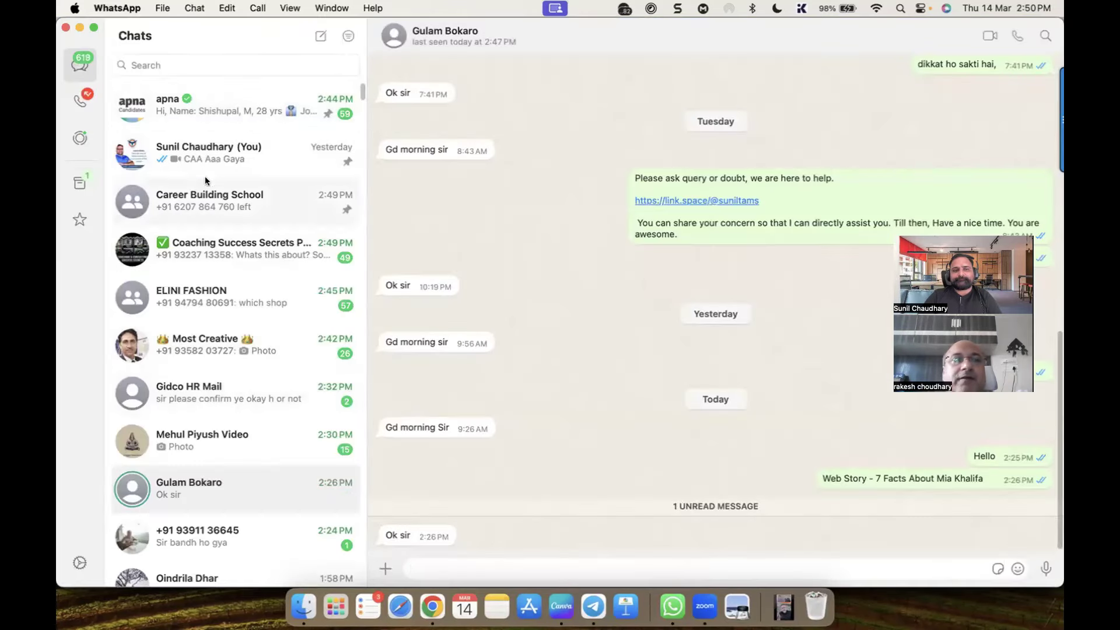
scroll(197, 408, down, 1)
key(ctrl+Tab)
scroll(656, 365, up, 15)
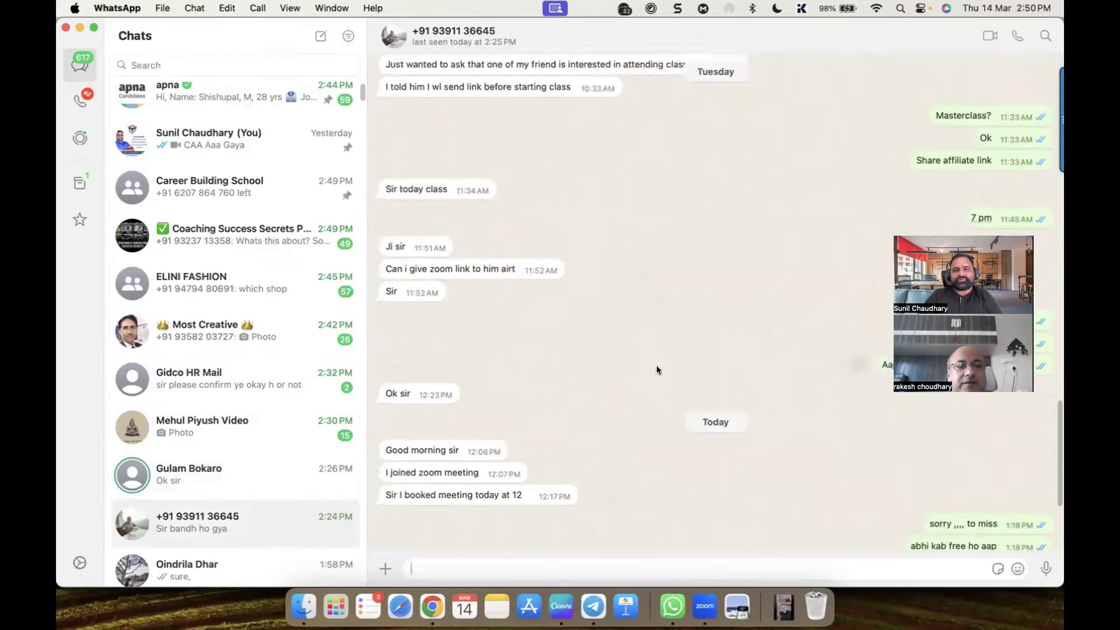
scroll(692, 366, up, 15)
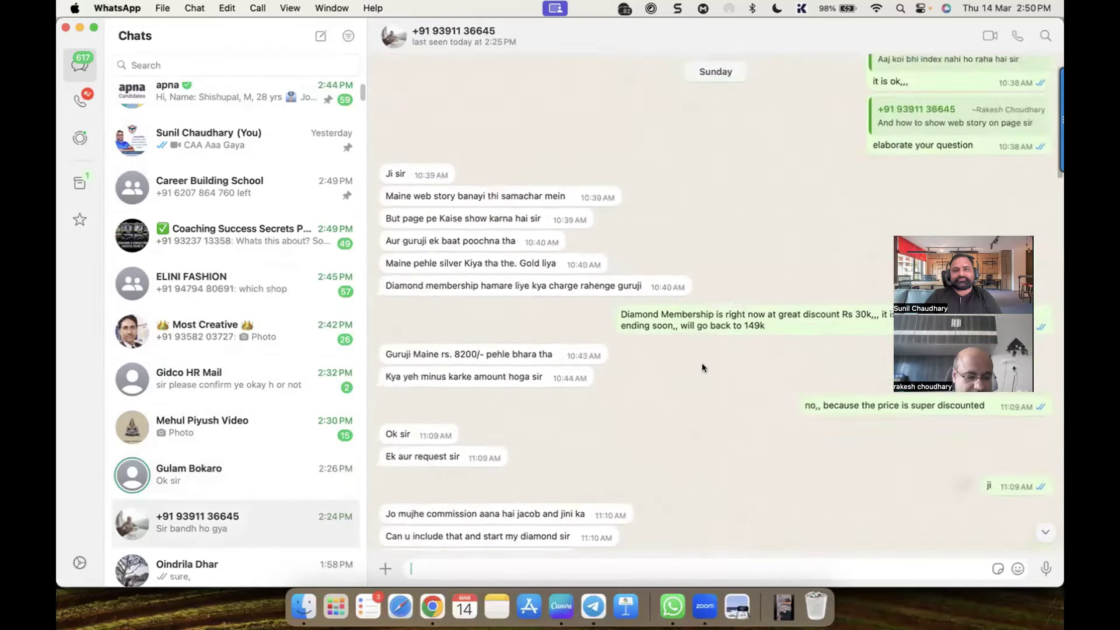
scroll(703, 360, up, 10)
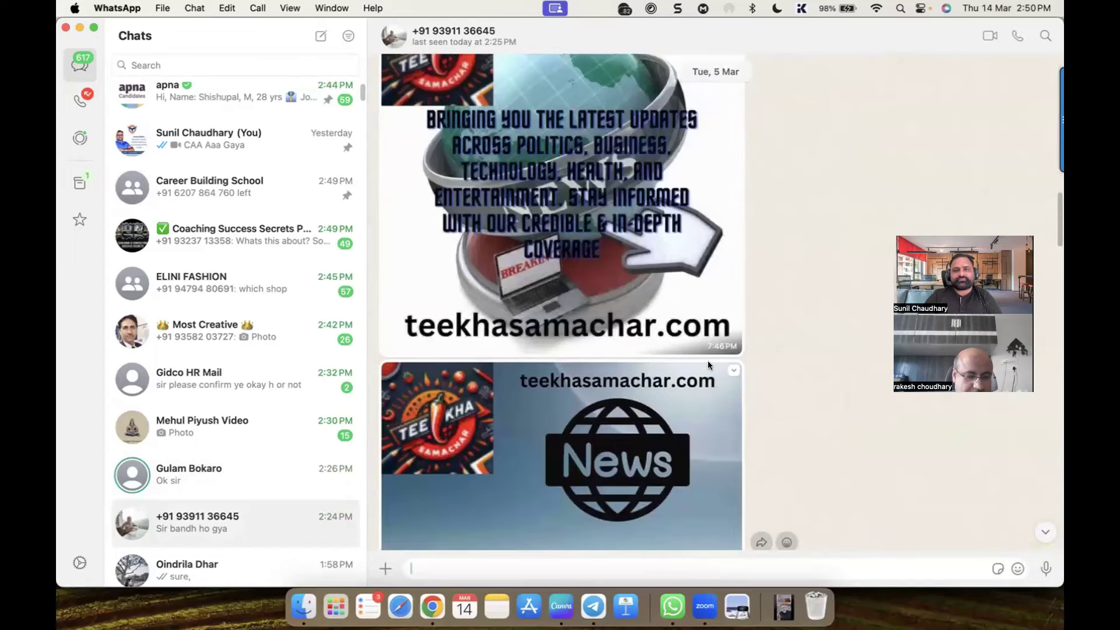
scroll(706, 361, up, 15)
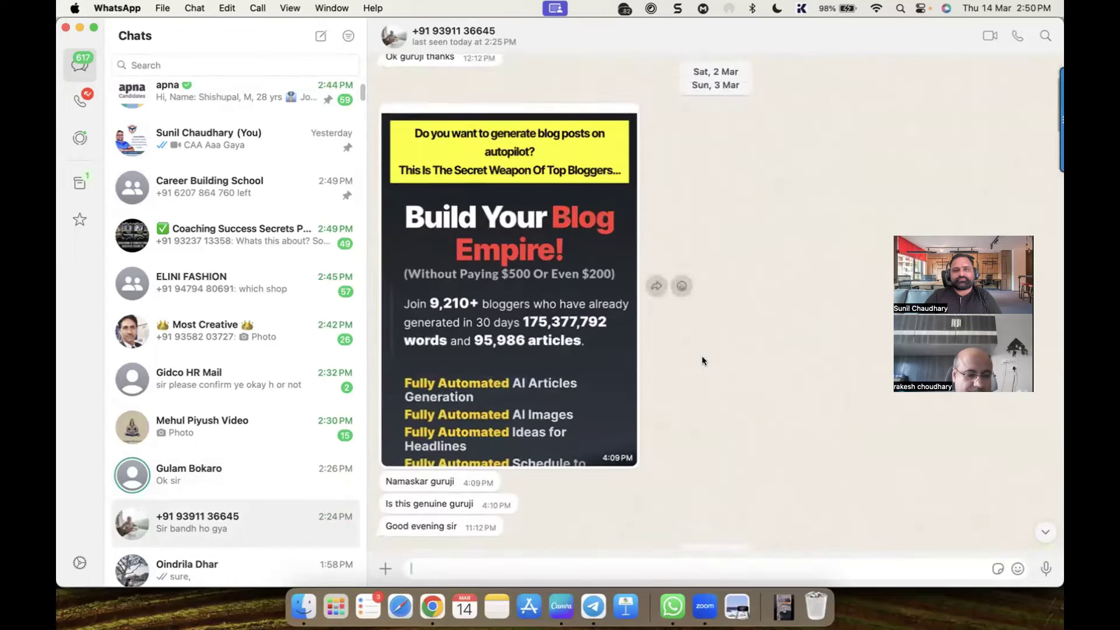
scroll(704, 360, up, 15)
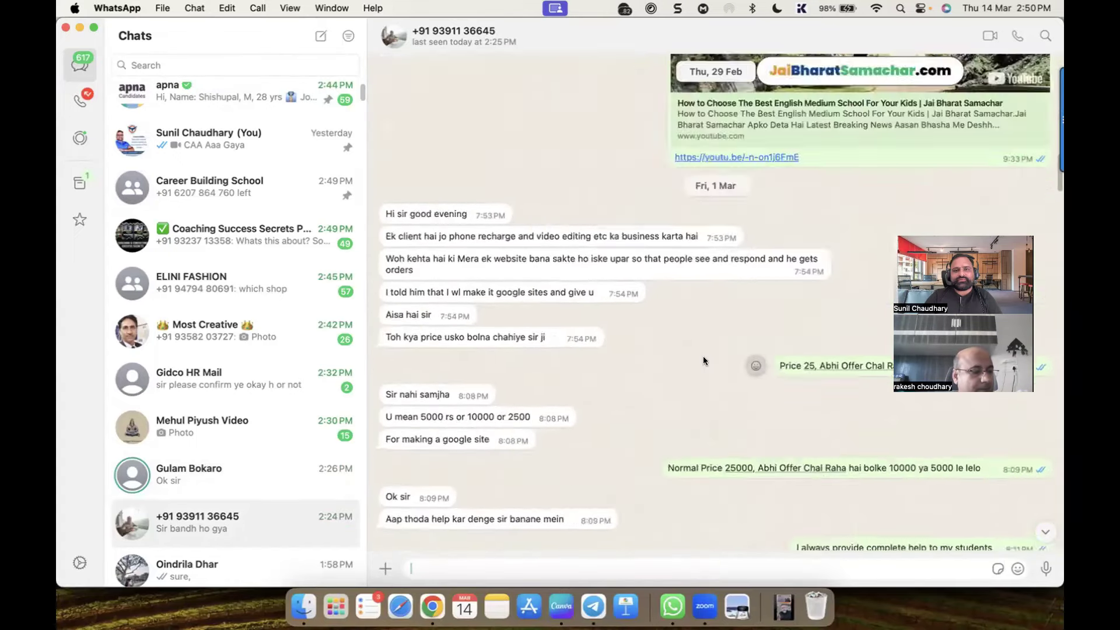
scroll(705, 362, up, 15)
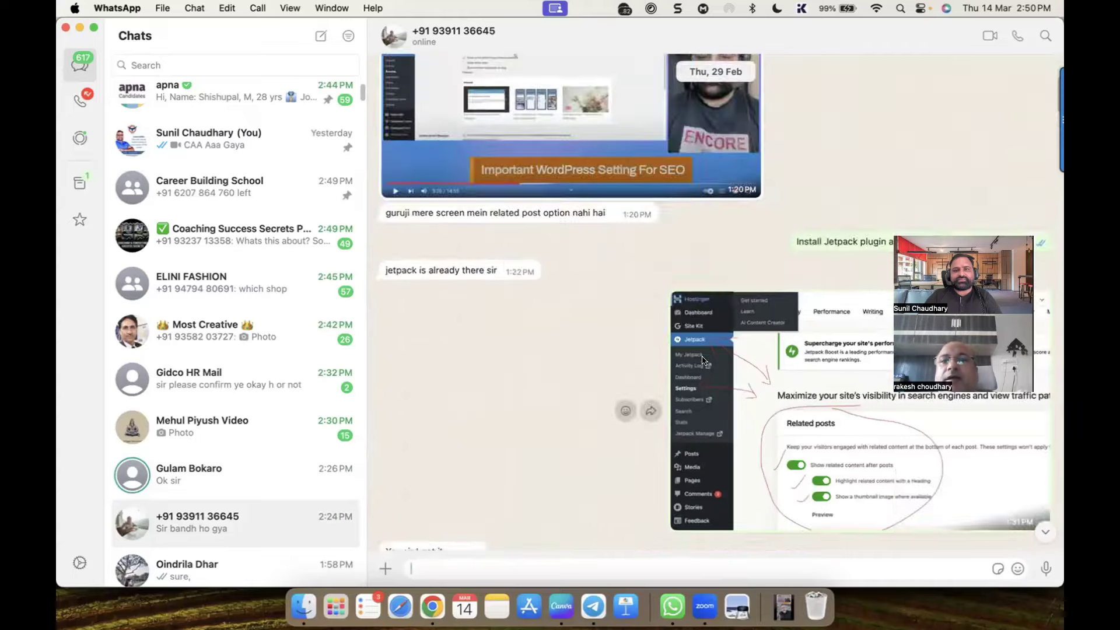
scroll(704, 350, up, 15)
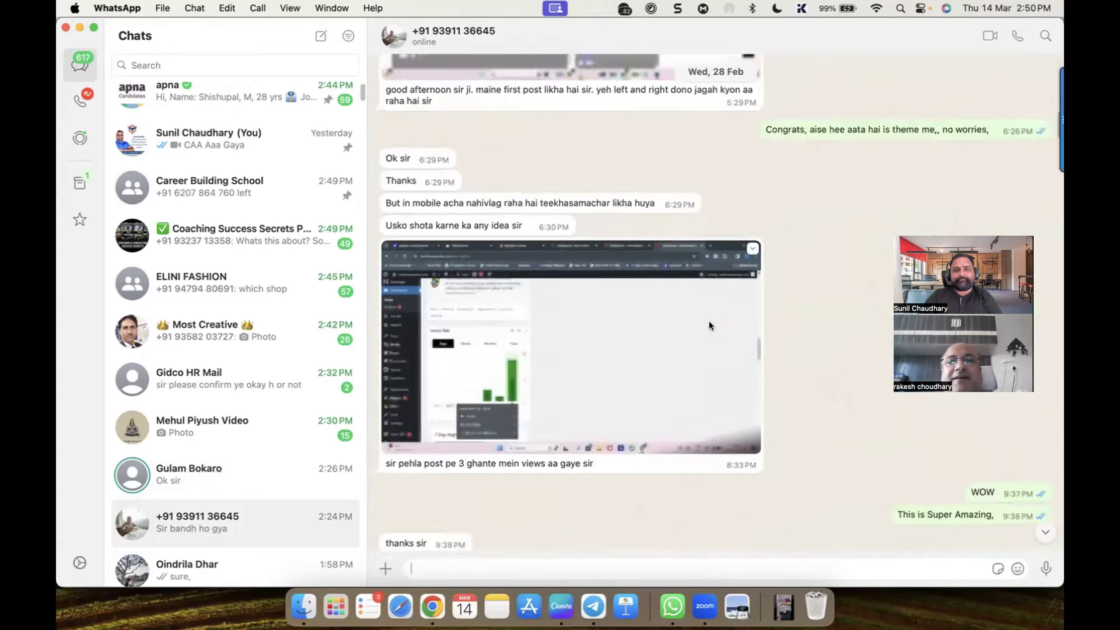
scroll(710, 326, up, 15)
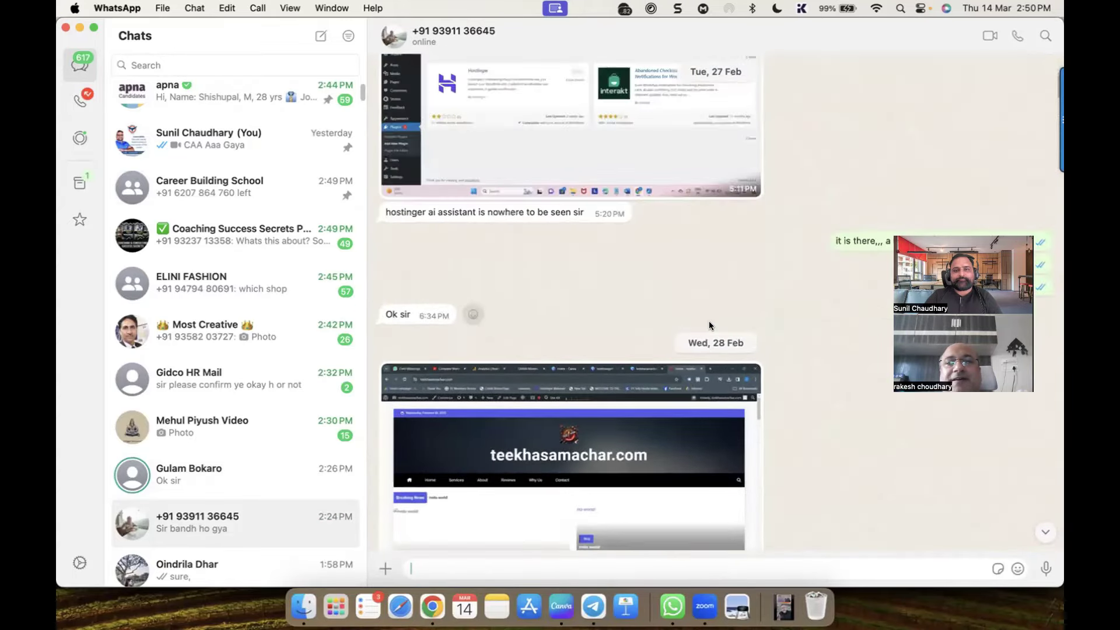
Open the logo image full-size and bring up its image actions menu.
click(840, 181)
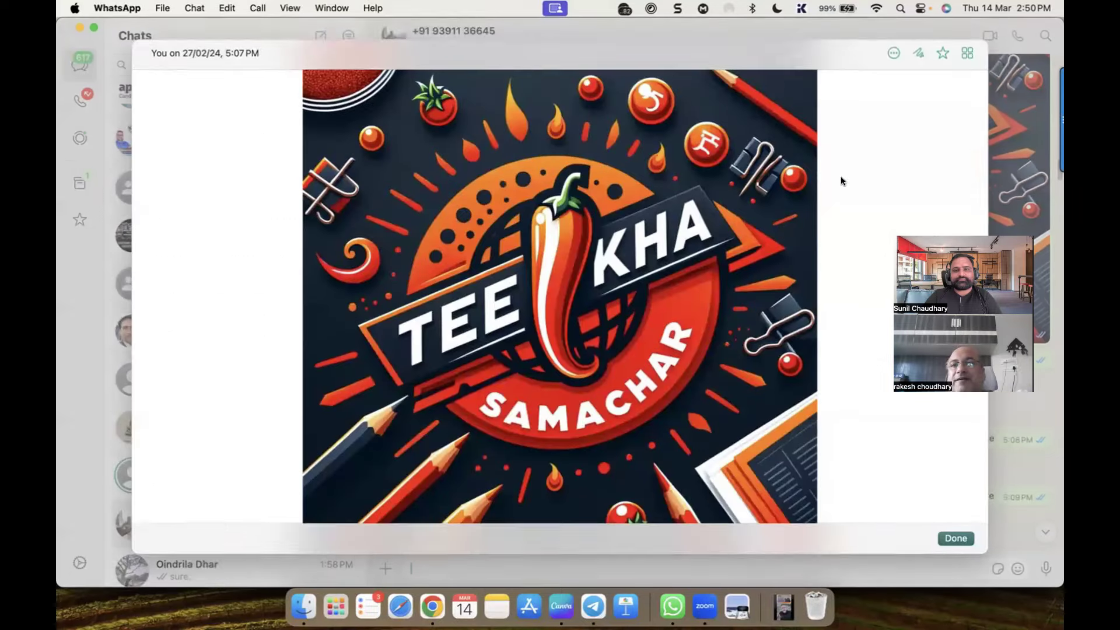
right_click(654, 246)
click(681, 172)
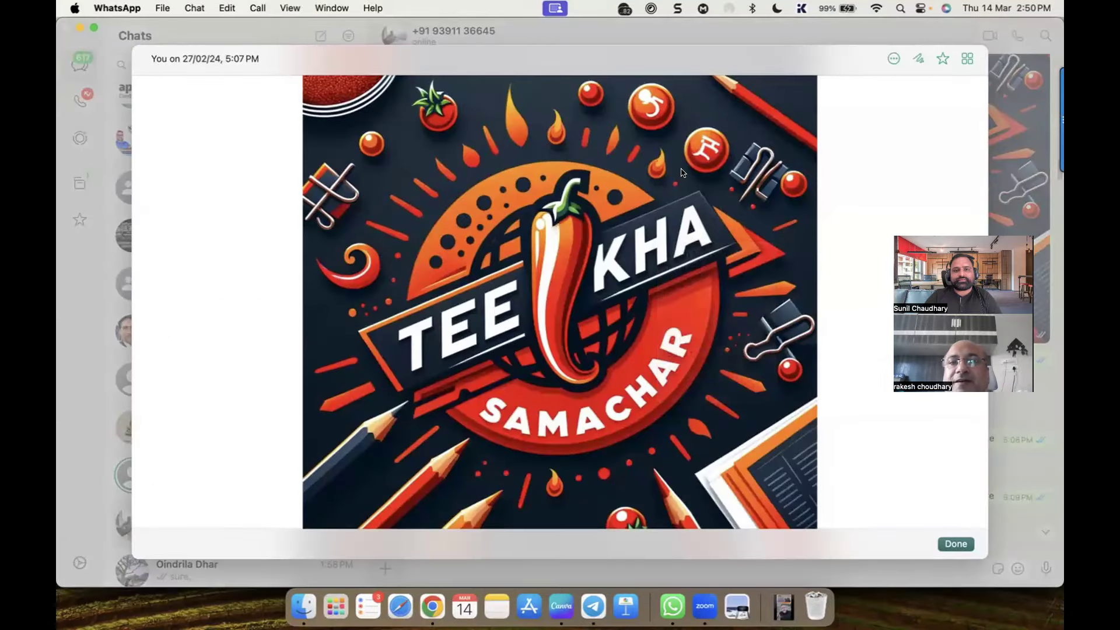
right_click(551, 258)
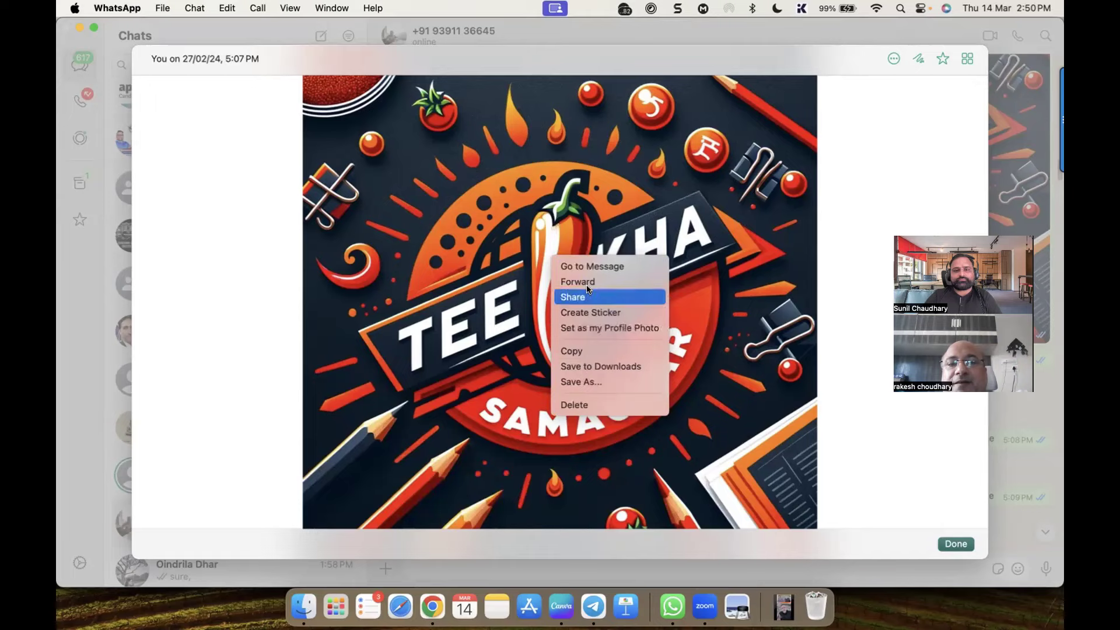
Save the logo to Downloads, then create a blank 500 × 500 px custom-size Canva design.
click(628, 366)
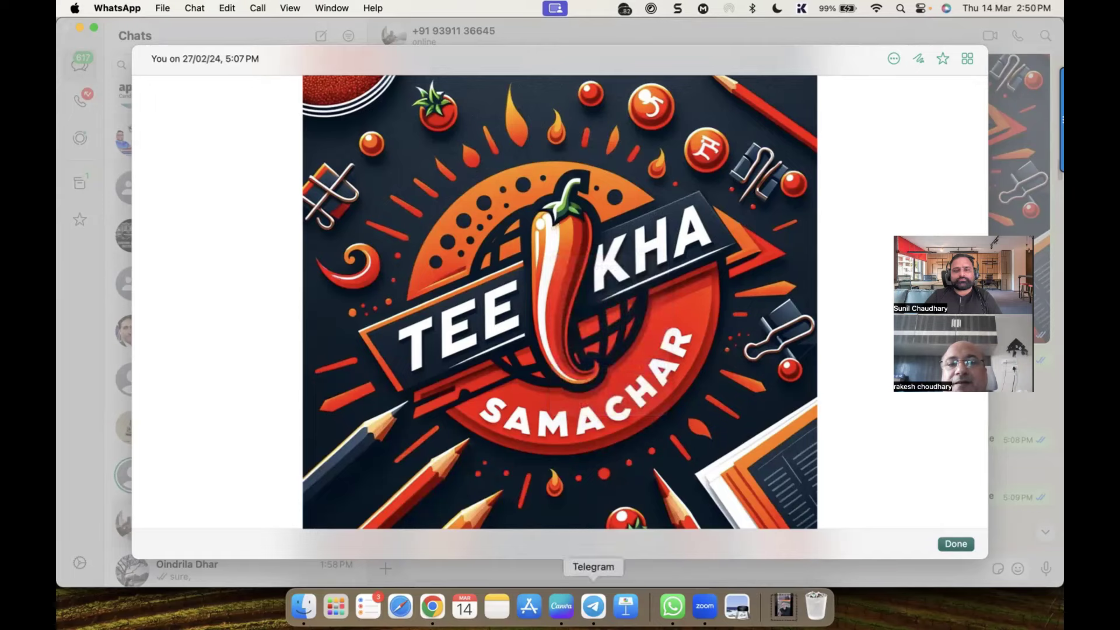
click(556, 612)
click(943, 71)
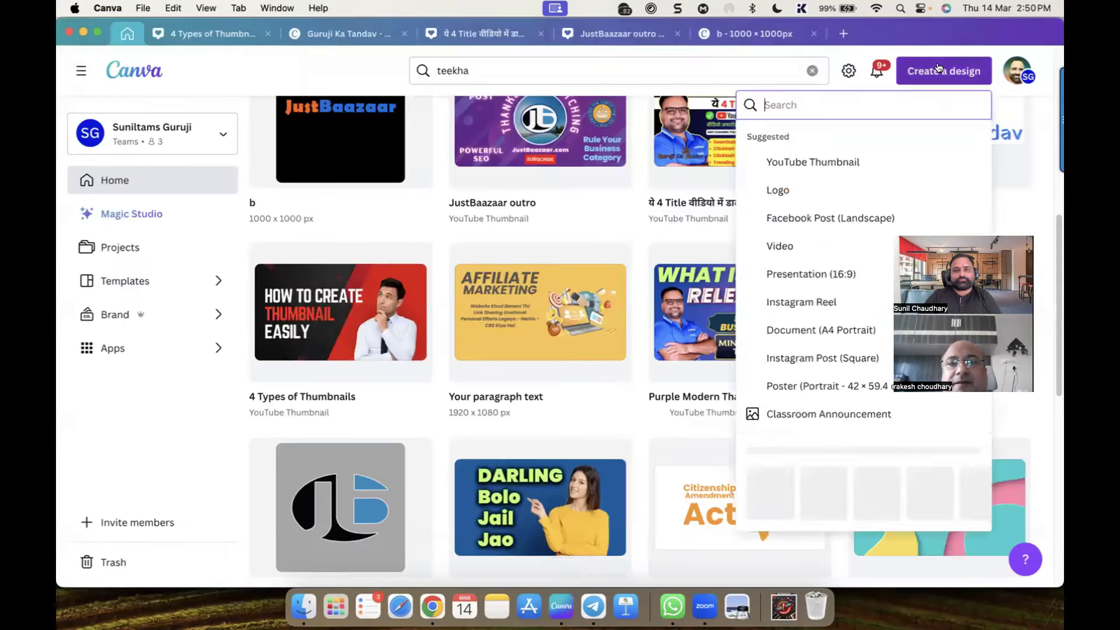
click(771, 501)
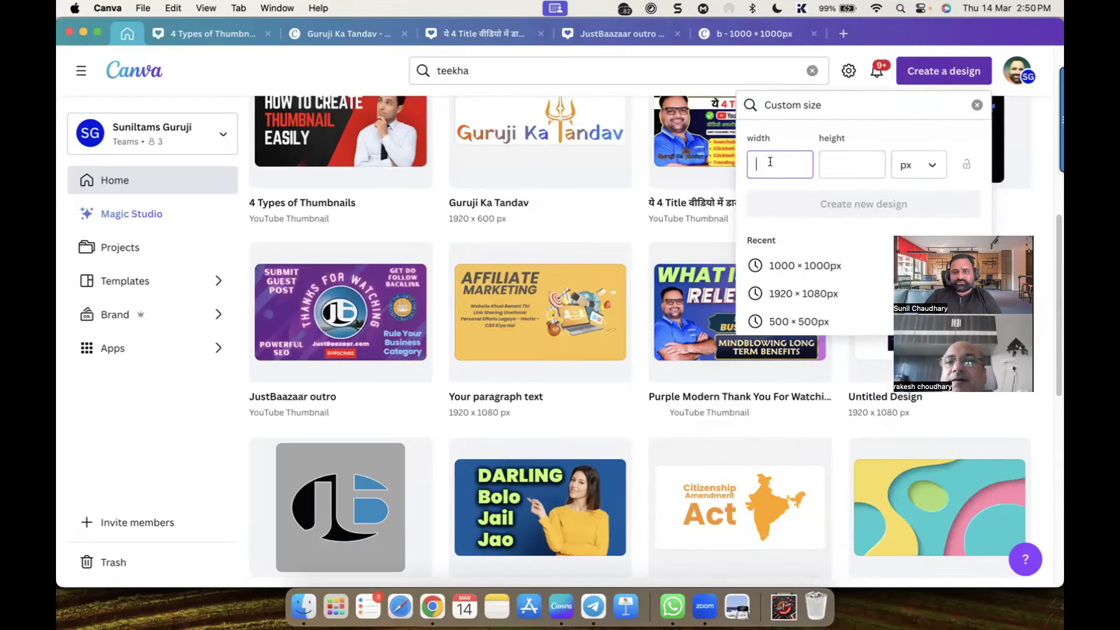
text(500)
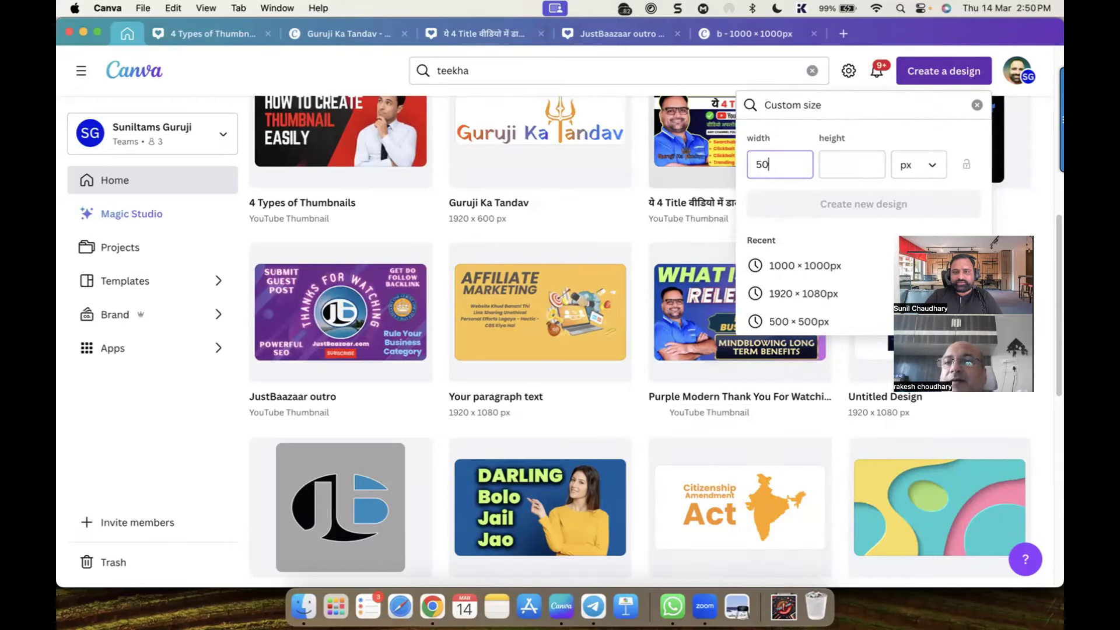
click(821, 167)
text(500)
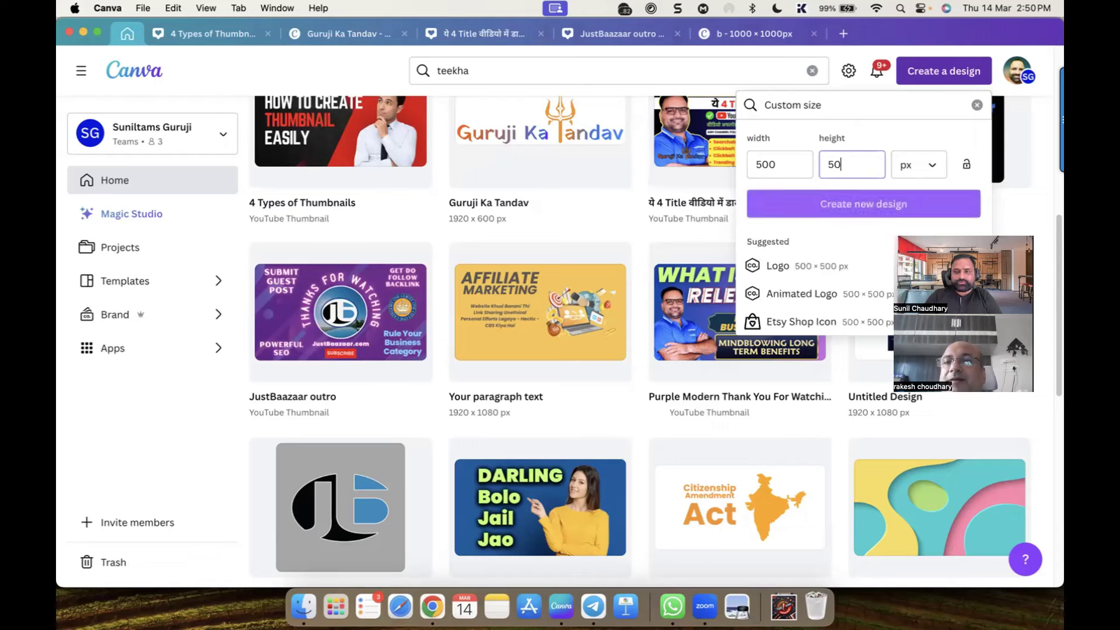
click(810, 205)
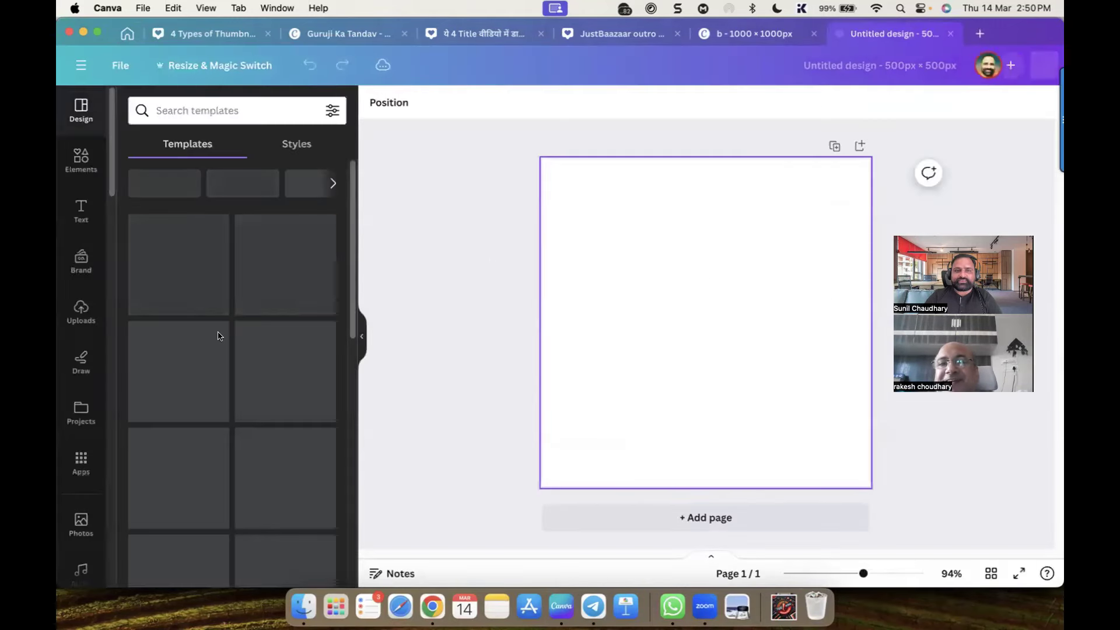
Upload the saved WhatsApp logo image from the Downloads folder.
click(81, 411)
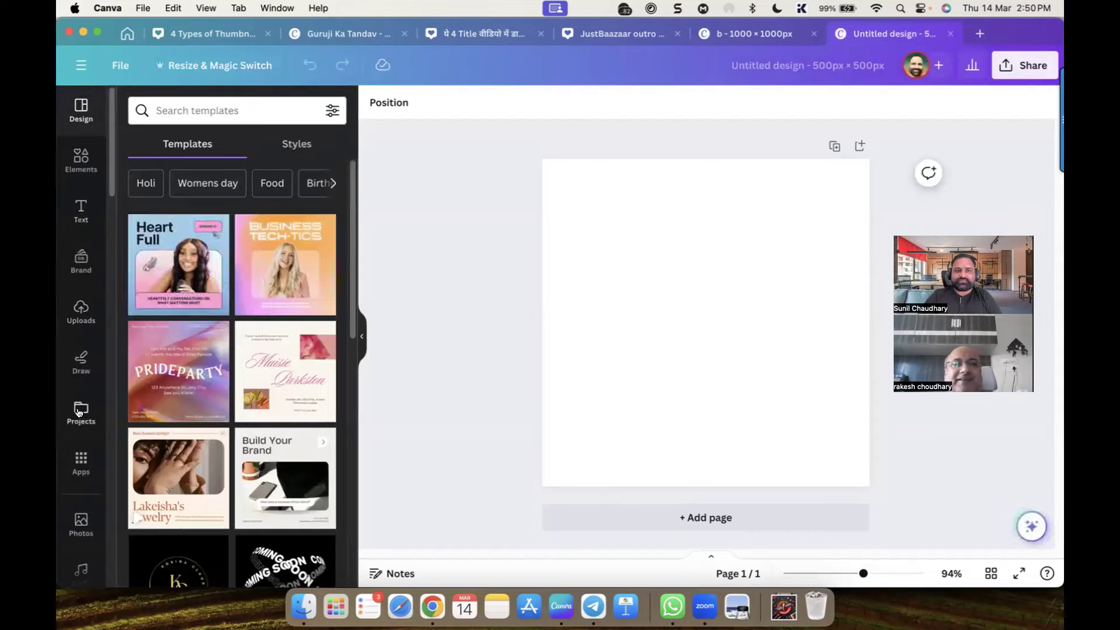
click(78, 314)
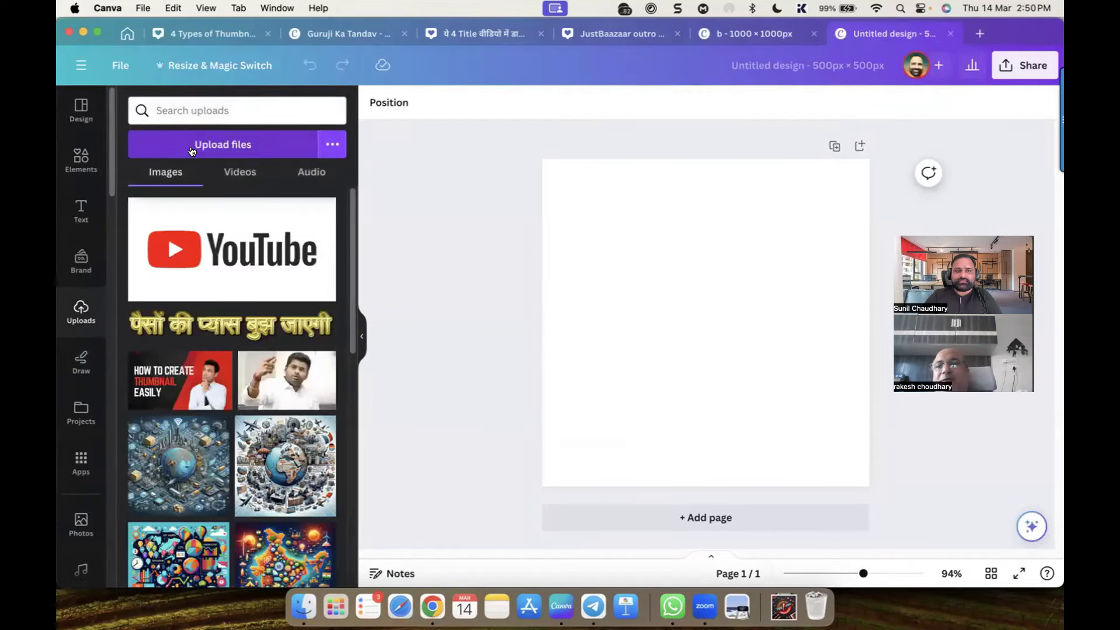
click(285, 154)
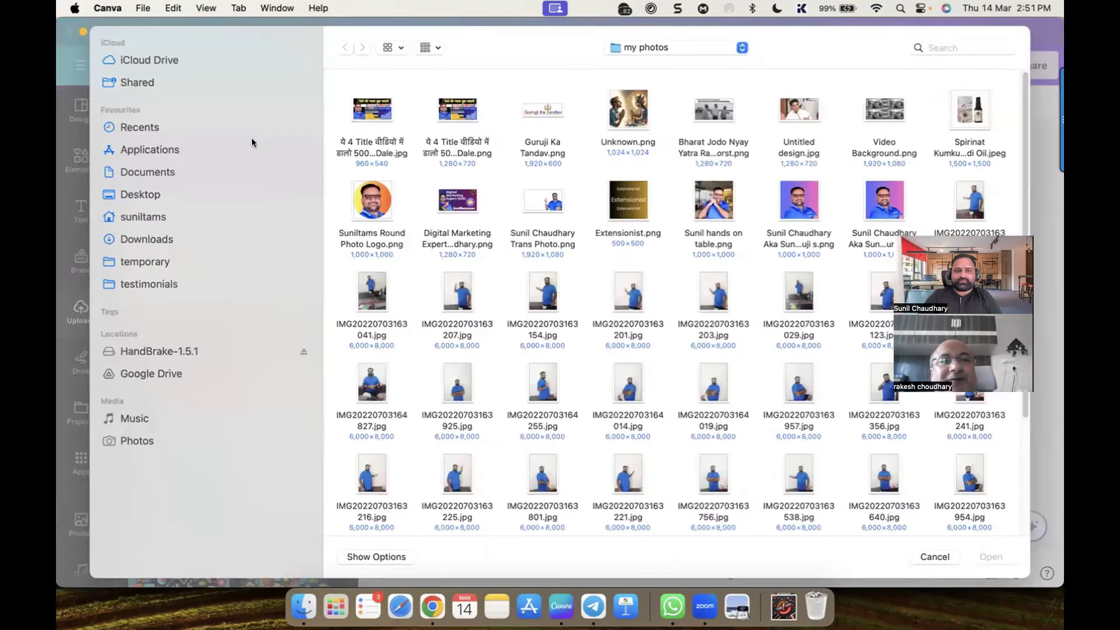
click(146, 264)
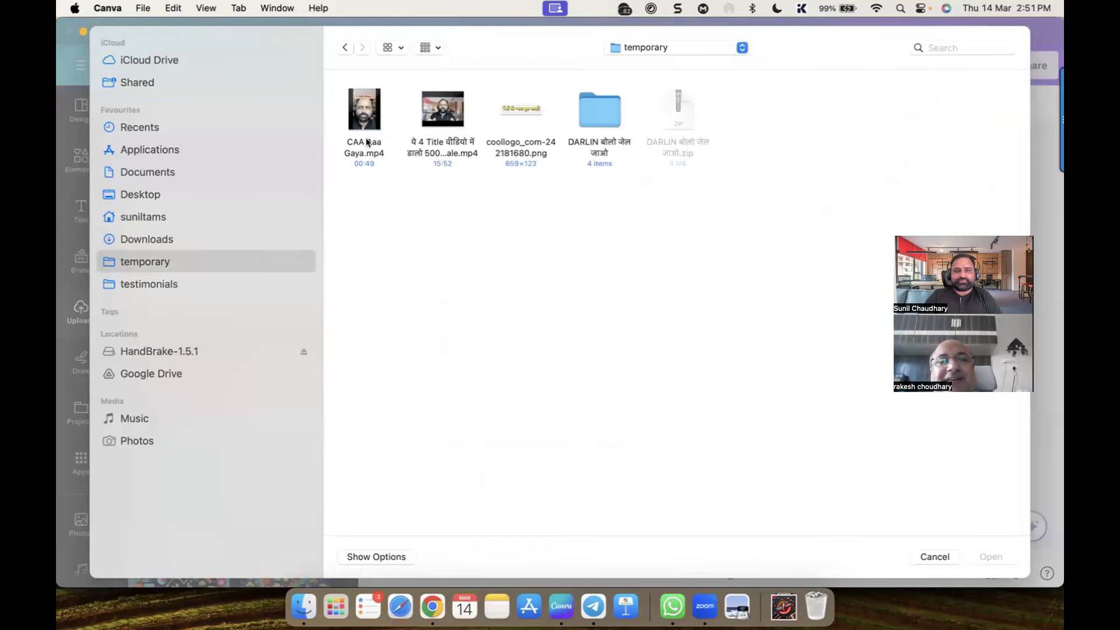
click(167, 242)
click(1002, 560)
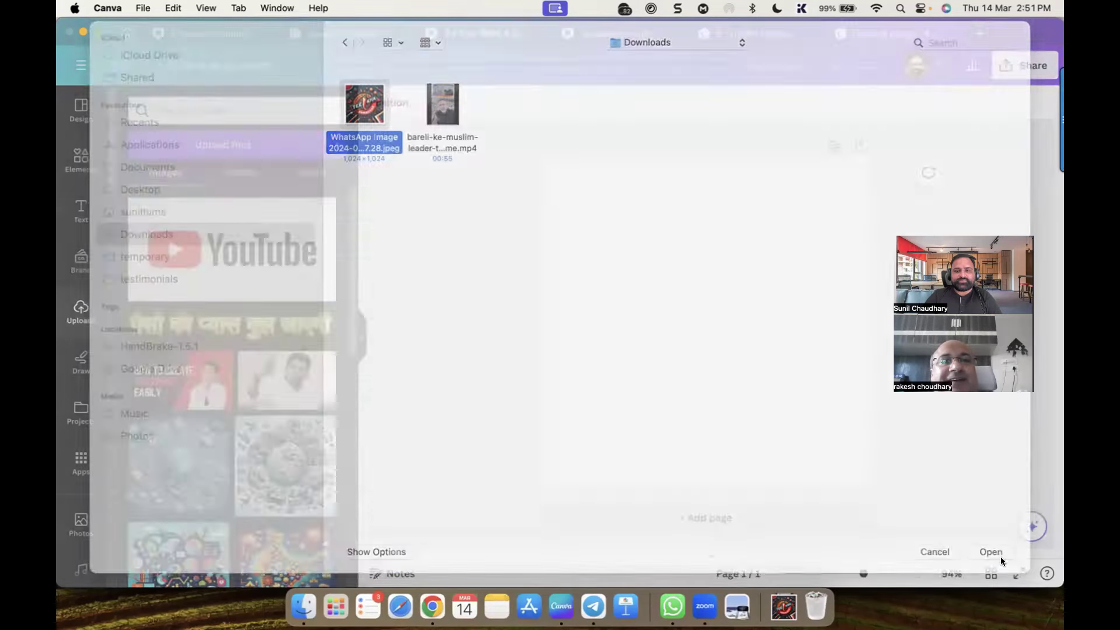
Add the uploaded logo to the page, enlarge it to fill 500 × 500, and zoom to about 129%.
click(171, 232)
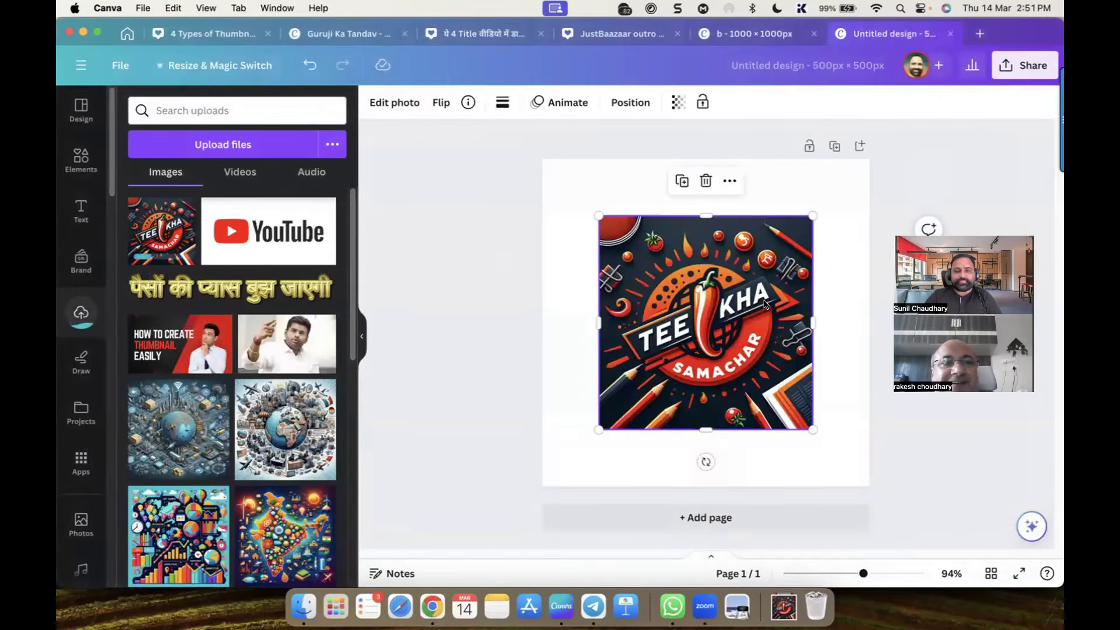
drag(688, 322, 632, 264)
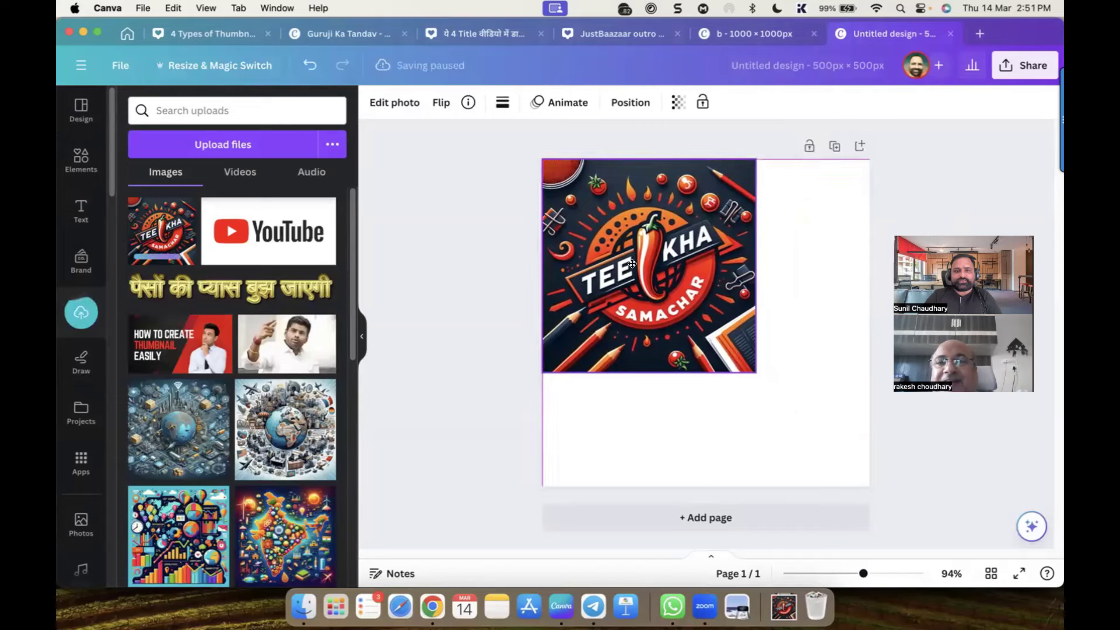
drag(756, 372, 836, 454)
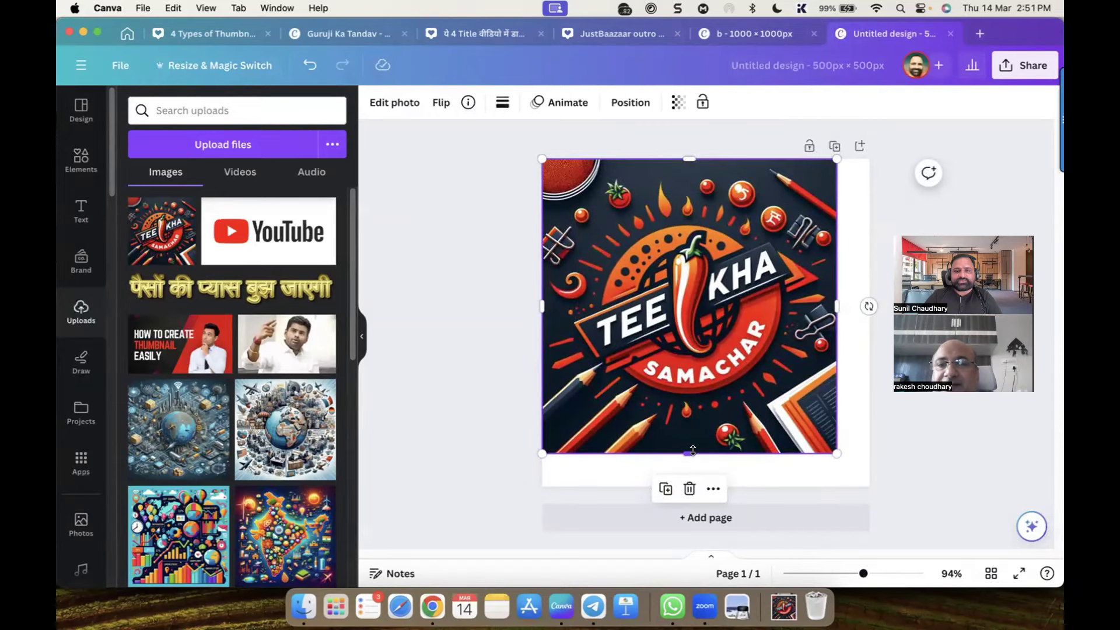
mouse_move(838, 455)
mouse_down()
mouse_move(869, 474)
mouse_move(853, 470)
mouse_up()
mouse_move(865, 571)
mouse_down()
mouse_move(882, 573)
mouse_move(873, 572)
mouse_up()
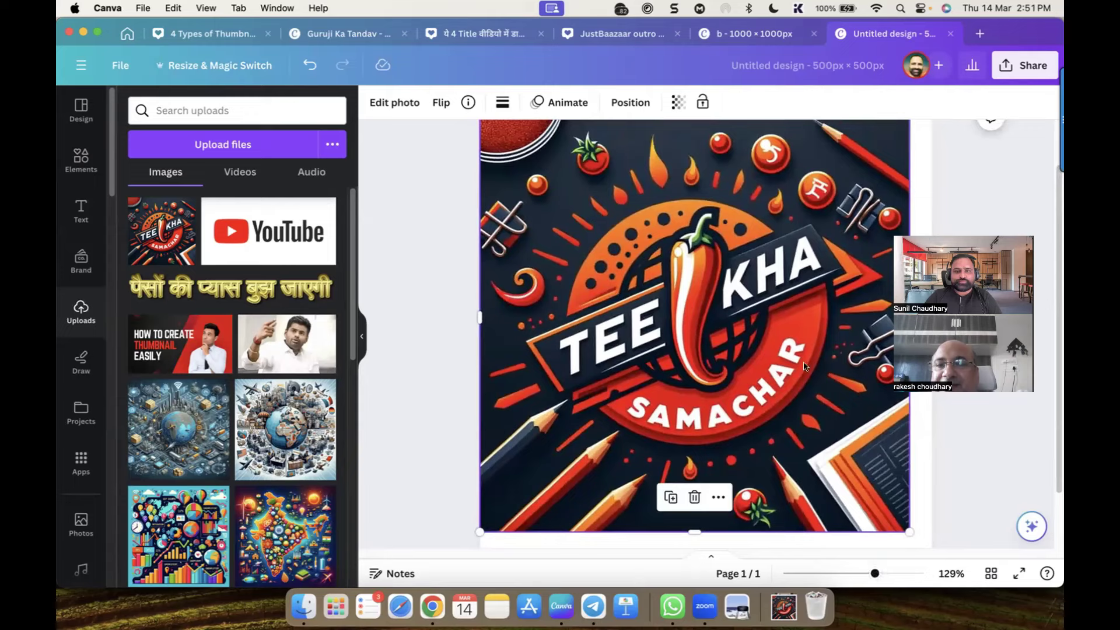
scroll(804, 366, up, 2)
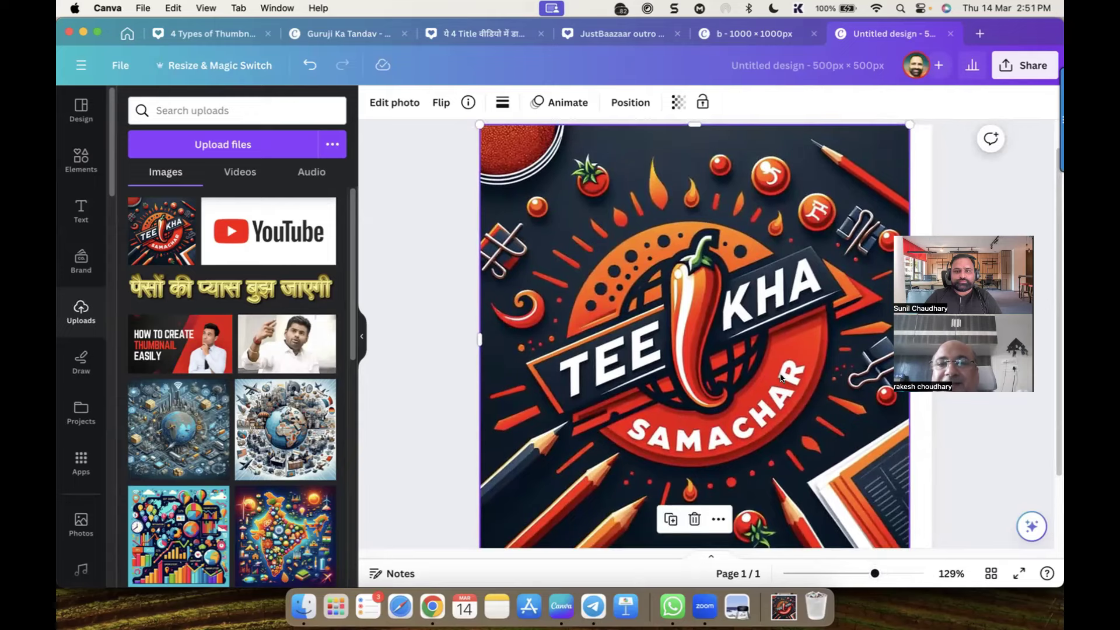
Remove the logo's background with BG Remover and open the manual touch-up brushes.
click(377, 103)
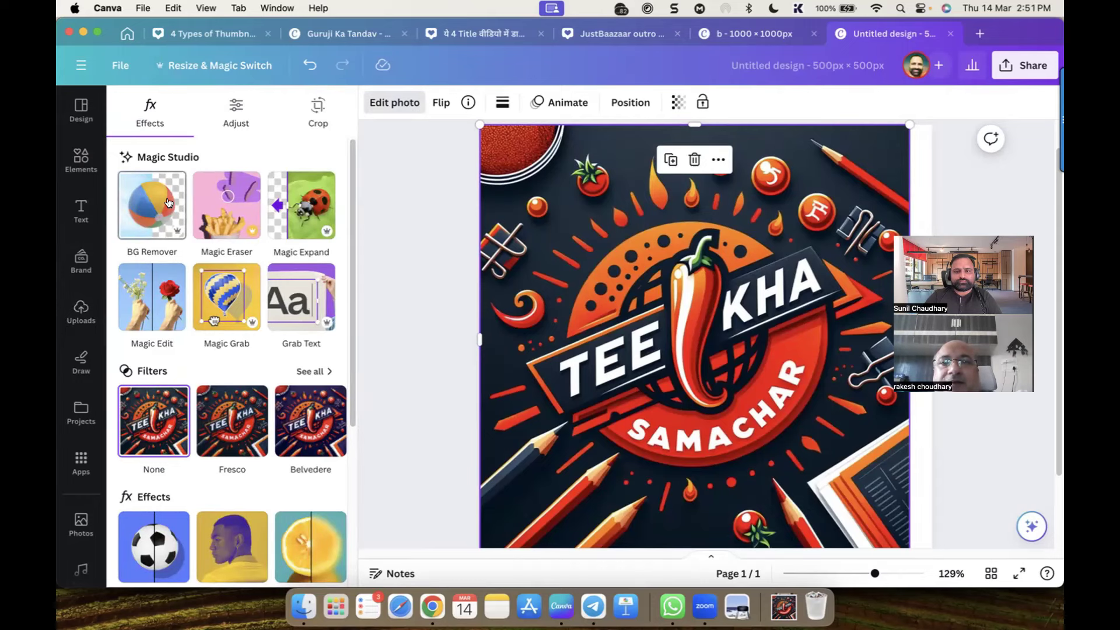
click(168, 202)
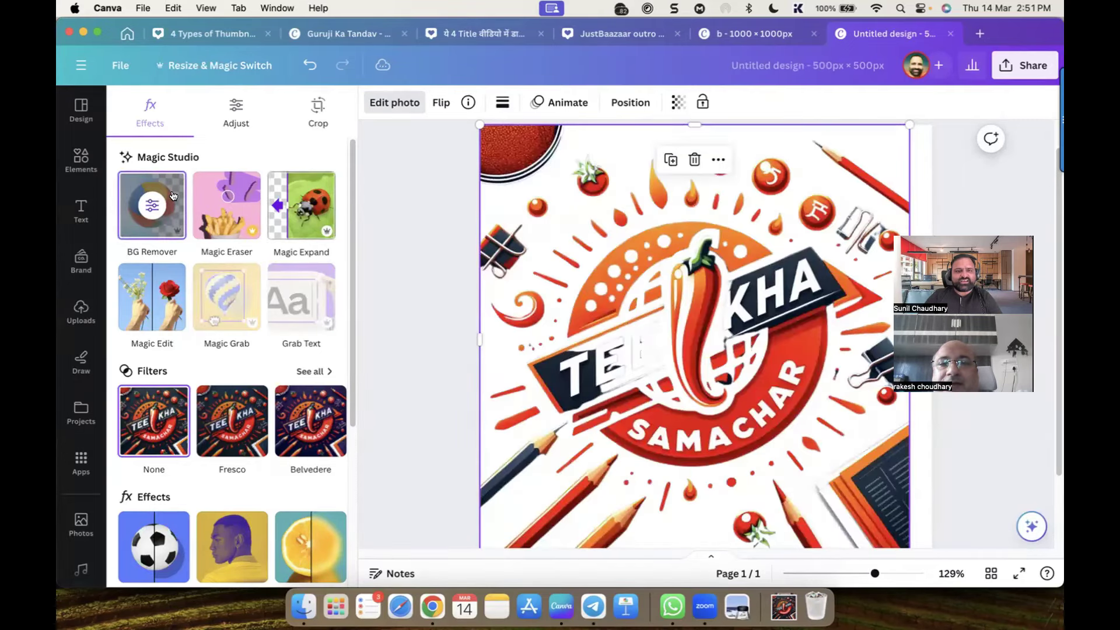
click(153, 198)
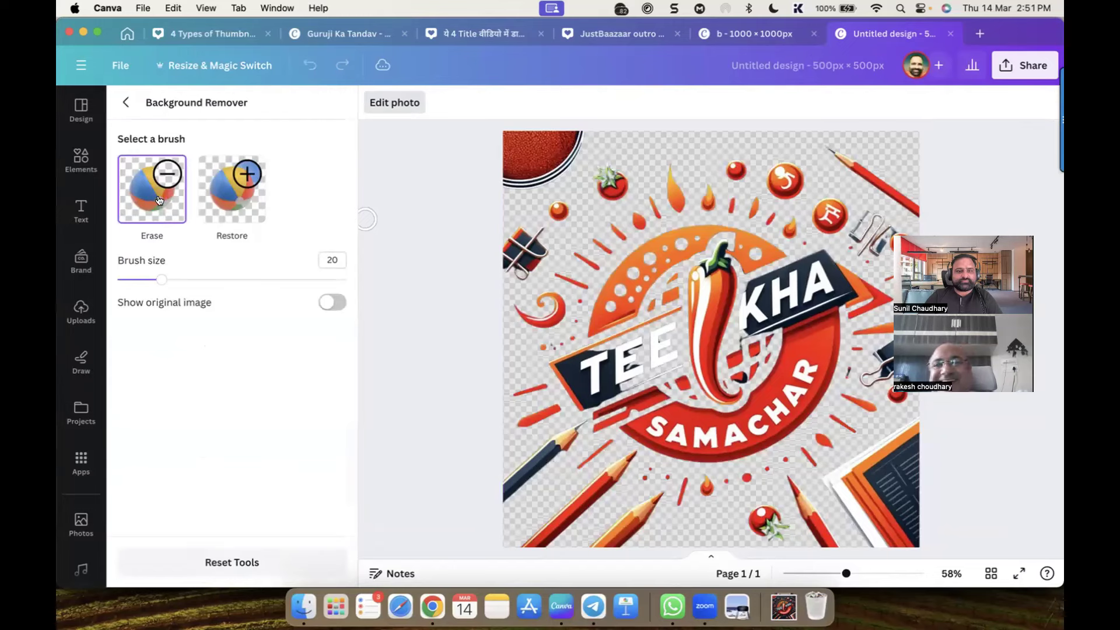
With the Restore brush, paint back the dark grid, the area below TEE, and the chili stem.
click(233, 204)
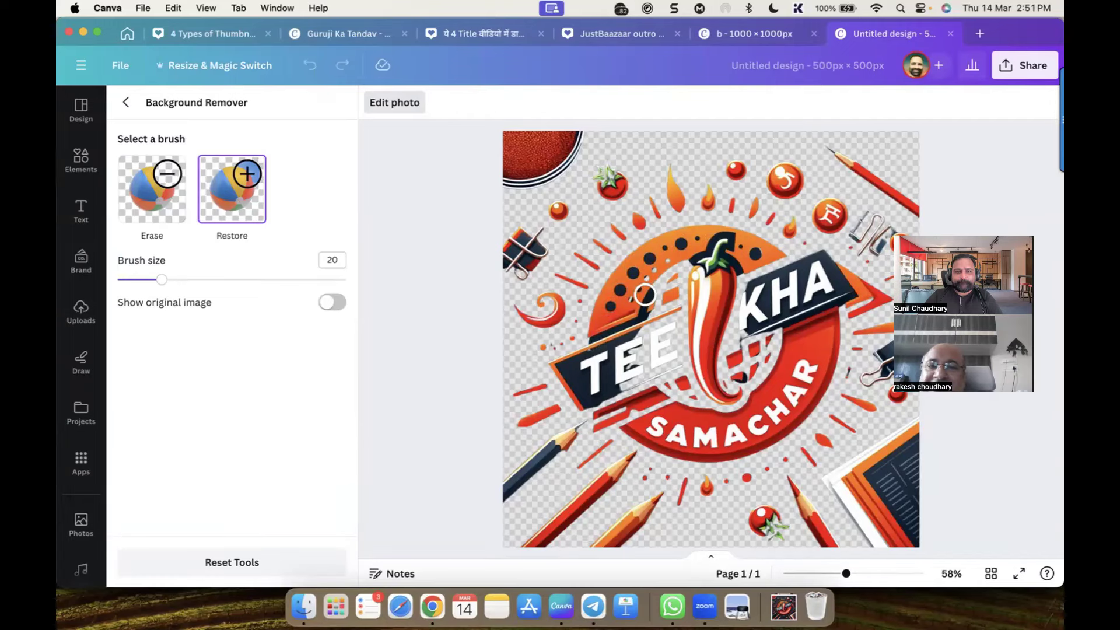
mouse_move(730, 273)
mouse_down()
mouse_move(692, 275)
mouse_move(635, 301)
mouse_move(692, 276)
mouse_move(650, 322)
mouse_move(665, 319)
mouse_move(662, 309)
mouse_move(642, 331)
mouse_move(633, 366)
mouse_up()
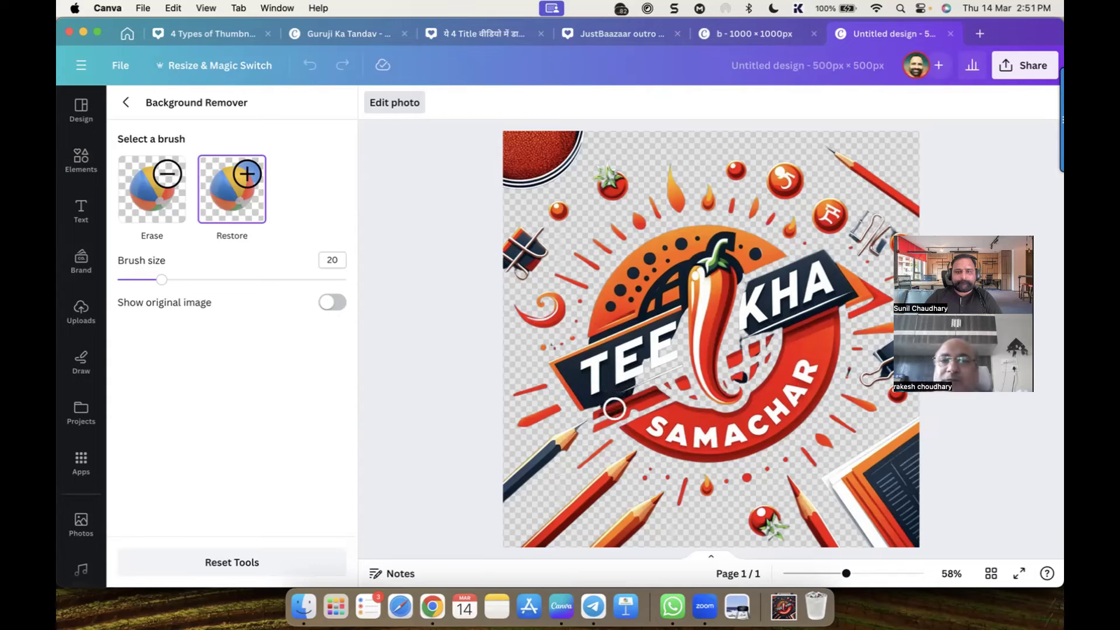
mouse_move(622, 416)
mouse_down()
mouse_move(680, 399)
mouse_move(650, 404)
mouse_move(651, 420)
mouse_move(689, 420)
mouse_move(717, 377)
mouse_move(747, 405)
mouse_move(721, 412)
mouse_move(680, 377)
mouse_move(648, 371)
mouse_move(638, 395)
mouse_move(683, 387)
mouse_move(667, 358)
mouse_move(673, 336)
mouse_move(673, 371)
mouse_move(724, 333)
mouse_move(716, 305)
mouse_move(699, 301)
mouse_move(738, 290)
mouse_up()
mouse_move(714, 247)
mouse_down()
mouse_move(753, 308)
mouse_move(720, 337)
mouse_move(766, 343)
mouse_move(722, 343)
mouse_move(773, 330)
mouse_move(715, 382)
mouse_up()
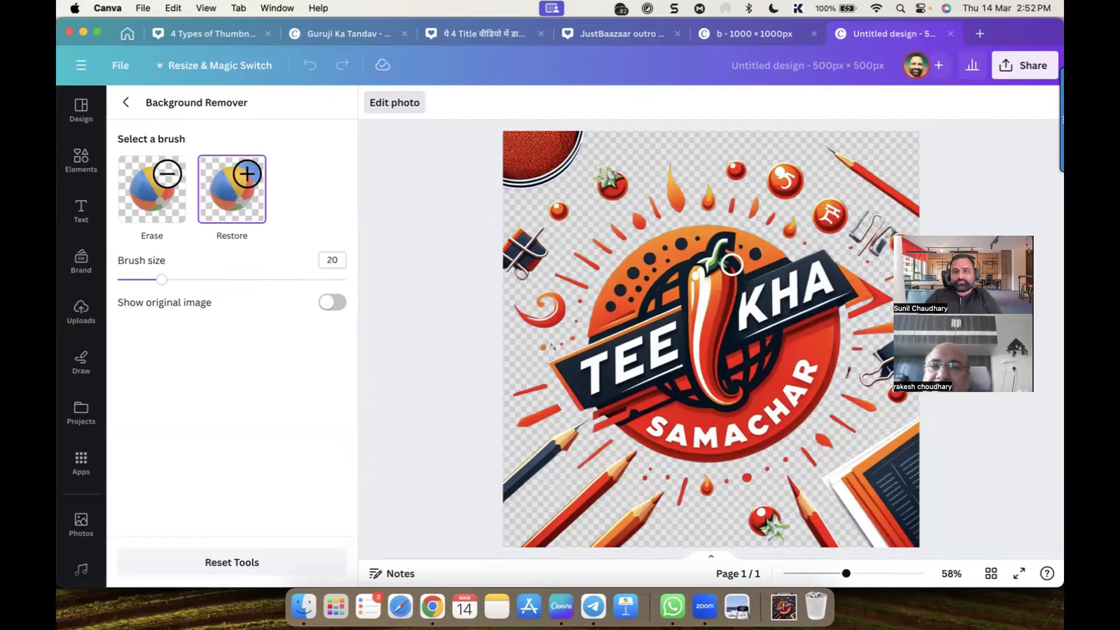
drag(647, 266, 615, 317)
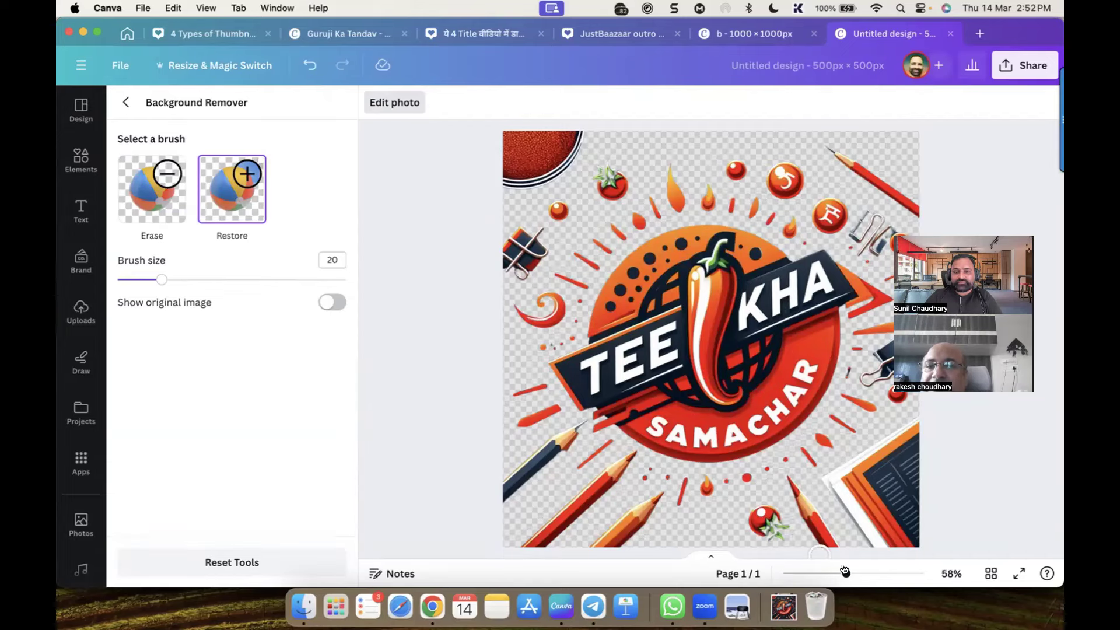
drag(841, 571, 859, 573)
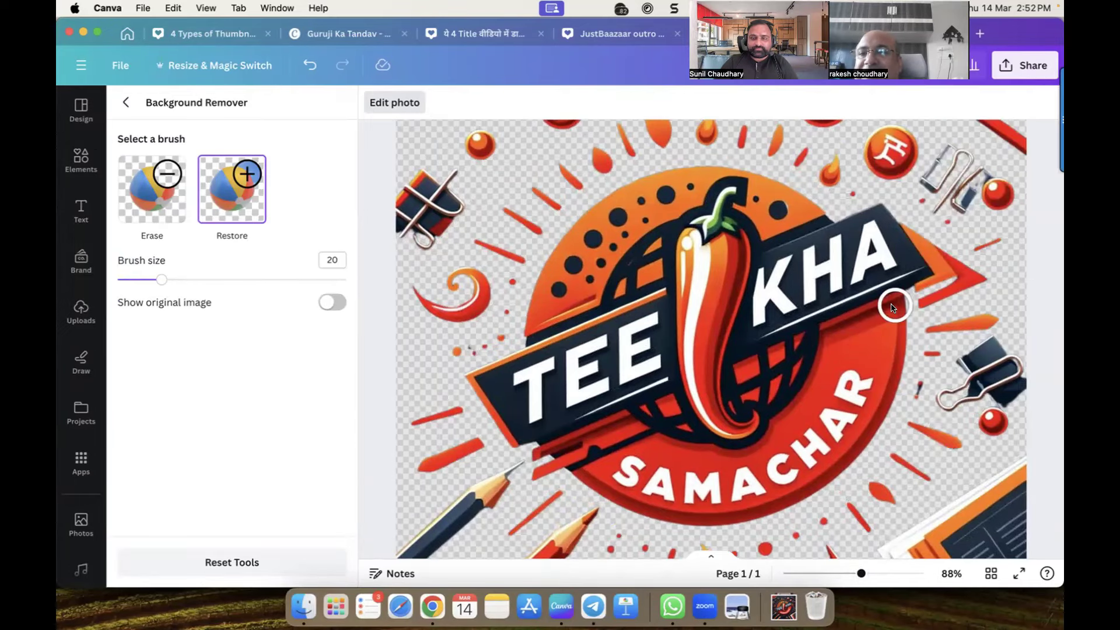
Shrink the brush to size 13, zoom in on the logo, and select the Erase brush.
drag(161, 279, 146, 279)
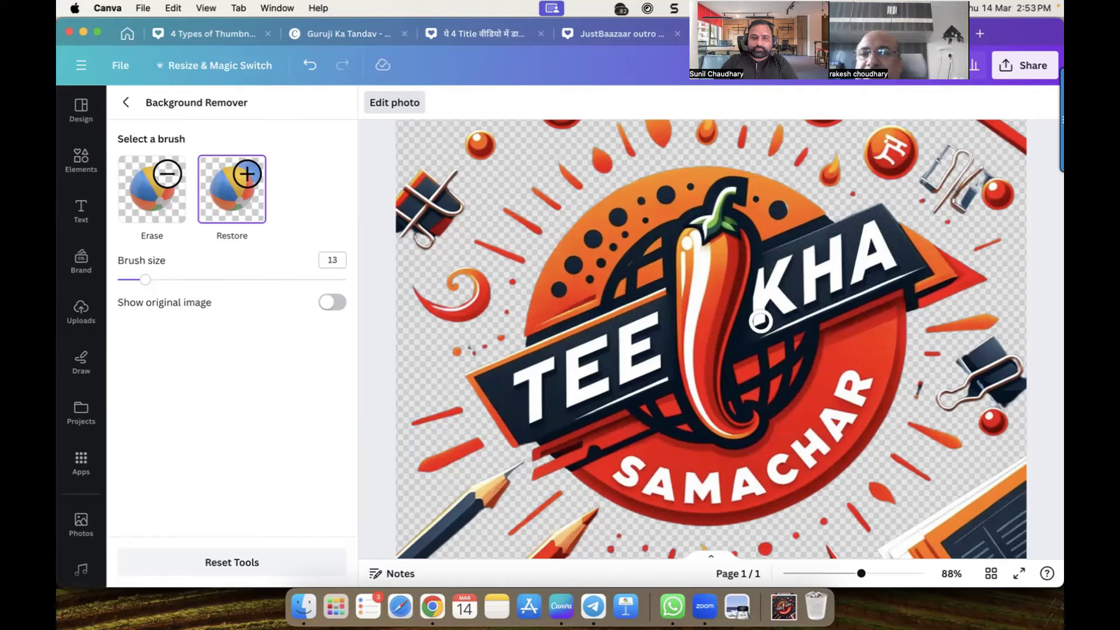
scroll(692, 358, down, 5)
scroll(693, 358, up, 2)
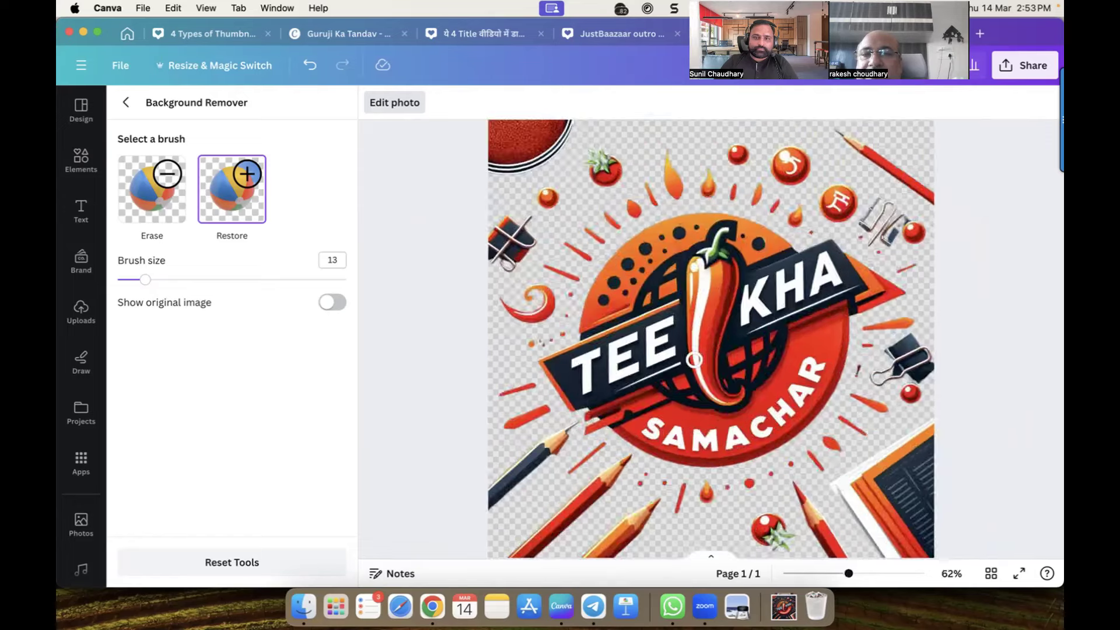
drag(844, 572, 868, 573)
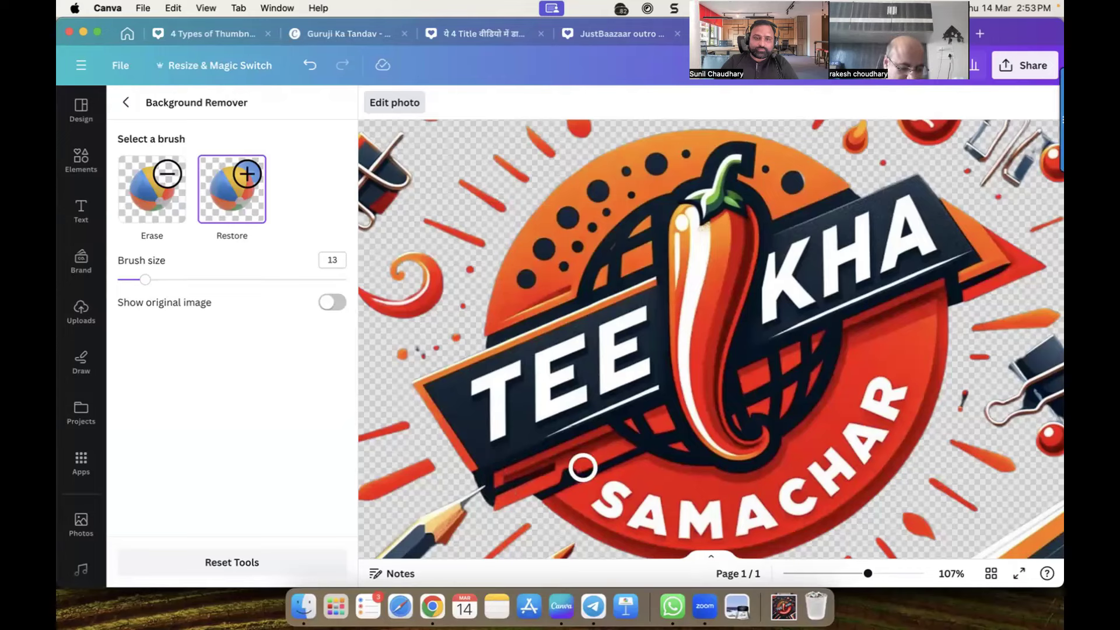
click(184, 202)
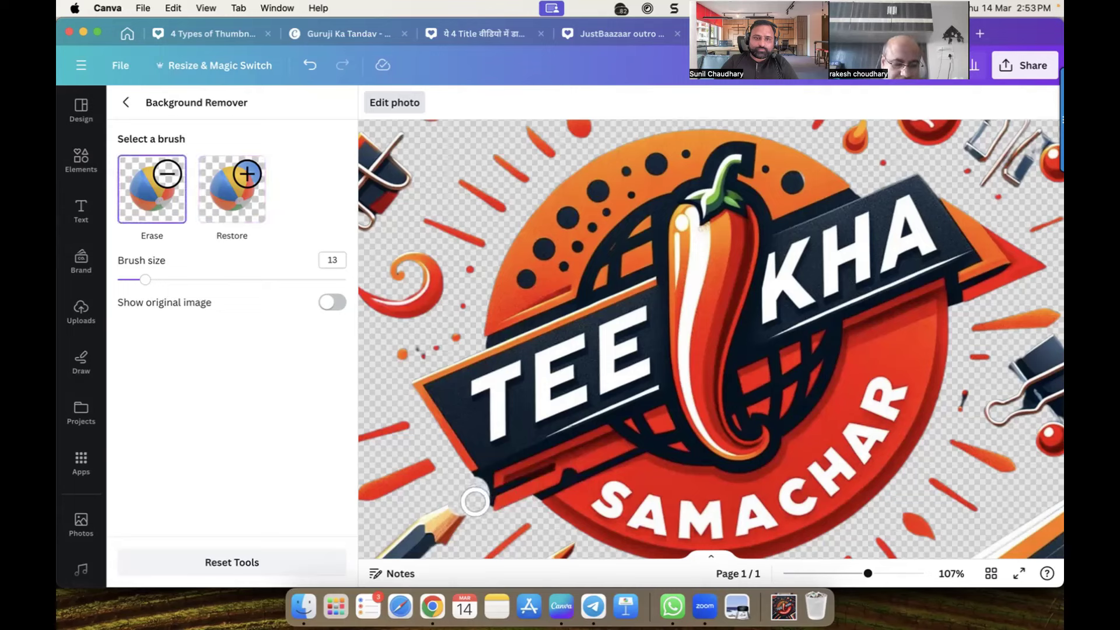
Erase stray streaks near the banner, then erase the right-side binder clip and red ball with a size-32 brush.
mouse_move(476, 487)
mouse_down()
mouse_move(477, 507)
mouse_move(466, 502)
mouse_up()
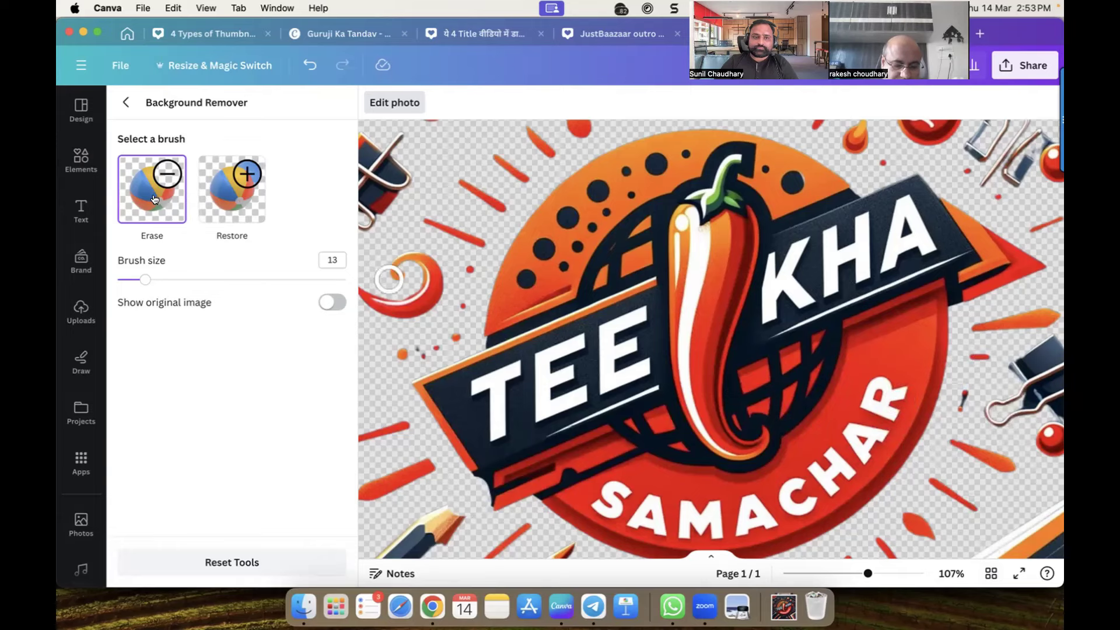
drag(968, 464, 965, 402)
drag(867, 573, 844, 573)
drag(143, 281, 190, 280)
mouse_move(875, 402)
mouse_down()
mouse_move(901, 356)
mouse_move(892, 340)
mouse_move(862, 339)
mouse_move(858, 400)
mouse_move(876, 453)
mouse_move(907, 404)
mouse_move(878, 428)
mouse_move(838, 443)
mouse_move(837, 419)
mouse_move(760, 465)
mouse_move(716, 476)
mouse_move(773, 492)
mouse_up()
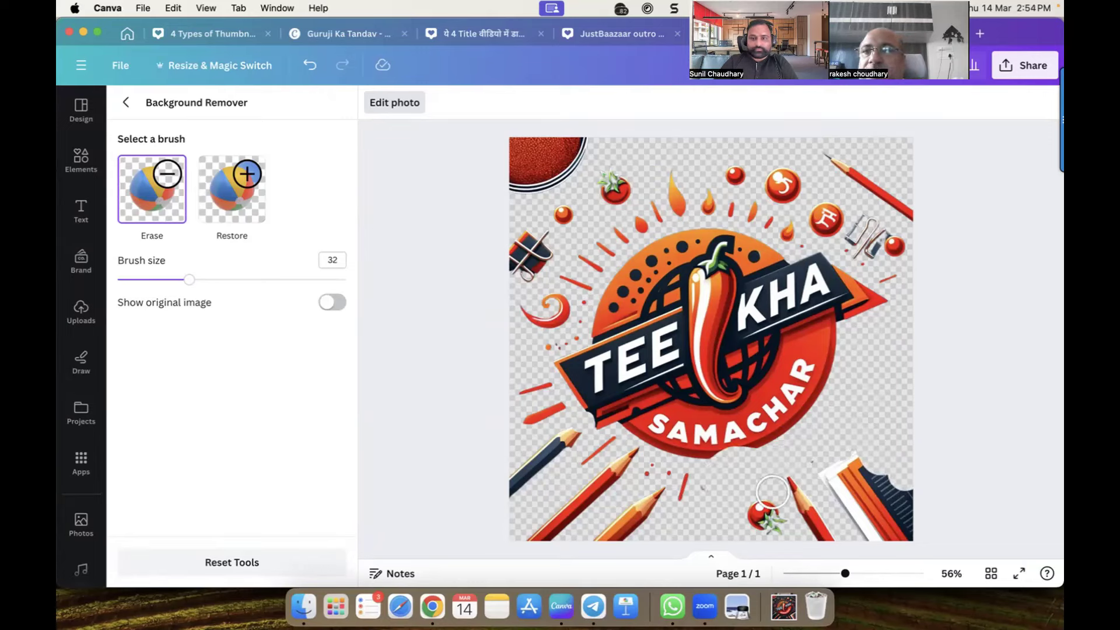
Undo the last stroke, then erase the binder clip, red ball, pencil tip and tomato at right.
key(super+z)
mouse_move(869, 337)
mouse_down()
mouse_move(859, 359)
mouse_move(896, 353)
mouse_move(909, 376)
mouse_move(862, 397)
mouse_move(811, 454)
mouse_move(741, 476)
mouse_move(672, 483)
mouse_move(612, 450)
mouse_move(577, 456)
mouse_move(536, 390)
mouse_move(518, 446)
mouse_move(539, 463)
mouse_move(548, 433)
mouse_move(561, 455)
mouse_move(635, 493)
mouse_move(601, 480)
mouse_move(615, 480)
mouse_move(518, 471)
mouse_move(512, 496)
mouse_move(569, 511)
mouse_move(575, 497)
mouse_move(631, 532)
mouse_move(626, 545)
mouse_move(583, 533)
mouse_move(800, 520)
mouse_move(779, 501)
mouse_move(816, 489)
mouse_move(818, 507)
mouse_move(927, 420)
mouse_move(804, 473)
mouse_move(787, 542)
mouse_move(890, 503)
mouse_move(912, 475)
mouse_move(913, 511)
mouse_move(927, 535)
mouse_up()
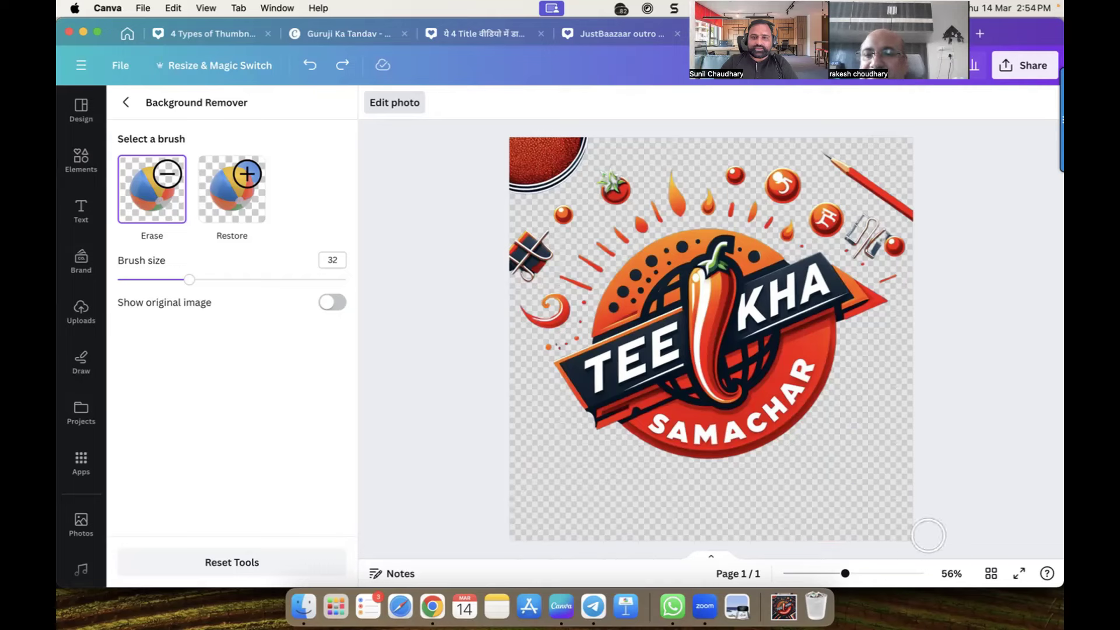
mouse_move(927, 273)
mouse_down()
mouse_move(884, 268)
mouse_move(918, 203)
mouse_move(867, 249)
mouse_move(858, 233)
mouse_move(819, 223)
mouse_move(852, 243)
mouse_move(797, 187)
mouse_move(815, 170)
mouse_move(861, 165)
mouse_move(906, 199)
mouse_move(844, 204)
mouse_move(828, 171)
mouse_move(871, 180)
mouse_up()
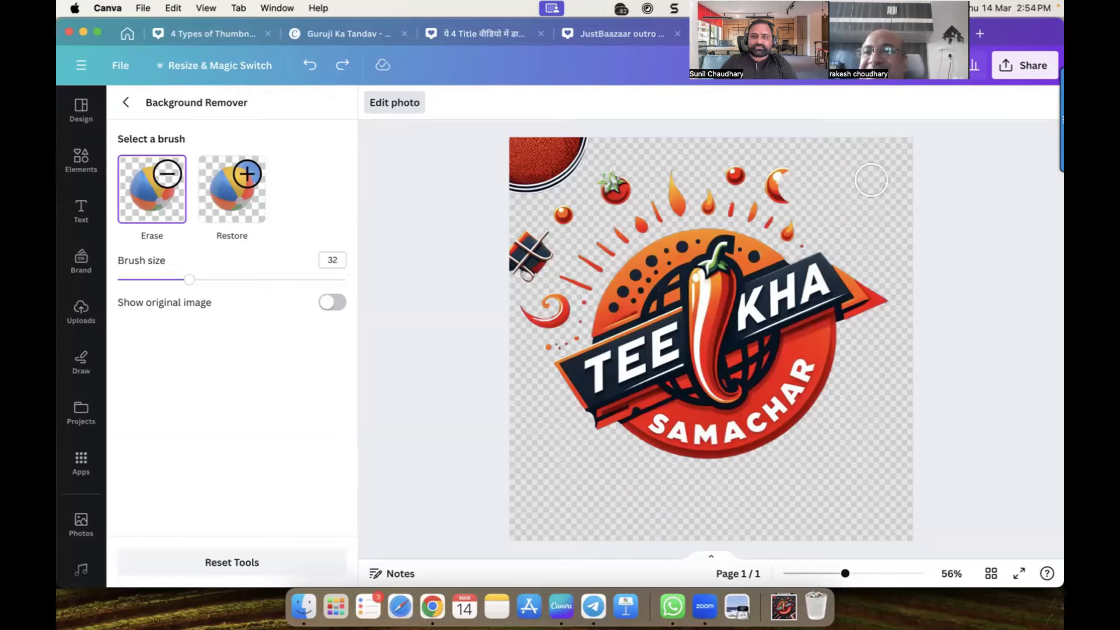
Erase the red bowl at top-left and the tomato and dark clip at the logo's left.
scroll(871, 180, up, 3)
scroll(911, 481, down, 5)
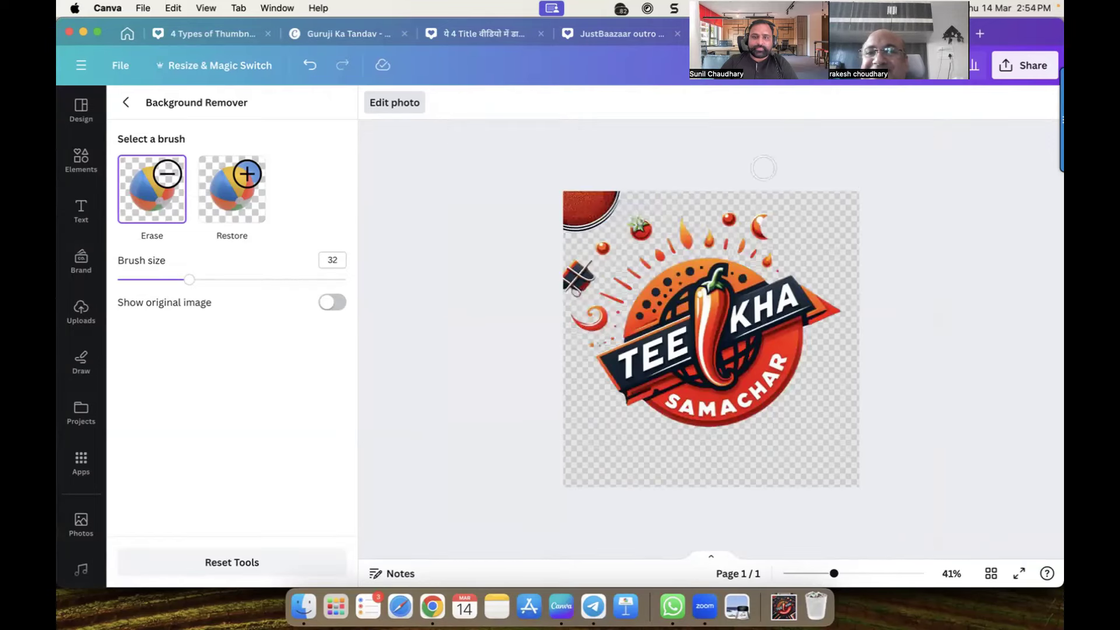
mouse_move(602, 198)
mouse_down()
mouse_move(565, 228)
mouse_move(553, 203)
mouse_up()
mouse_move(621, 205)
mouse_down()
mouse_move(617, 245)
mouse_move(563, 270)
mouse_move(575, 271)
mouse_move(558, 283)
mouse_move(564, 301)
mouse_move(583, 284)
mouse_move(575, 323)
mouse_up()
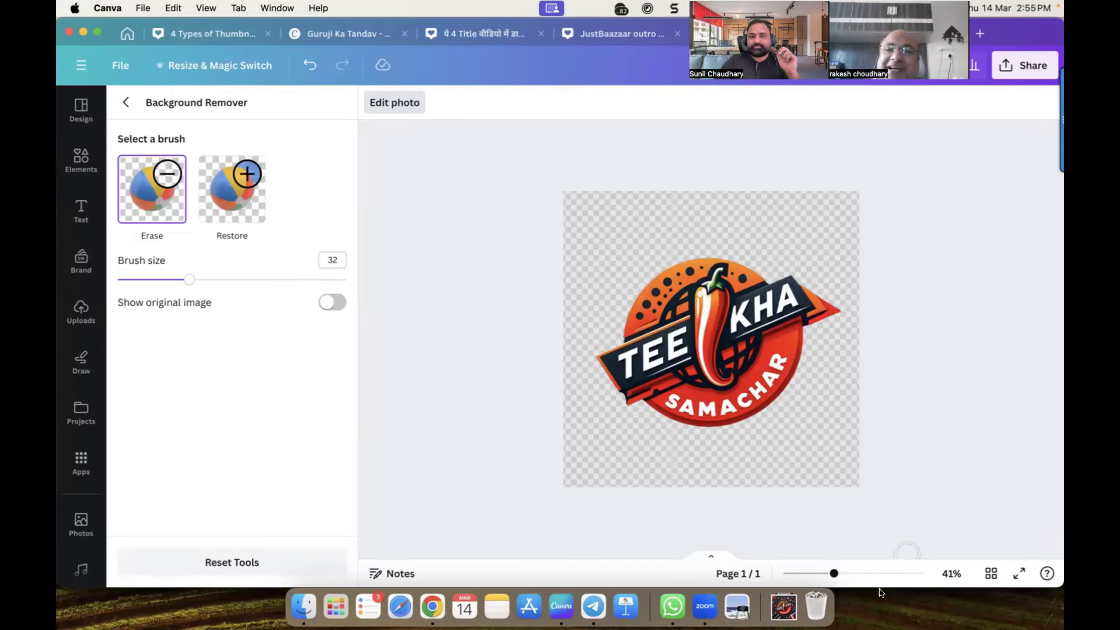
drag(834, 575, 861, 582)
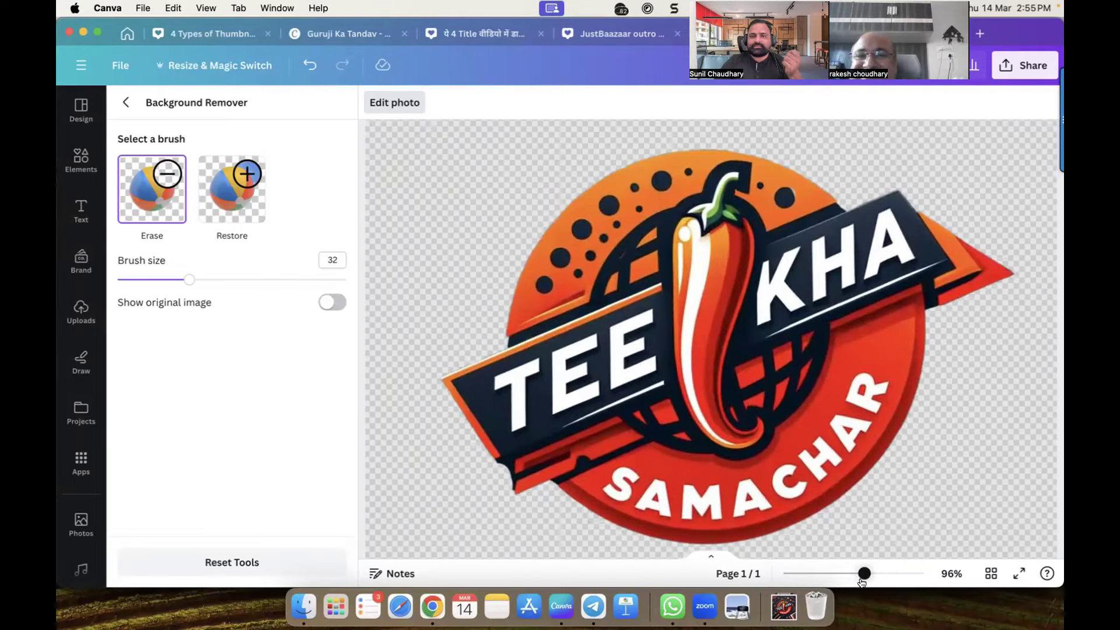
Zoom in on the logo to check its edges for leftover background.
drag(862, 582, 865, 581)
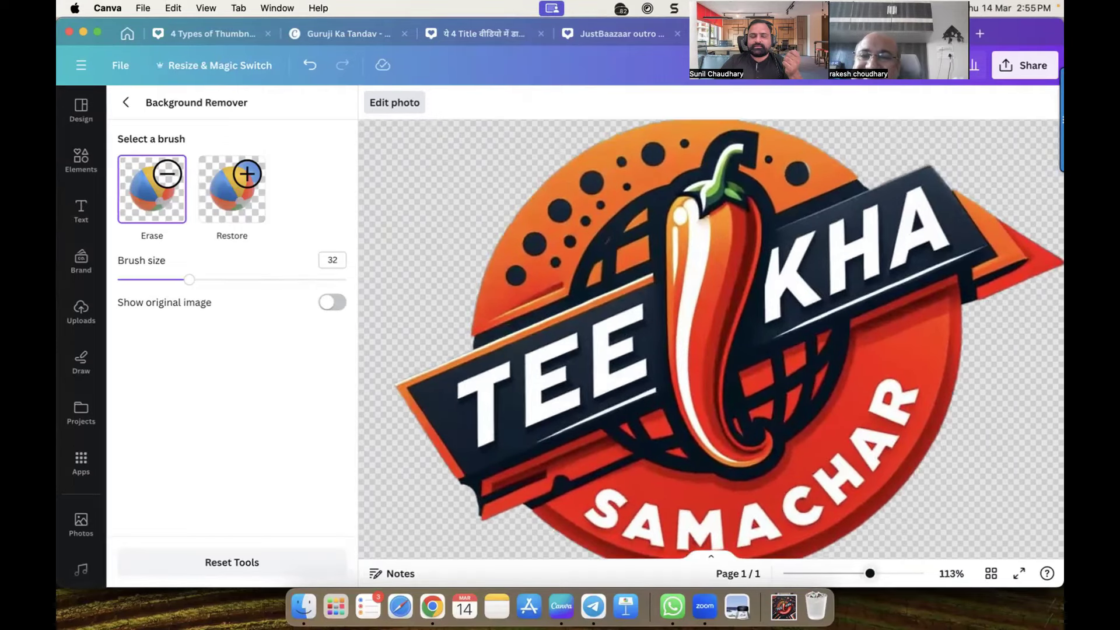
scroll(822, 481, down, 5)
scroll(822, 484, up, 5)
scroll(823, 484, down, 3)
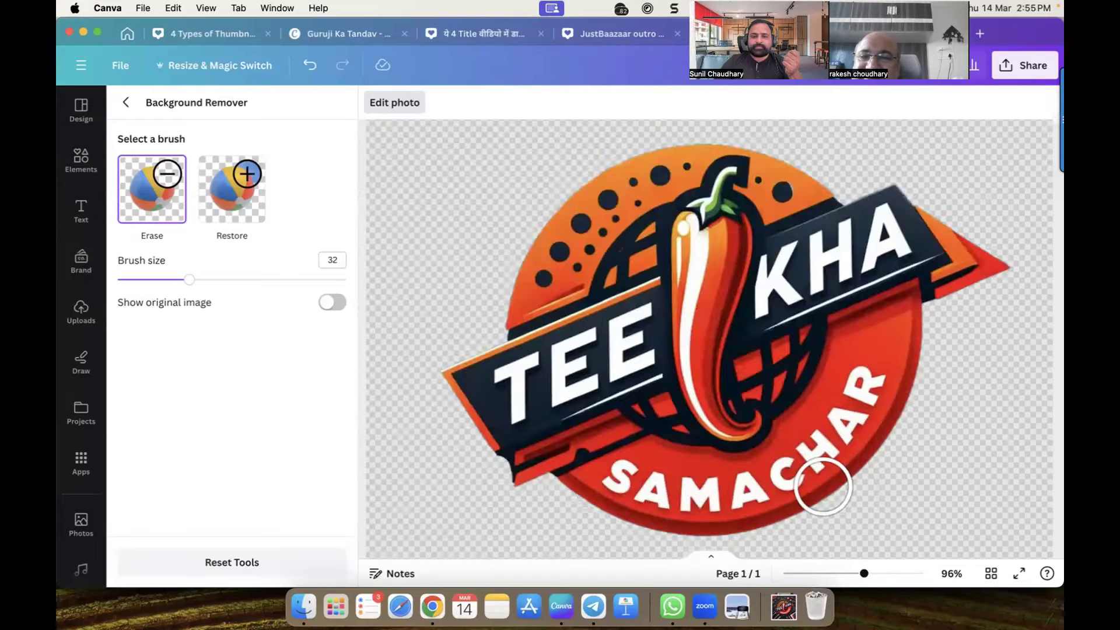
scroll(905, 502, up, 1)
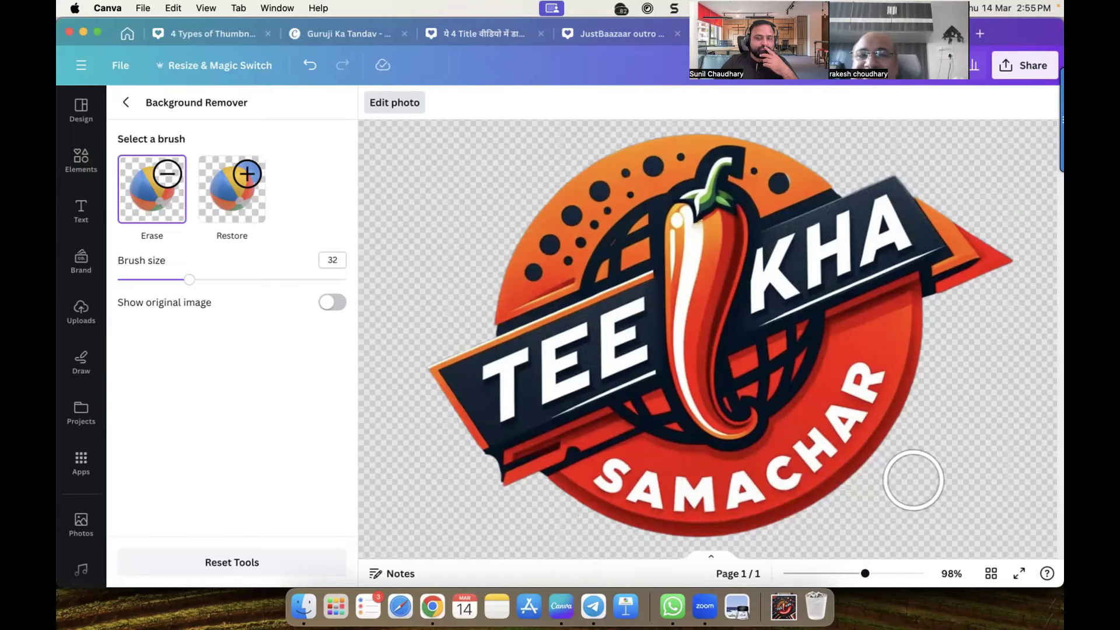
drag(864, 574, 880, 573)
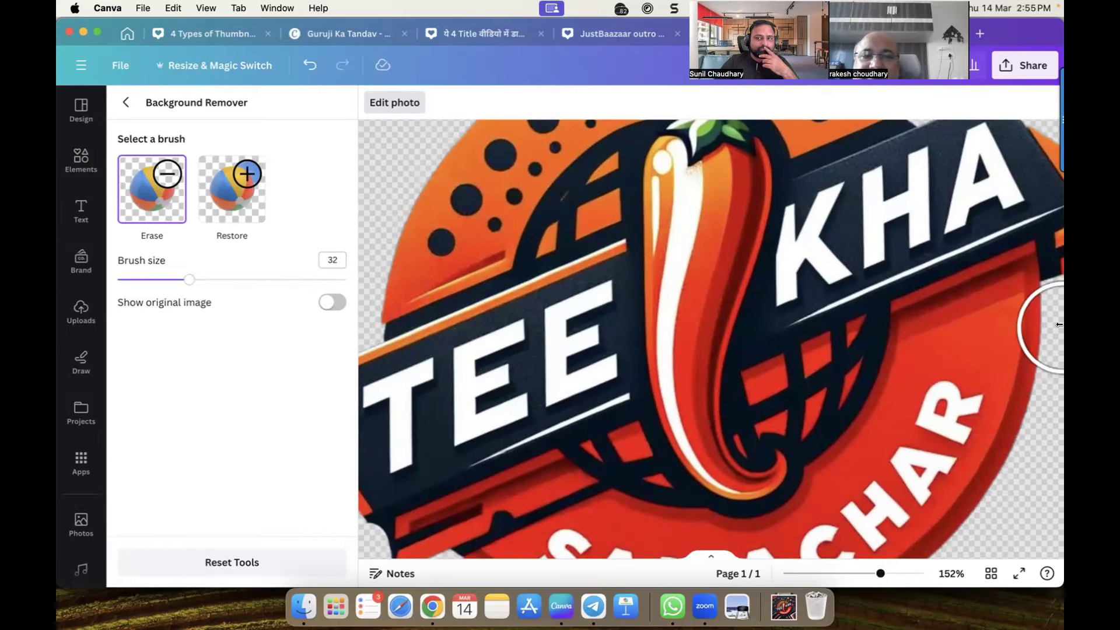
scroll(1059, 385, down, 5)
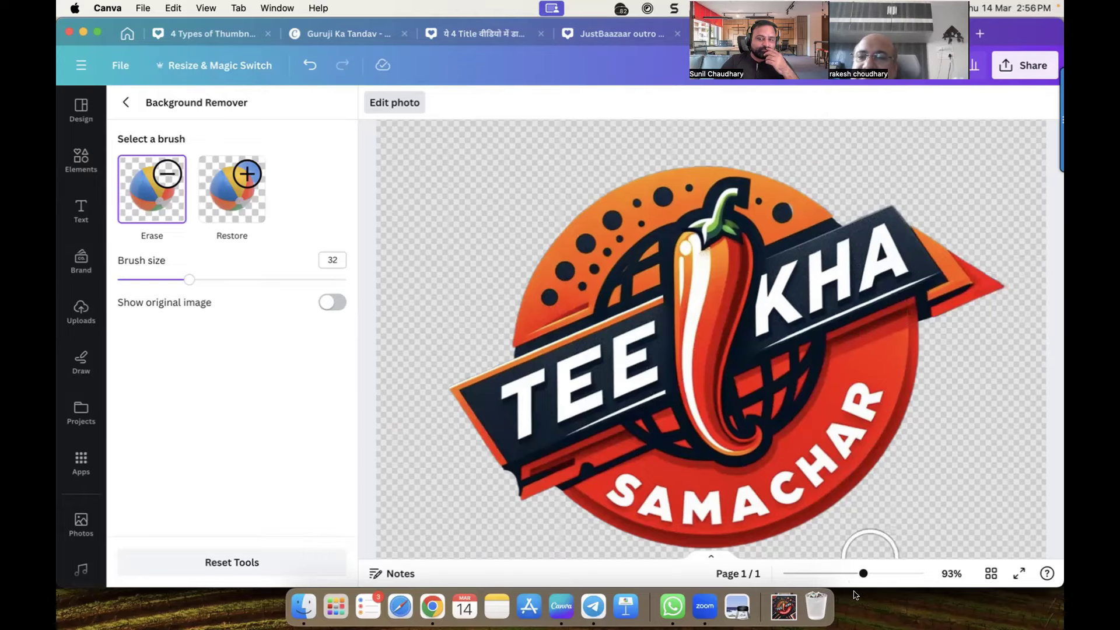
Zoom in on the banner's lower-left edge and reduce the Erase brush to size 4.
drag(864, 573, 885, 575)
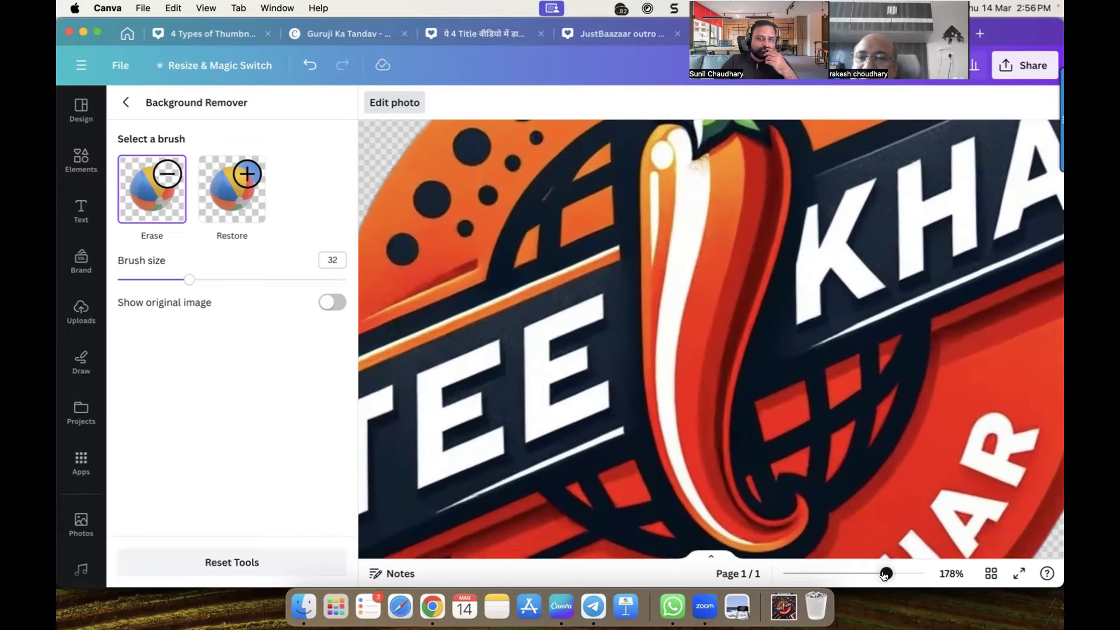
scroll(500, 487, down, 5)
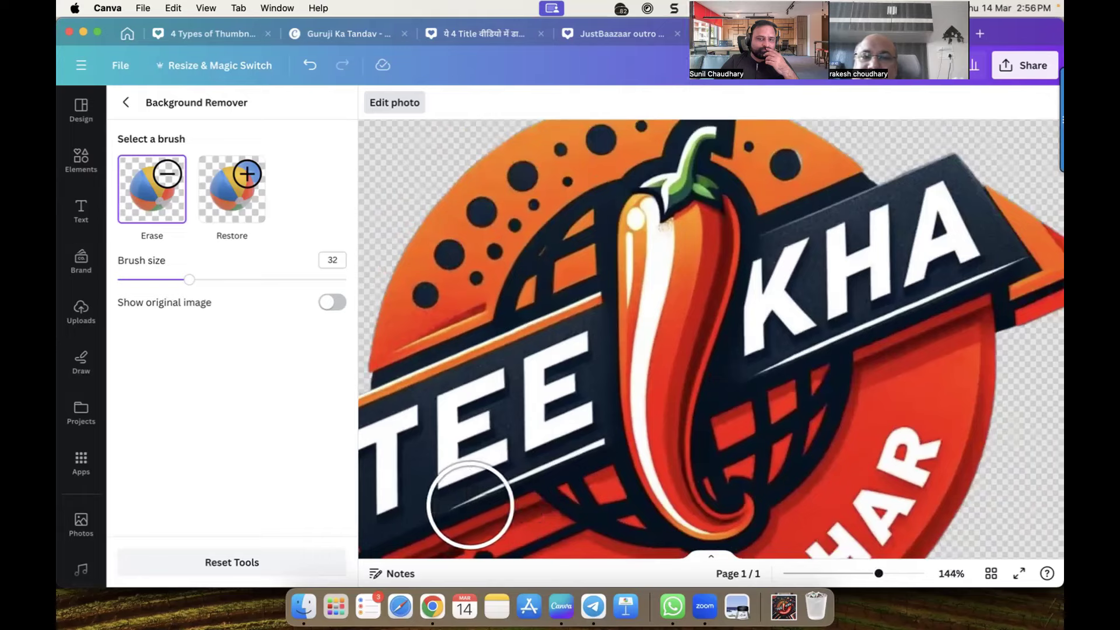
scroll(470, 502, down, 10)
scroll(469, 505, up, 15)
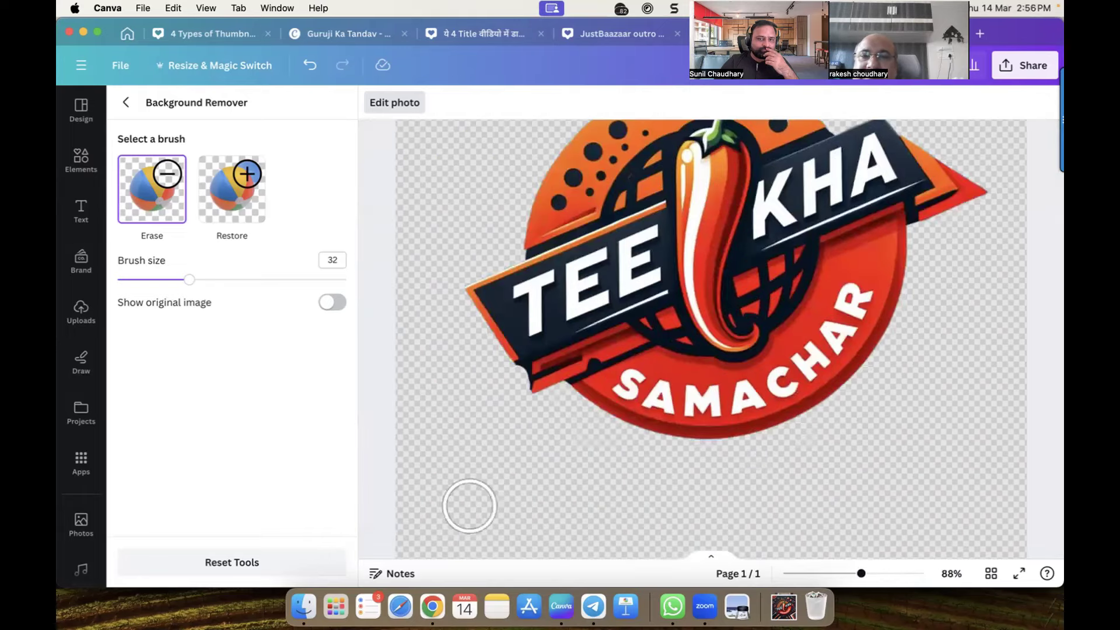
scroll(525, 291, up, 10)
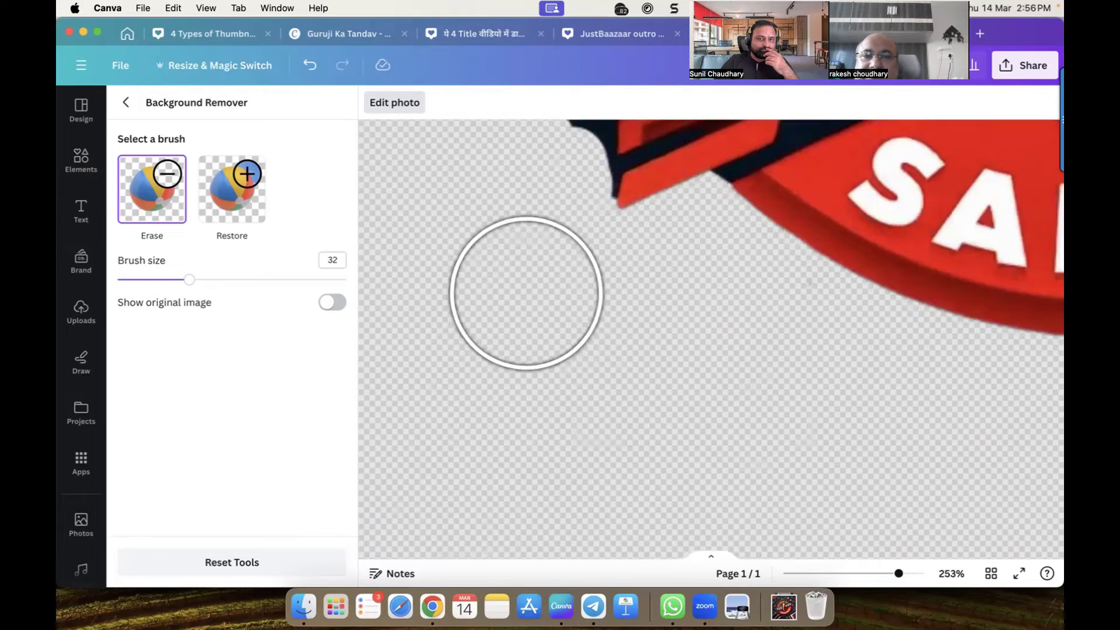
scroll(638, 380, down, 8)
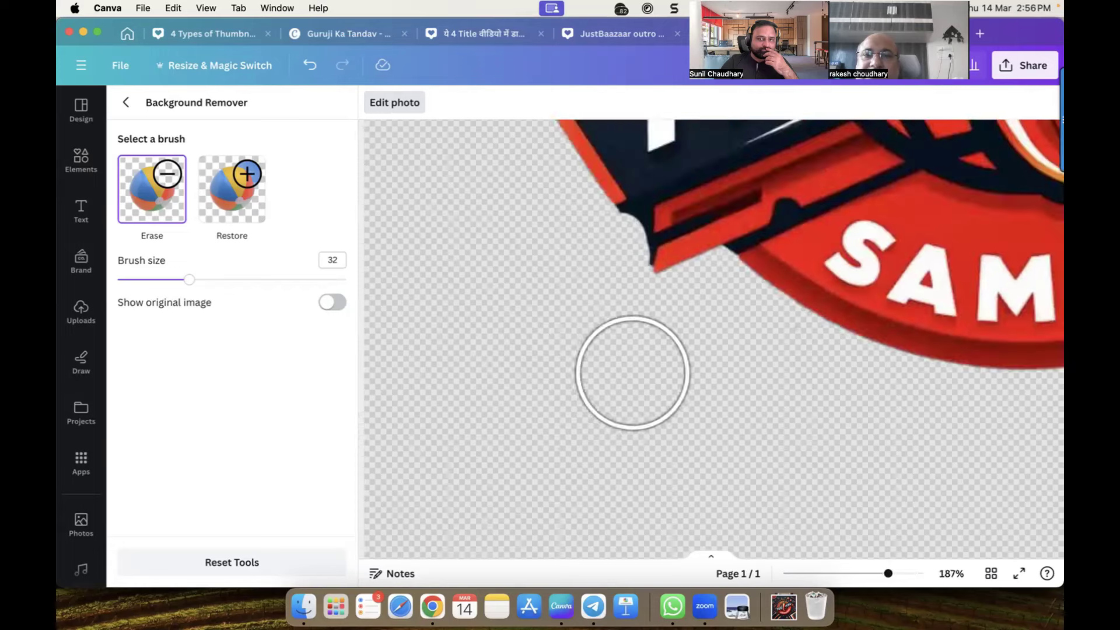
drag(188, 282, 129, 284)
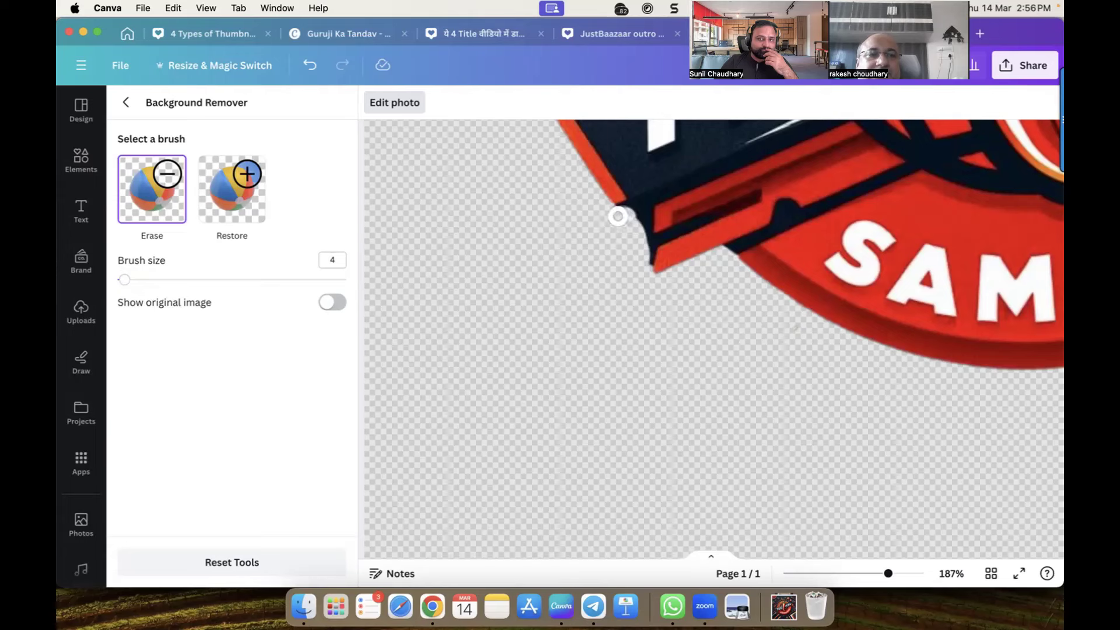
Erase a sliver from the banner's lower-left edge, then zoom out to view the whole logo.
drag(637, 208, 640, 269)
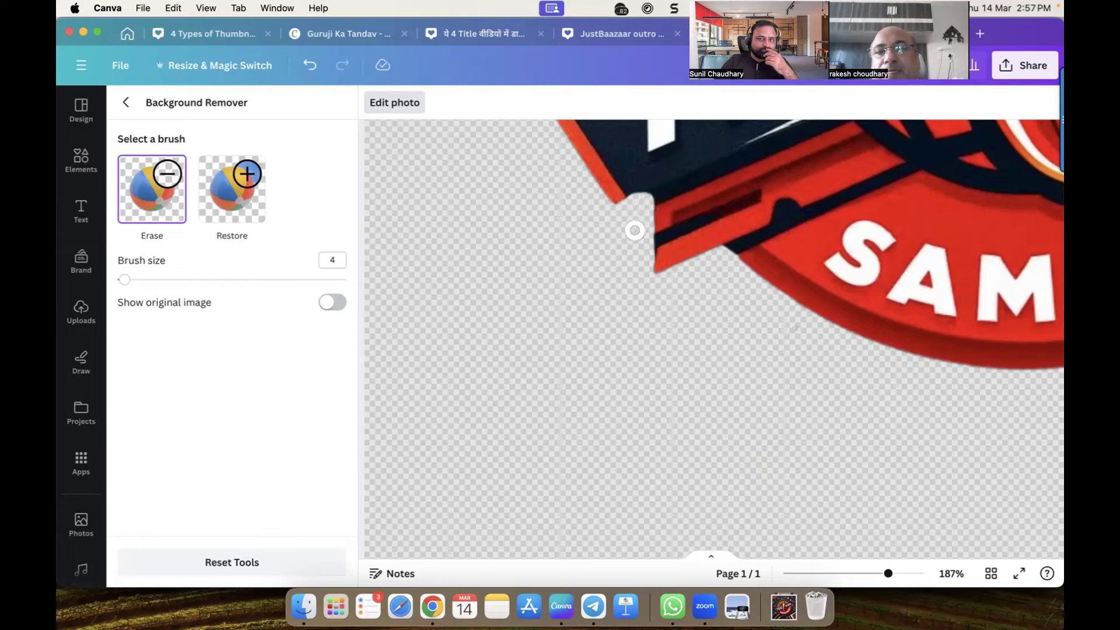
drag(888, 575, 857, 574)
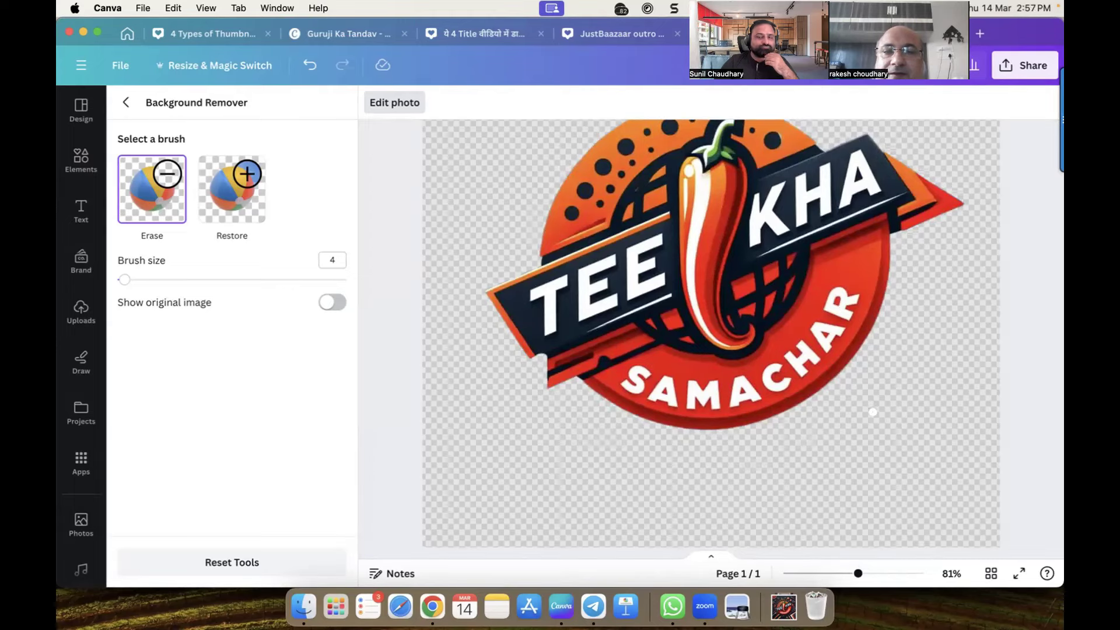
scroll(872, 412, up, 2)
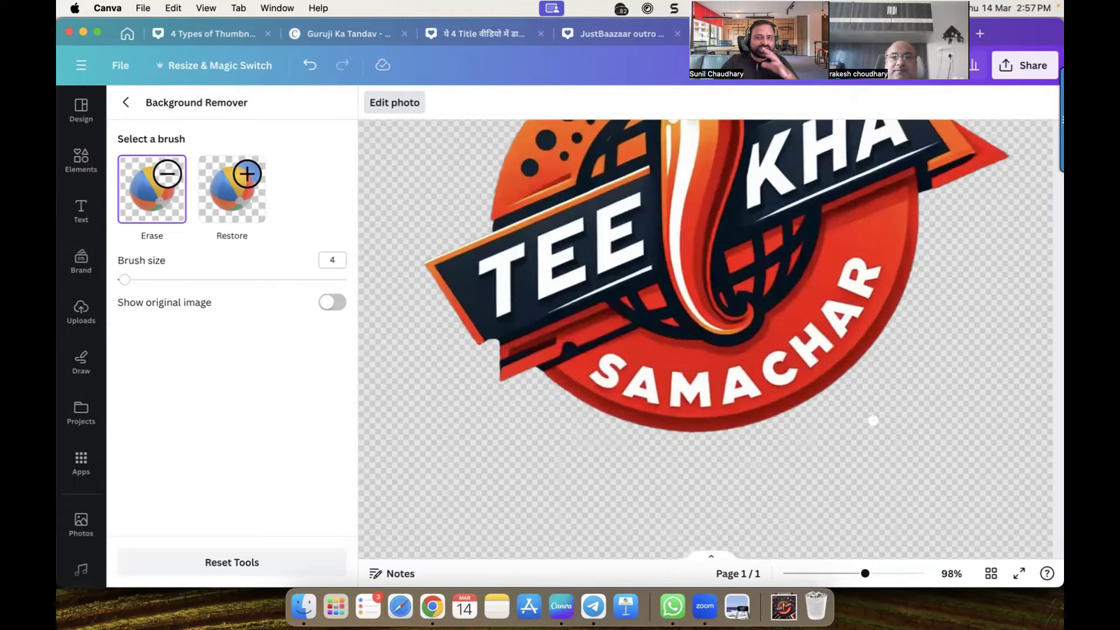
scroll(872, 419, down, 5)
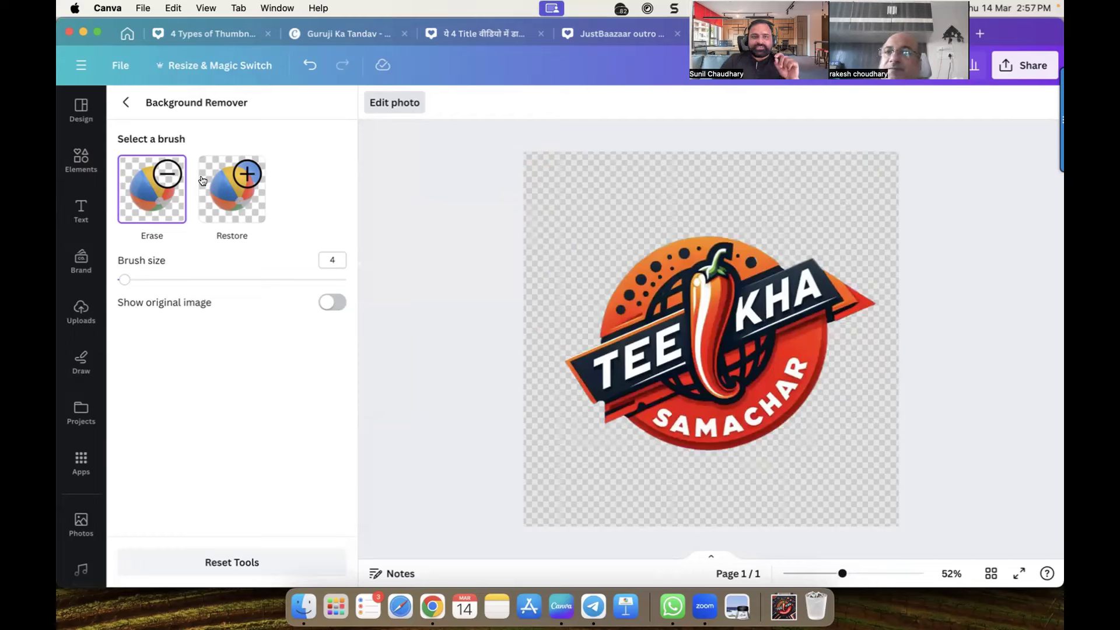
Restore the dark area below the banner's left end at brush size 14, then erase the pencil shapes there.
click(231, 195)
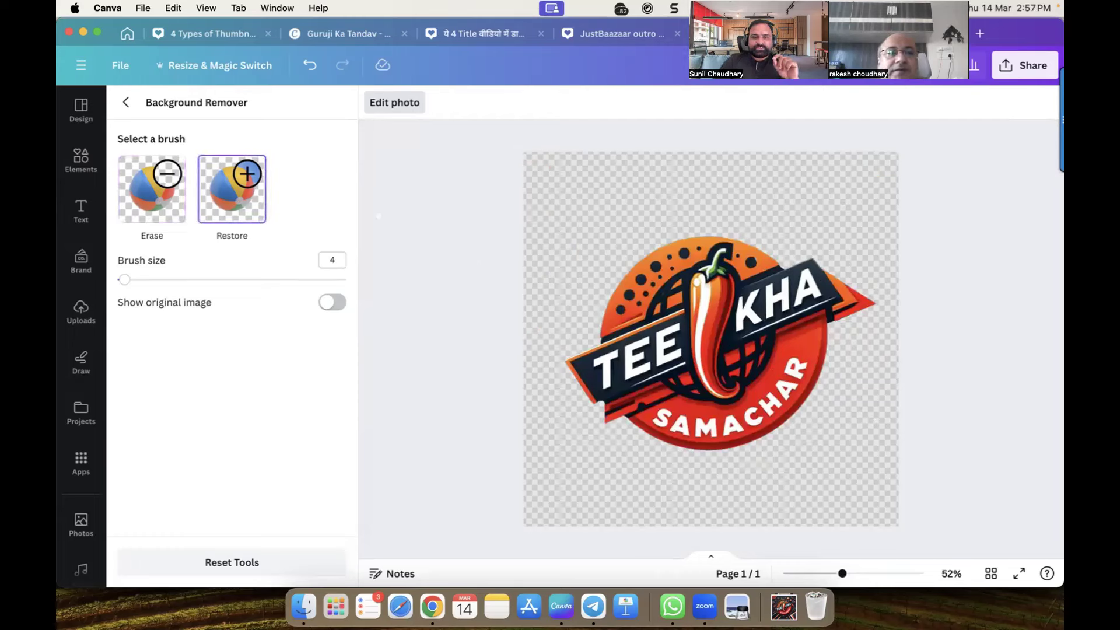
drag(123, 280, 148, 280)
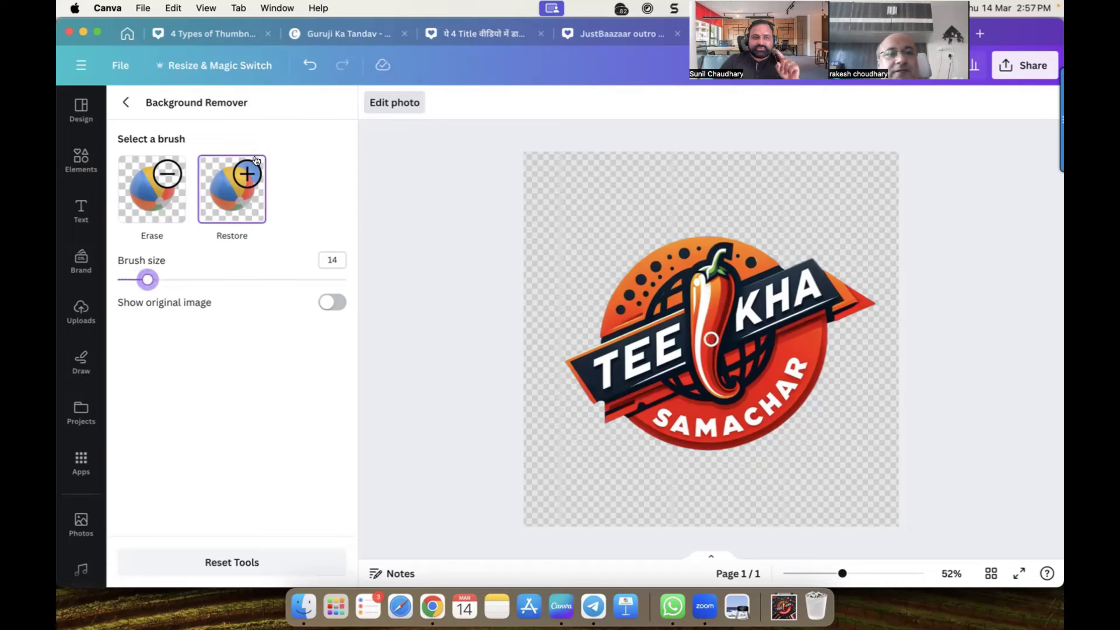
mouse_move(596, 397)
mouse_down()
mouse_move(608, 416)
mouse_move(584, 397)
mouse_move(589, 429)
mouse_move(572, 438)
mouse_move(579, 457)
mouse_move(593, 433)
mouse_move(636, 466)
mouse_up()
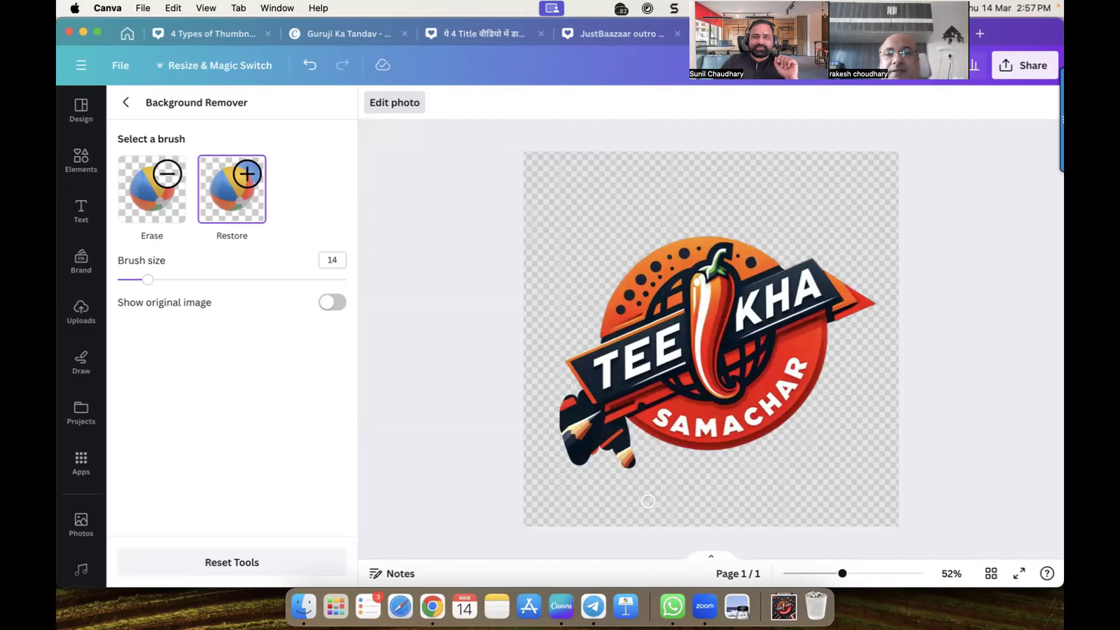
click(170, 203)
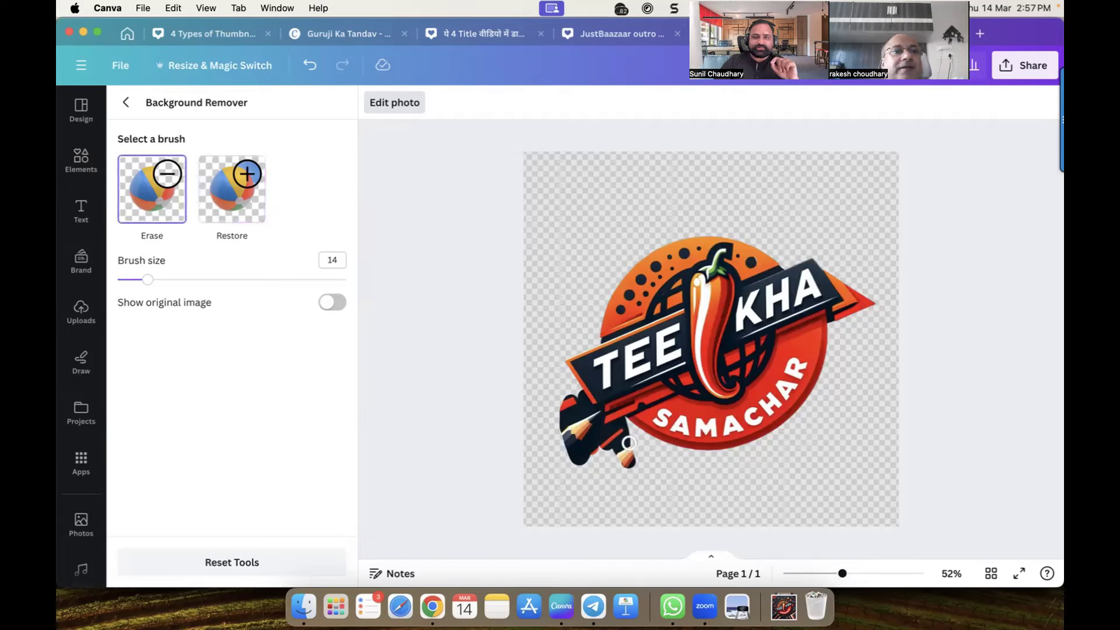
mouse_move(625, 428)
mouse_down()
mouse_move(606, 441)
mouse_move(636, 448)
mouse_move(624, 438)
mouse_move(633, 463)
mouse_move(574, 448)
mouse_move(576, 420)
mouse_move(586, 419)
mouse_move(563, 396)
mouse_move(583, 437)
mouse_move(578, 463)
mouse_move(568, 443)
mouse_move(593, 415)
mouse_up()
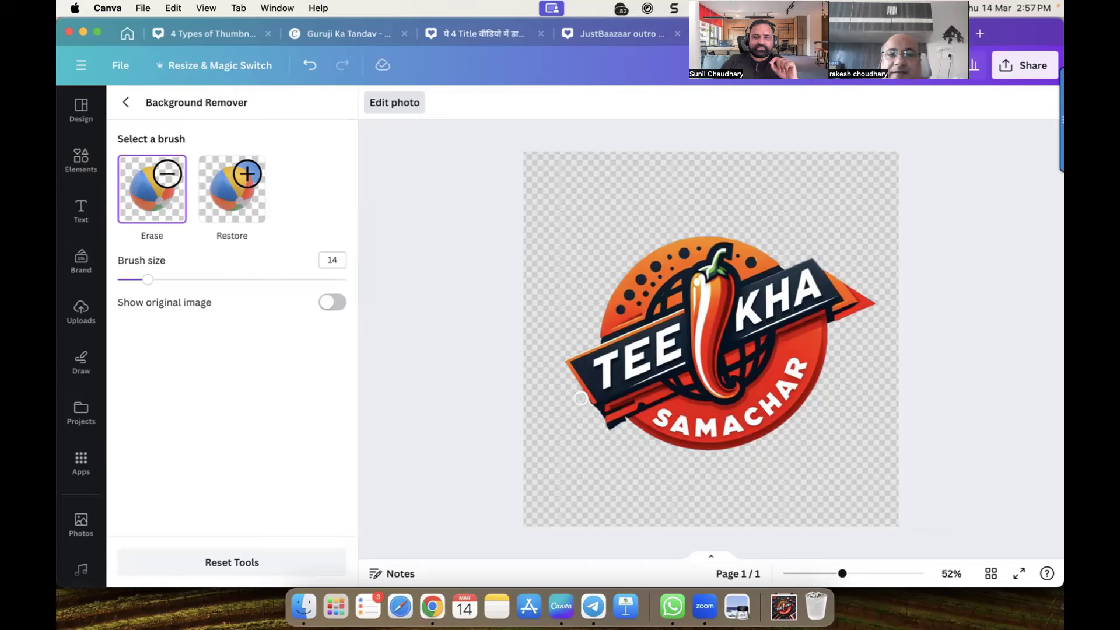
mouse_move(594, 408)
mouse_down()
mouse_move(653, 351)
mouse_move(638, 450)
mouse_up()
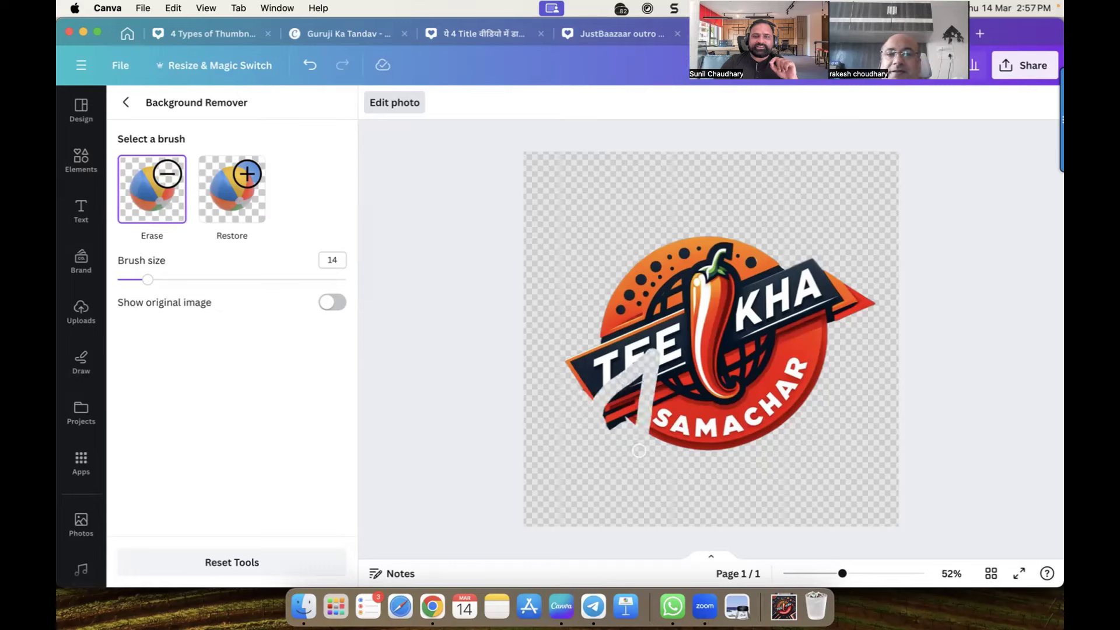
Restore the TEE letters and the dark patch at KHA's right end, then set Erase to size 5.
click(248, 199)
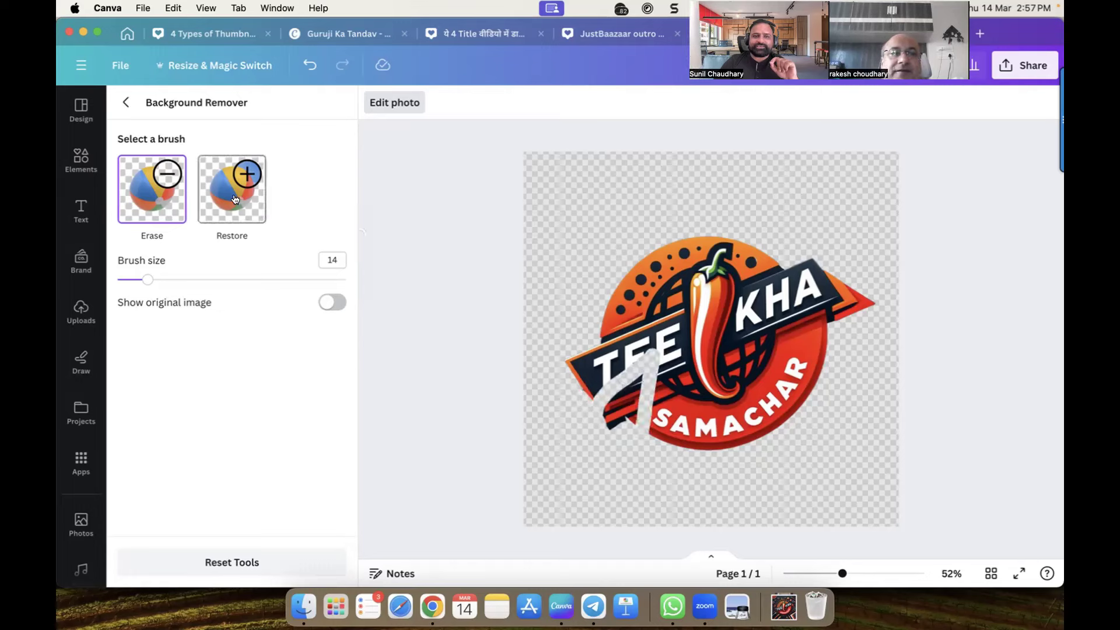
mouse_move(649, 350)
mouse_down()
mouse_move(665, 367)
mouse_move(618, 386)
mouse_move(631, 388)
mouse_move(618, 414)
mouse_move(664, 400)
mouse_move(649, 395)
mouse_move(644, 416)
mouse_move(664, 435)
mouse_move(604, 422)
mouse_move(585, 428)
mouse_move(581, 448)
mouse_move(642, 450)
mouse_move(602, 430)
mouse_move(625, 470)
mouse_up()
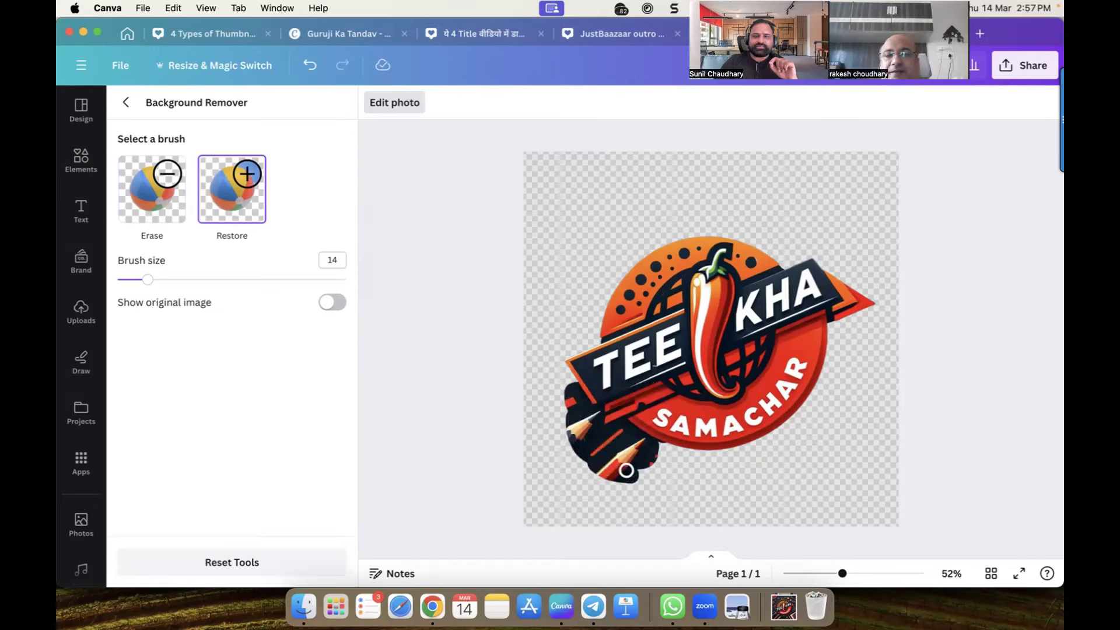
mouse_move(863, 302)
mouse_down()
mouse_move(840, 341)
mouse_move(844, 323)
mouse_move(873, 313)
mouse_move(865, 292)
mouse_up()
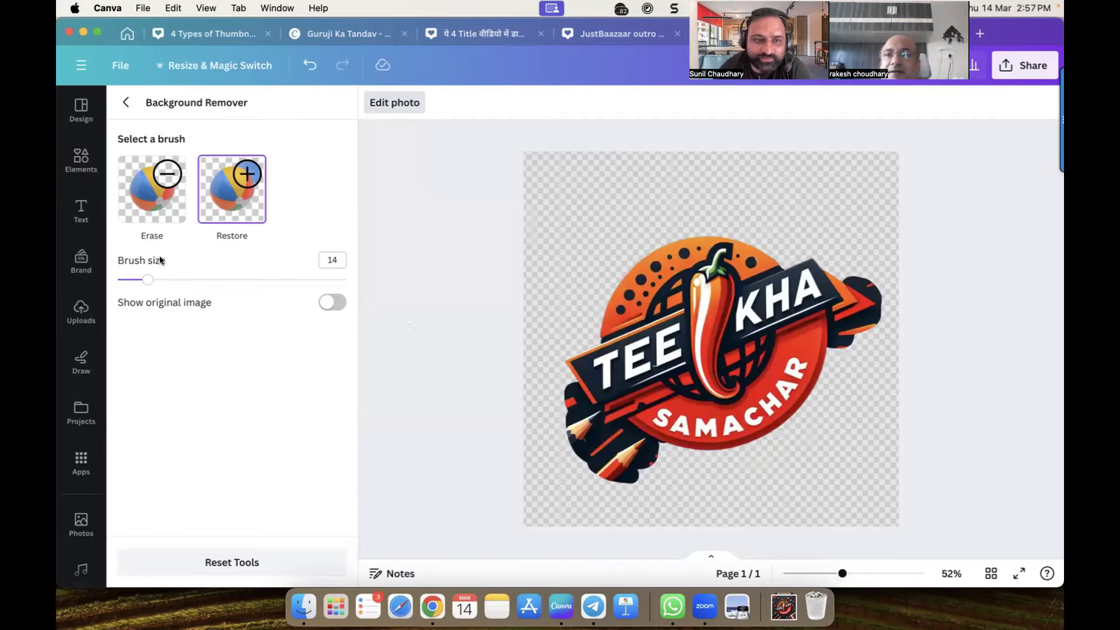
click(135, 199)
drag(148, 279, 126, 279)
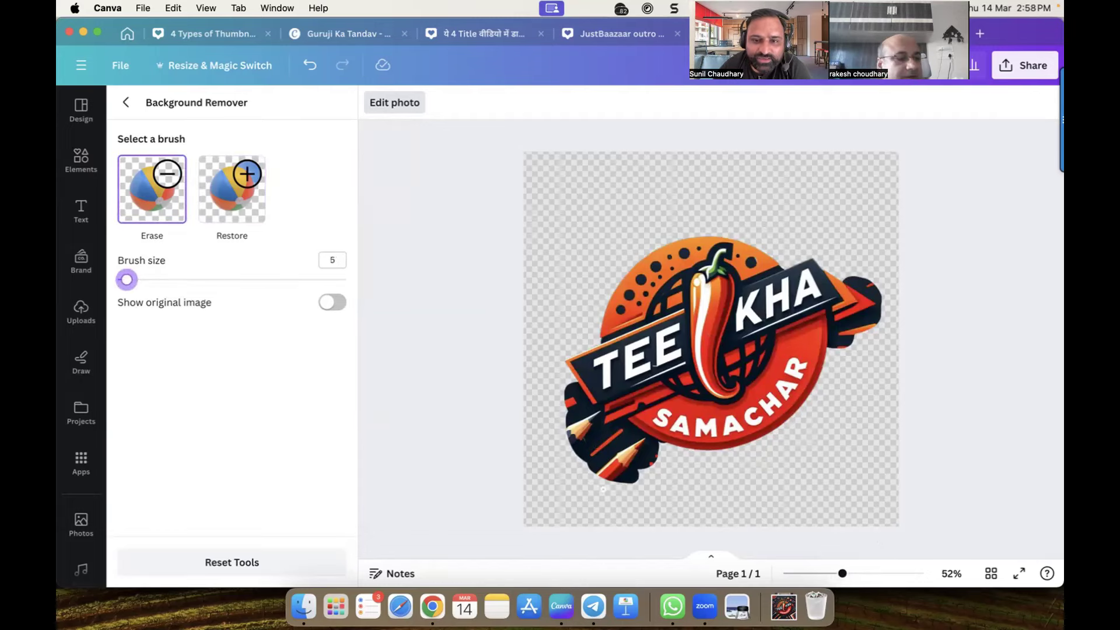
At Erase size 3, cut an S-shaped transparent trail through the dark pencil area under TEE.
scroll(579, 477, up, 10)
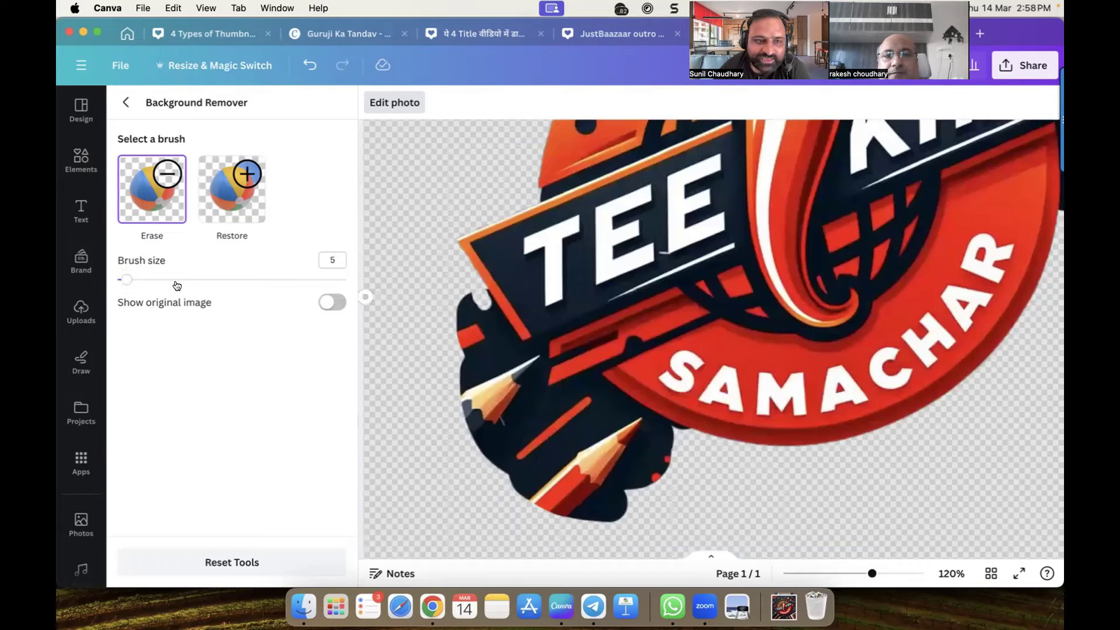
click(120, 281)
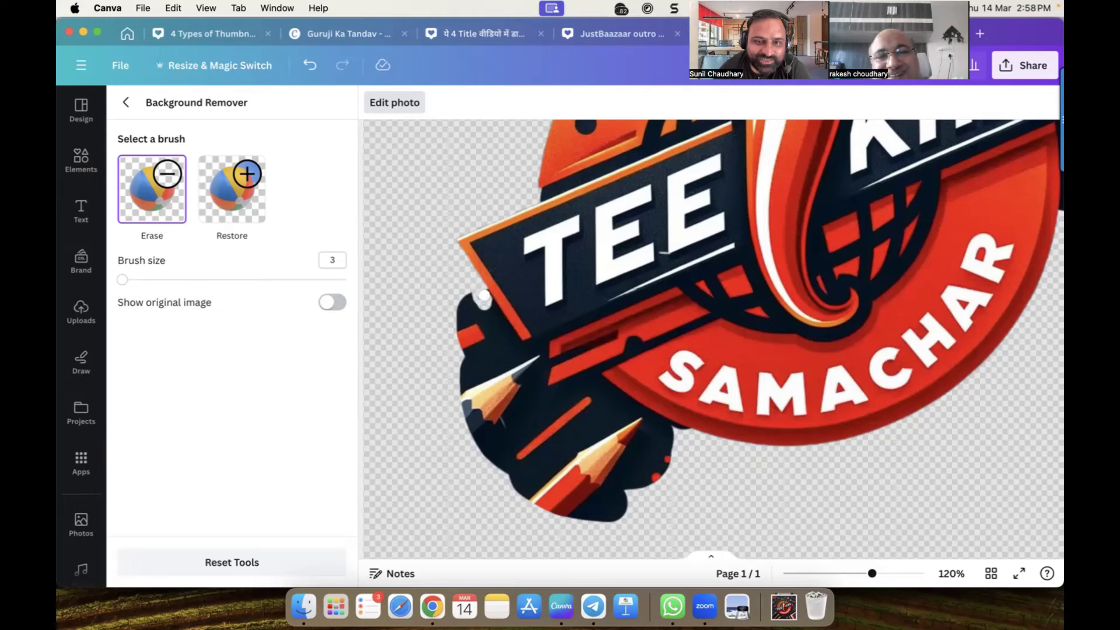
mouse_move(491, 310)
mouse_down()
mouse_move(527, 385)
mouse_move(531, 364)
mouse_up()
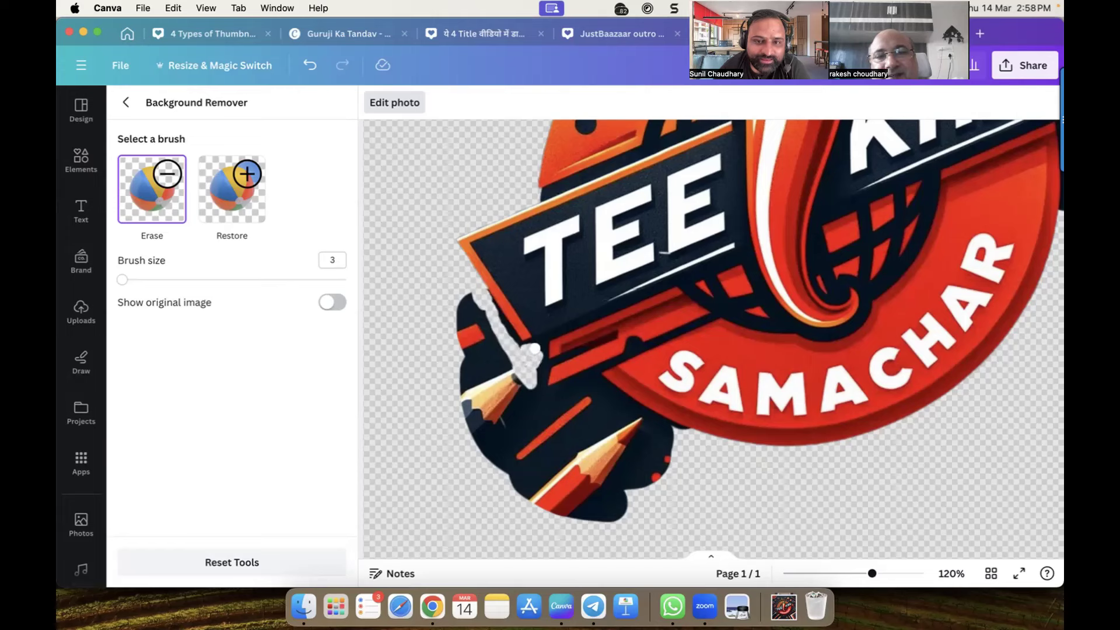
mouse_move(538, 377)
mouse_down()
mouse_move(527, 422)
mouse_move(555, 411)
mouse_move(555, 399)
mouse_move(535, 397)
mouse_move(592, 393)
mouse_move(649, 426)
mouse_move(604, 397)
mouse_up()
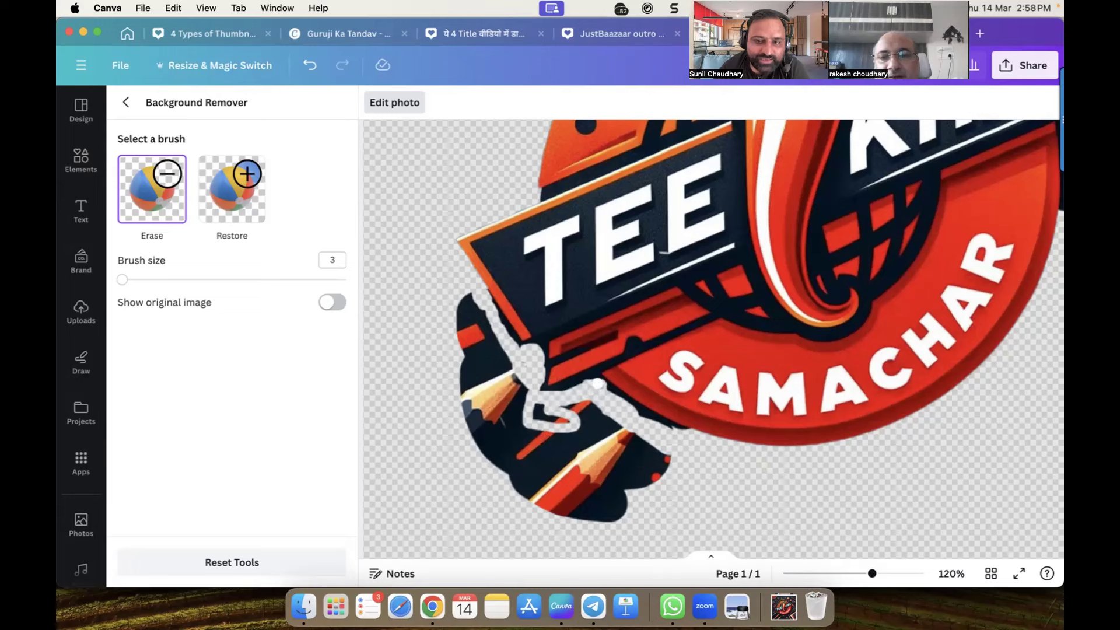
drag(598, 383, 565, 394)
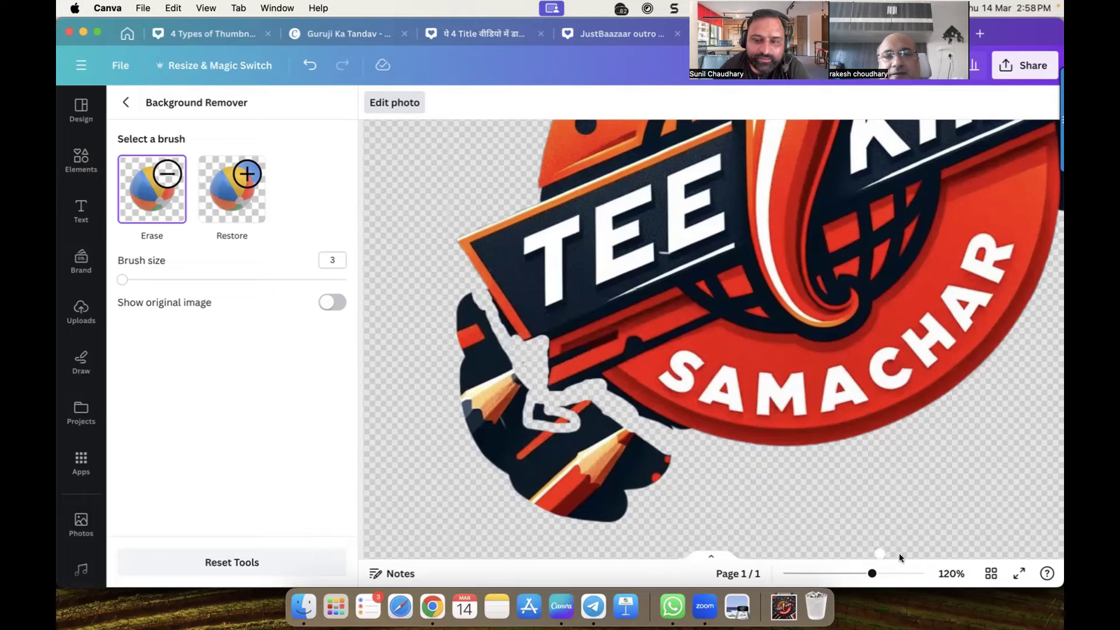
scroll(516, 458, up, 8)
Zoomed in, erase the small dark patches and upper-right edge of the pencil shape.
scroll(594, 402, down, 3)
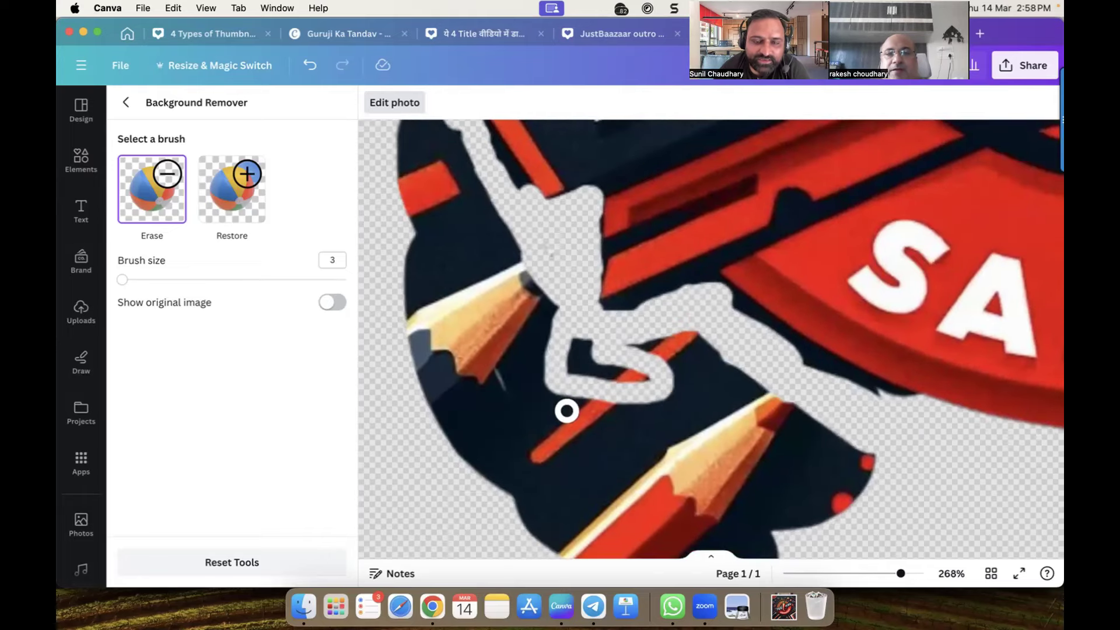
scroll(534, 195, up, 2)
scroll(540, 209, up, 2)
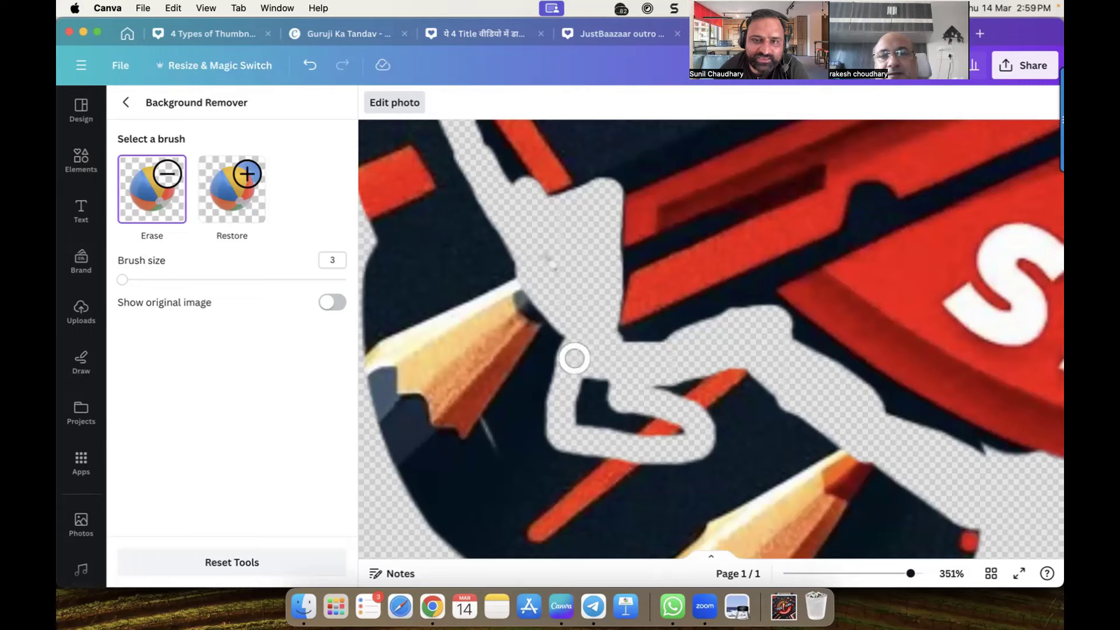
drag(645, 335, 624, 340)
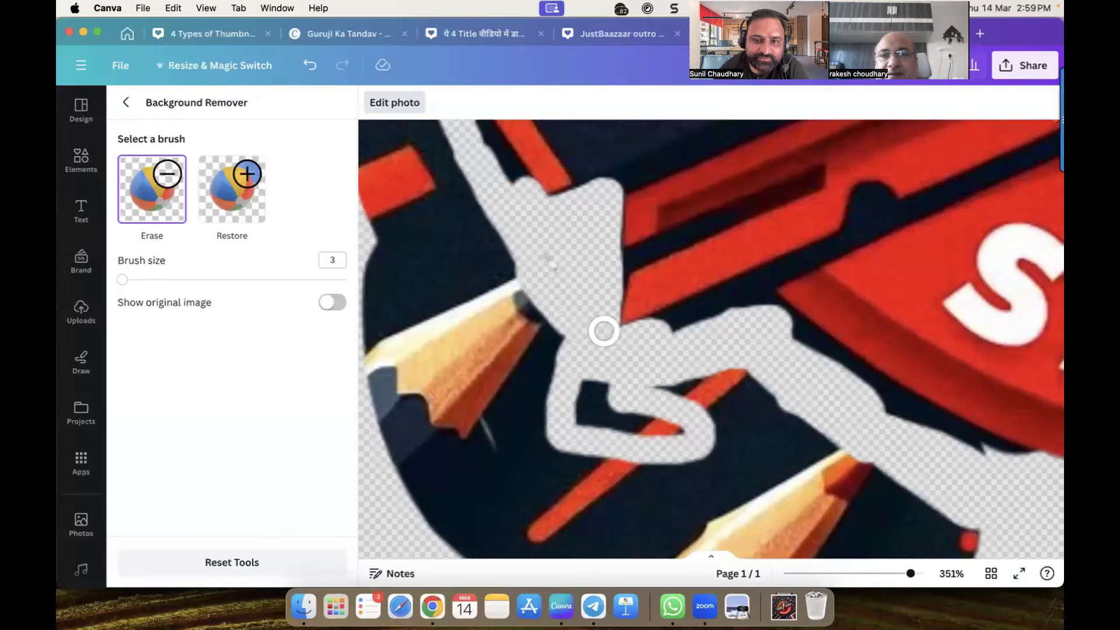
mouse_move(665, 328)
mouse_down()
mouse_move(650, 333)
mouse_move(729, 297)
mouse_move(765, 313)
mouse_move(740, 300)
mouse_move(756, 290)
mouse_move(677, 316)
mouse_up()
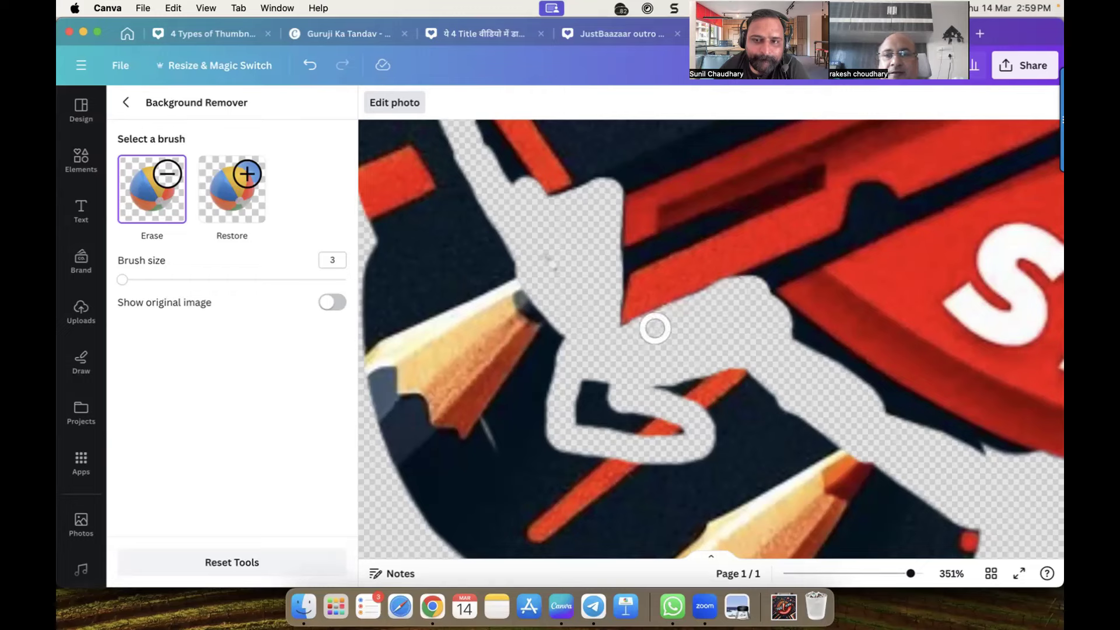
mouse_move(748, 286)
mouse_down()
mouse_move(765, 326)
mouse_move(763, 301)
mouse_move(800, 347)
mouse_move(786, 324)
mouse_move(864, 385)
mouse_move(888, 398)
mouse_move(861, 373)
mouse_move(1028, 469)
mouse_move(936, 423)
mouse_move(952, 428)
mouse_move(893, 414)
mouse_move(770, 309)
mouse_up()
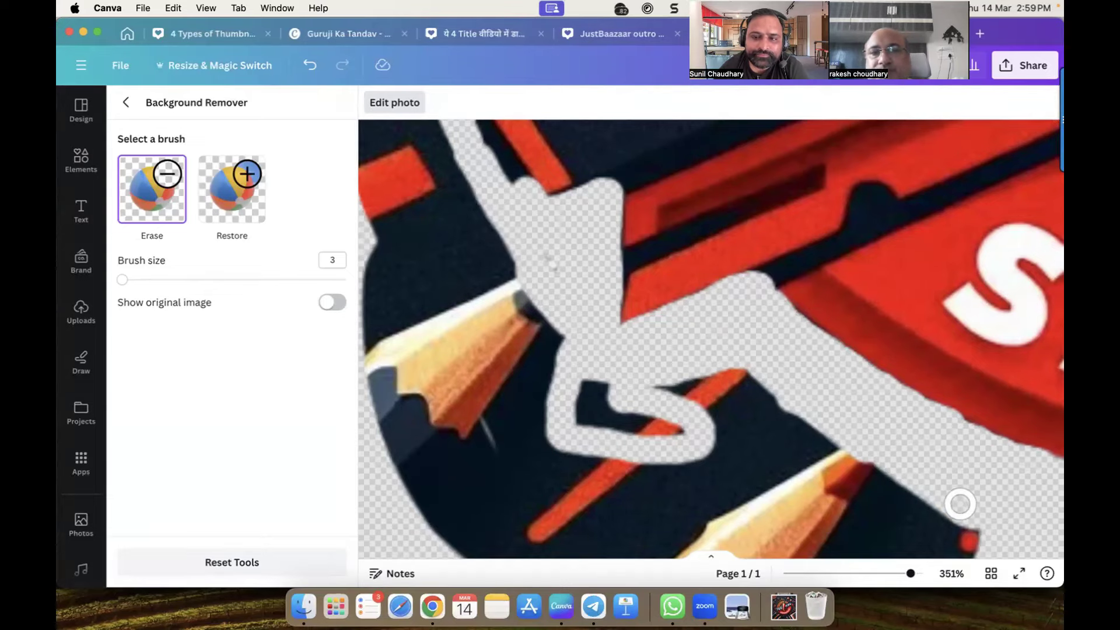
scroll(652, 495, down, 5)
scroll(561, 311, up, 8)
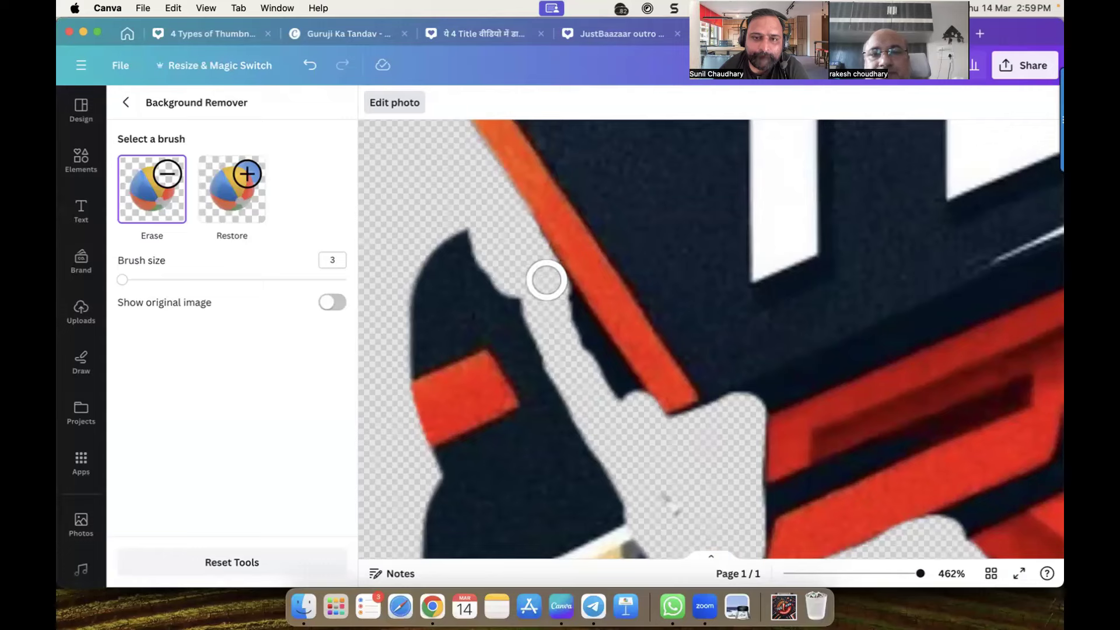
Wipe the dark strip along the orange bar, then at size 19 erase the shape's head and collar.
mouse_move(562, 308)
mouse_down()
mouse_move(617, 407)
mouse_move(612, 382)
mouse_move(633, 409)
mouse_move(520, 229)
mouse_up()
mouse_move(612, 453)
mouse_down()
mouse_move(635, 400)
mouse_move(604, 358)
mouse_move(472, 268)
mouse_move(429, 324)
mouse_up()
drag(121, 281, 159, 279)
mouse_move(449, 350)
mouse_down()
mouse_move(460, 405)
mouse_move(523, 456)
mouse_move(489, 421)
mouse_move(475, 451)
mouse_move(453, 448)
mouse_move(485, 459)
mouse_move(491, 439)
mouse_move(495, 481)
mouse_move(512, 460)
mouse_move(605, 534)
mouse_move(625, 545)
mouse_move(630, 534)
mouse_move(435, 530)
mouse_move(492, 525)
mouse_up()
scroll(492, 425, down, 10)
scroll(435, 490, down, 8)
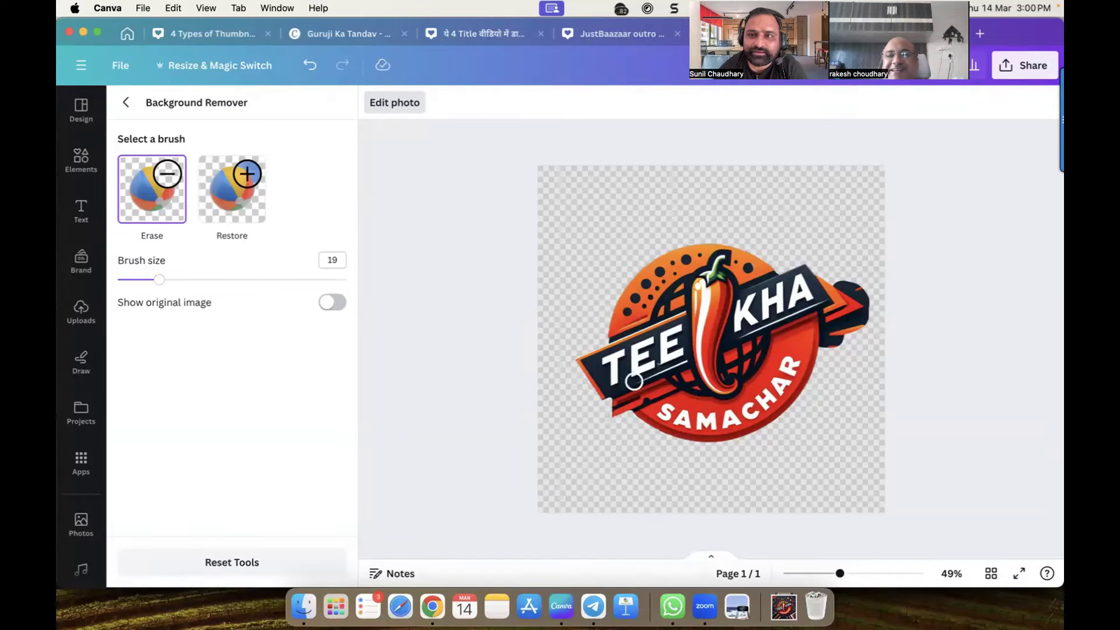
Set Erase to size 3 and trim the dark edge beyond KHA's red arrow tip.
scroll(805, 375, up, 5)
scroll(969, 280, down, 6)
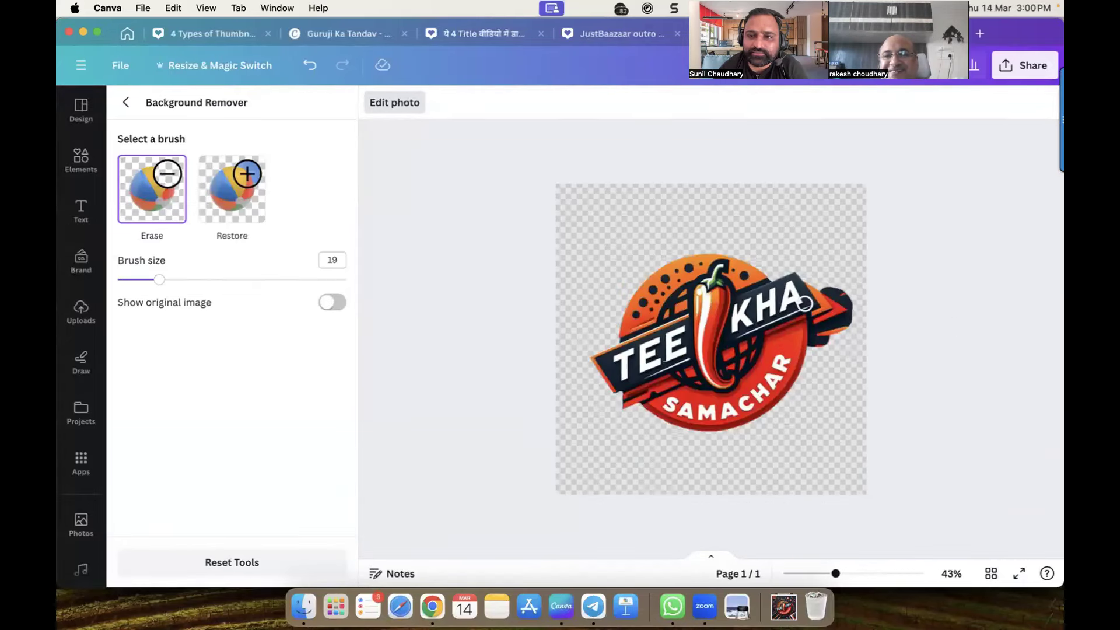
scroll(855, 274, up, 10)
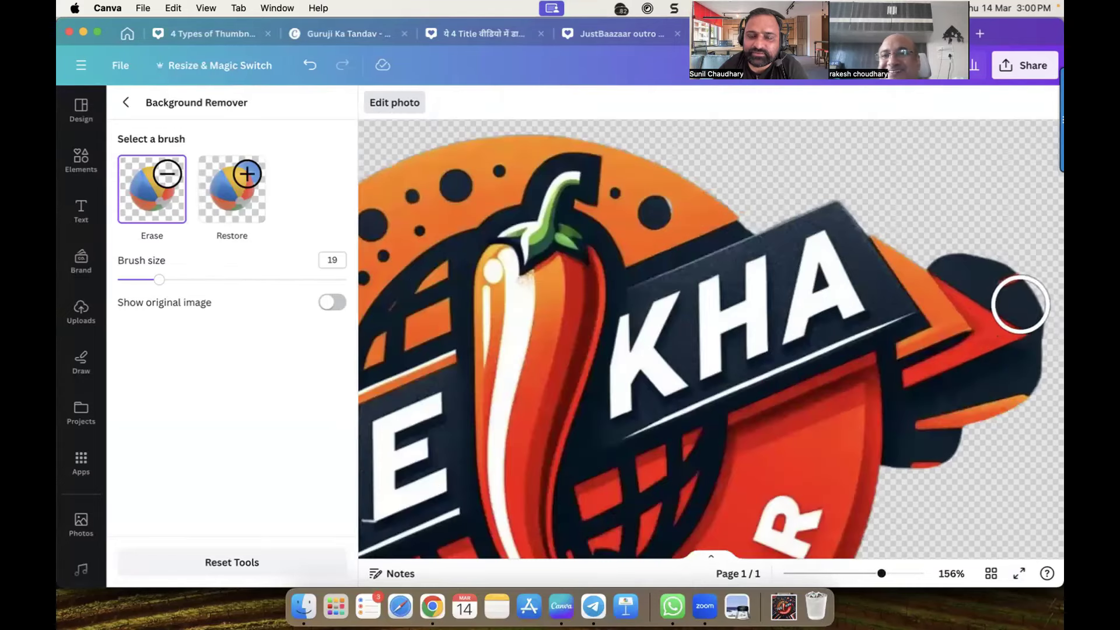
drag(154, 281, 134, 281)
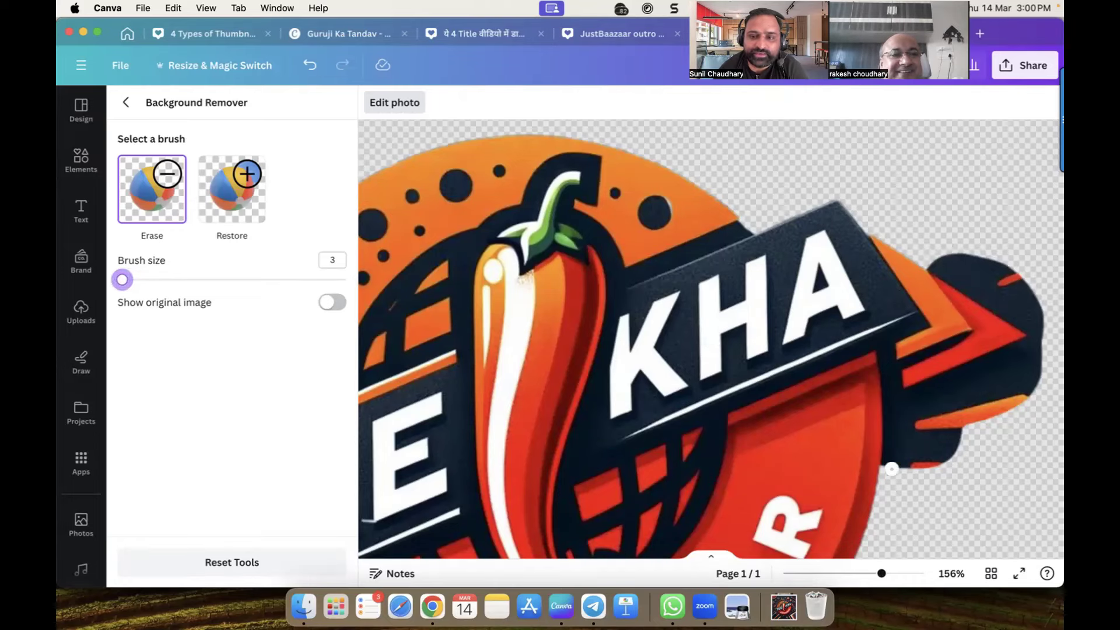
drag(882, 573, 889, 573)
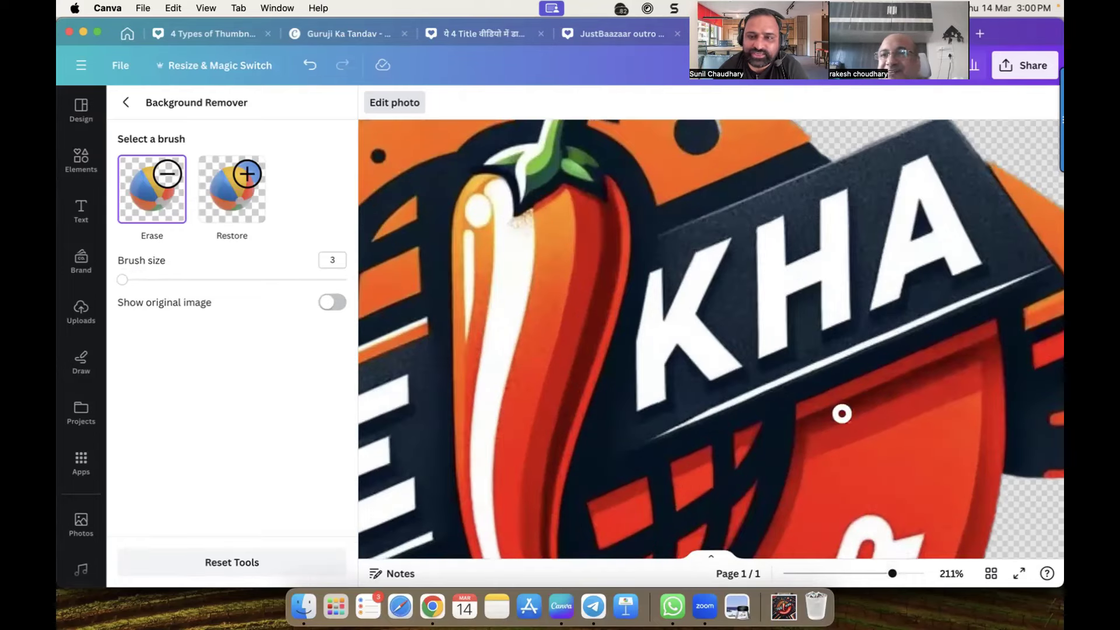
scroll(962, 379, down, 5)
scroll(1044, 349, up, 10)
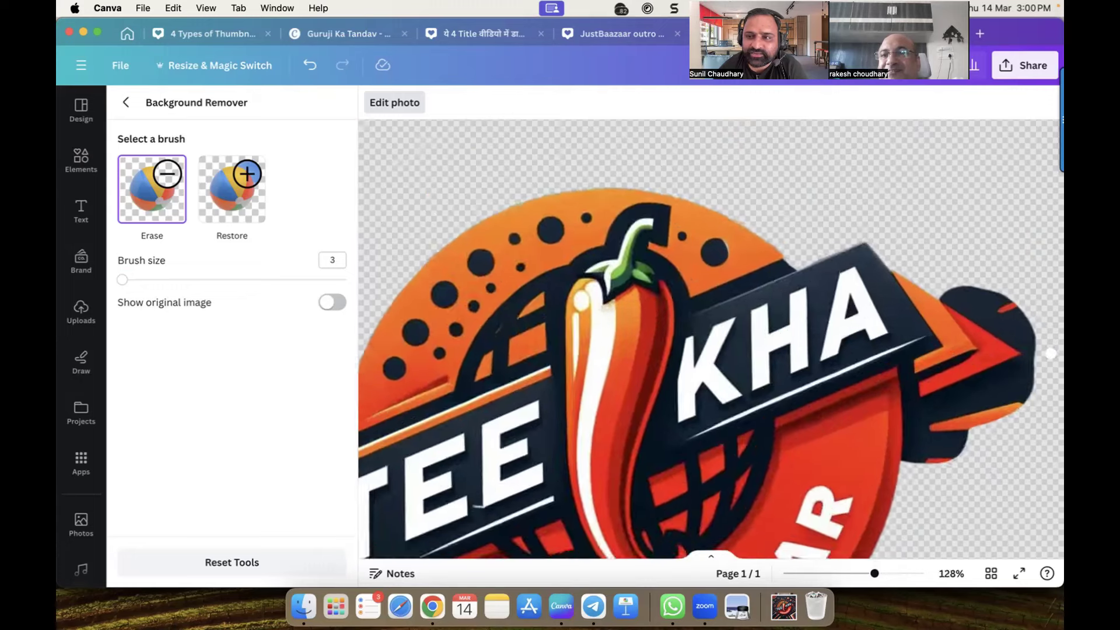
scroll(1039, 358, down, 5)
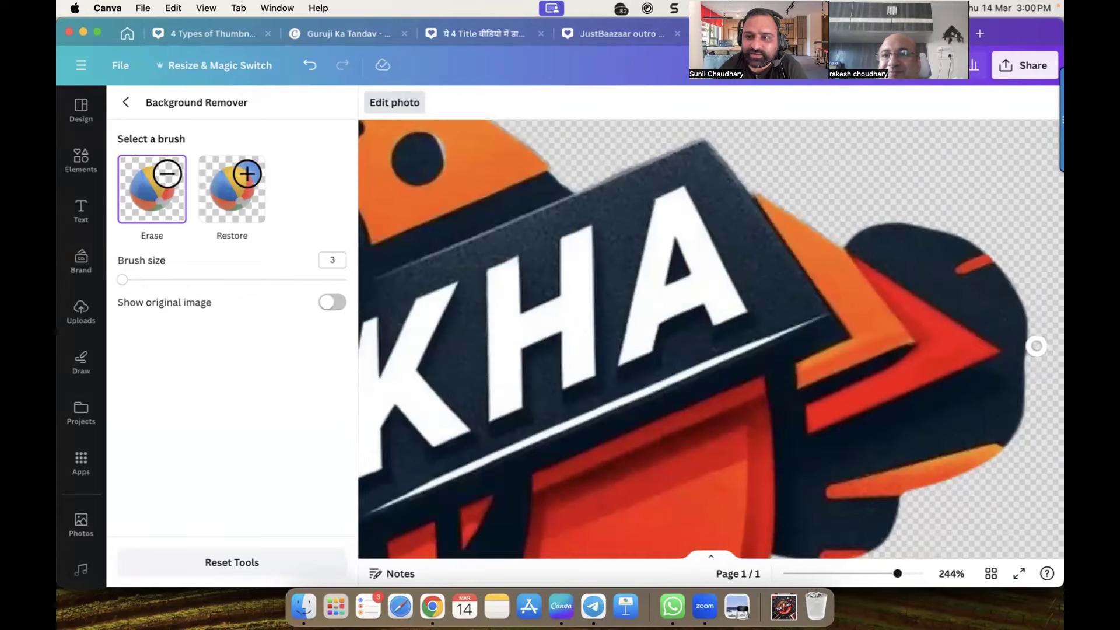
mouse_move(888, 246)
mouse_down()
mouse_move(859, 230)
mouse_move(896, 214)
mouse_move(948, 230)
mouse_move(984, 252)
mouse_move(1000, 311)
mouse_move(1027, 309)
mouse_move(1010, 260)
mouse_move(931, 244)
mouse_move(864, 197)
mouse_move(701, 171)
mouse_move(816, 226)
mouse_move(1037, 286)
mouse_move(759, 214)
mouse_up()
scroll(985, 280, up, 1)
scroll(999, 309, up, 3)
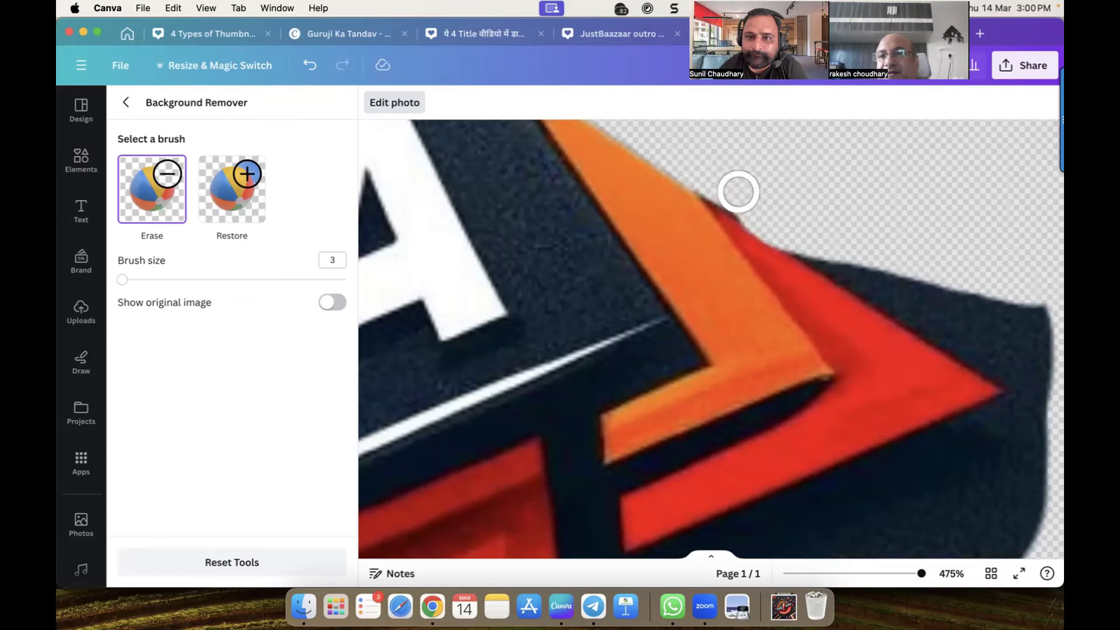
Erase the navy fringe along the red arrow edge and set the brush size to 1.
click(237, 200)
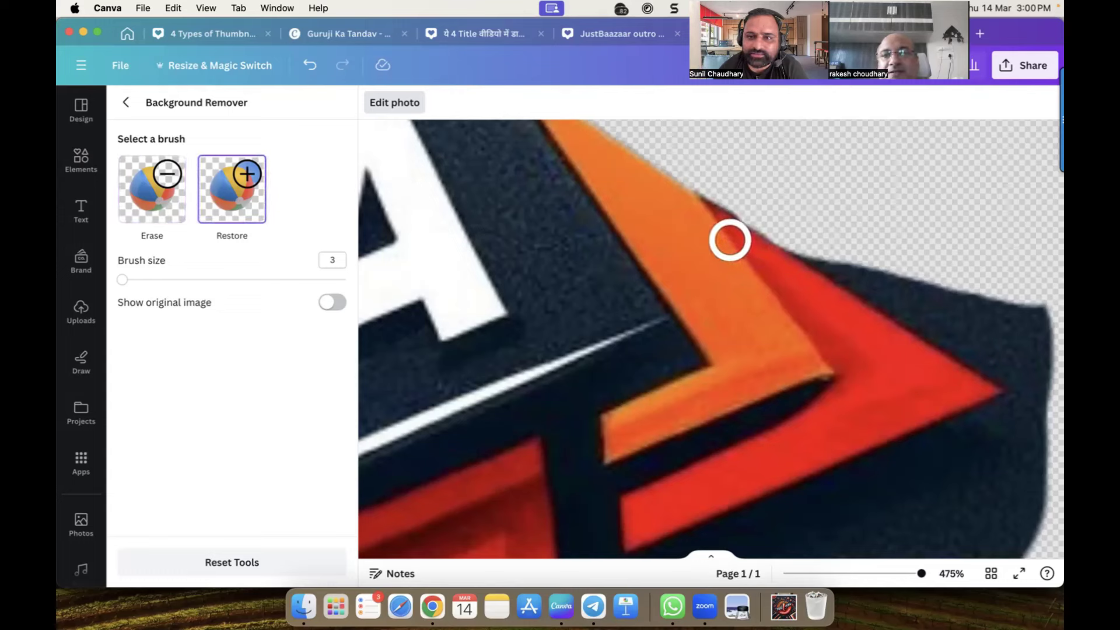
click(128, 206)
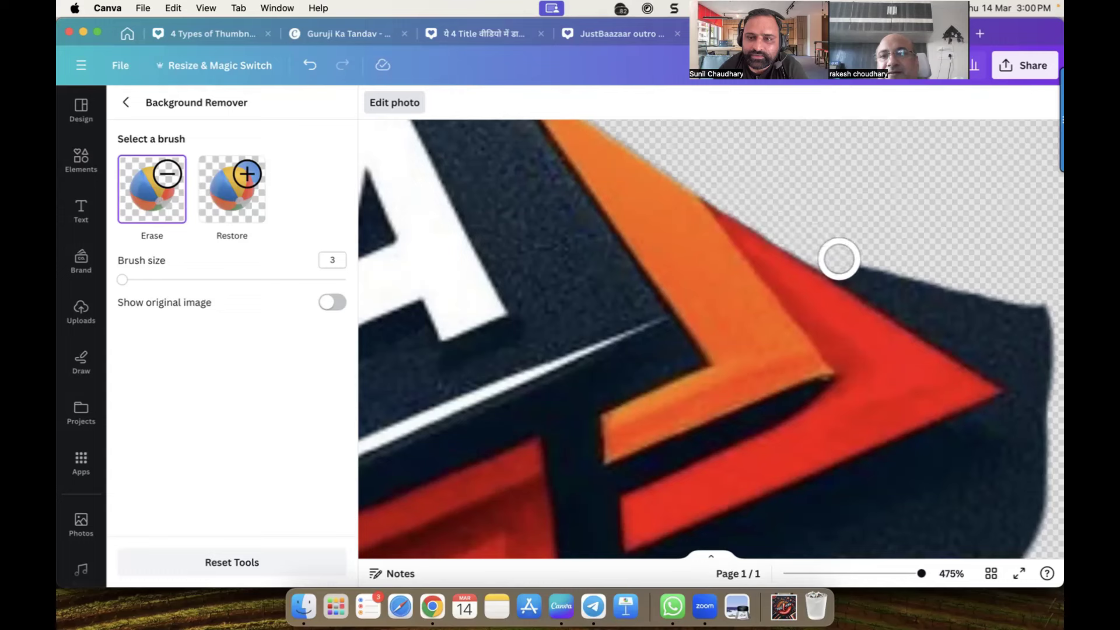
drag(883, 287, 1044, 386)
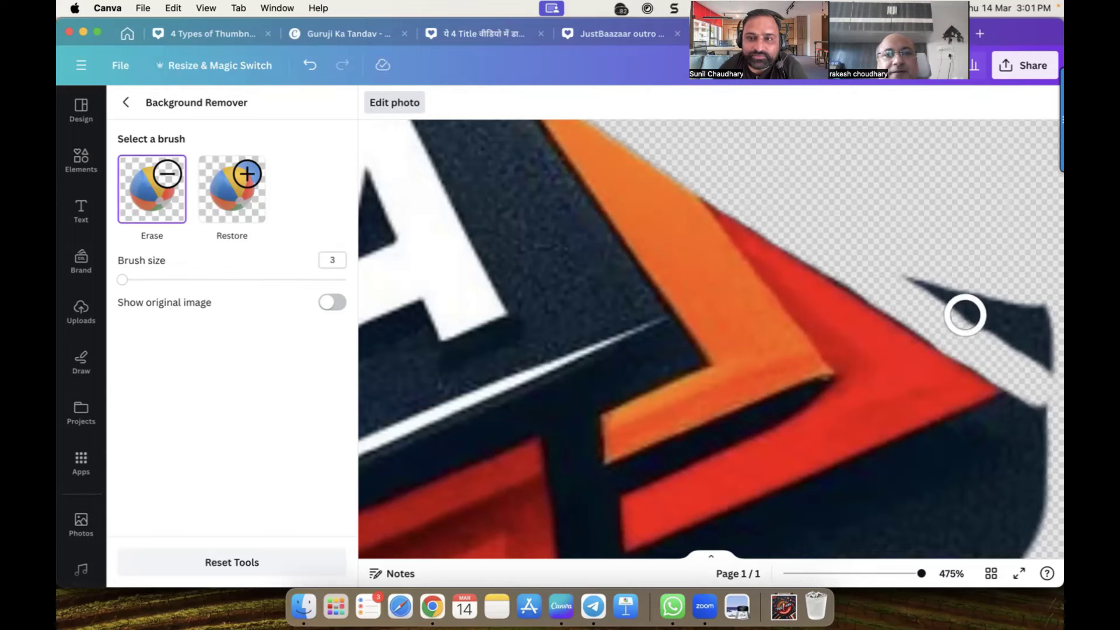
scroll(851, 260, up, 1)
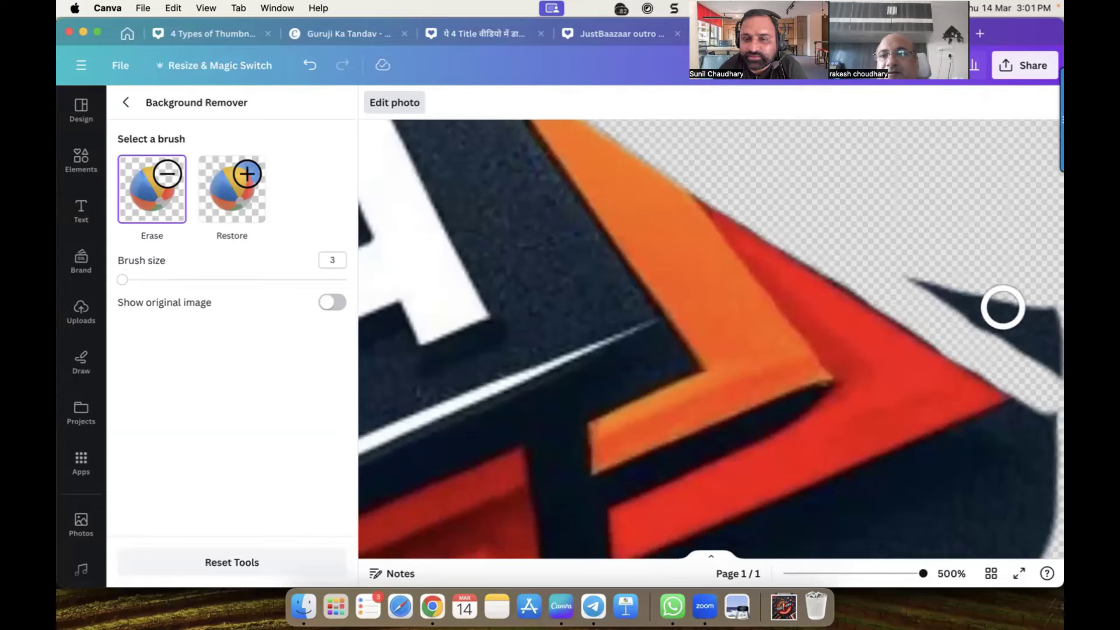
double_click(338, 258)
text(1)
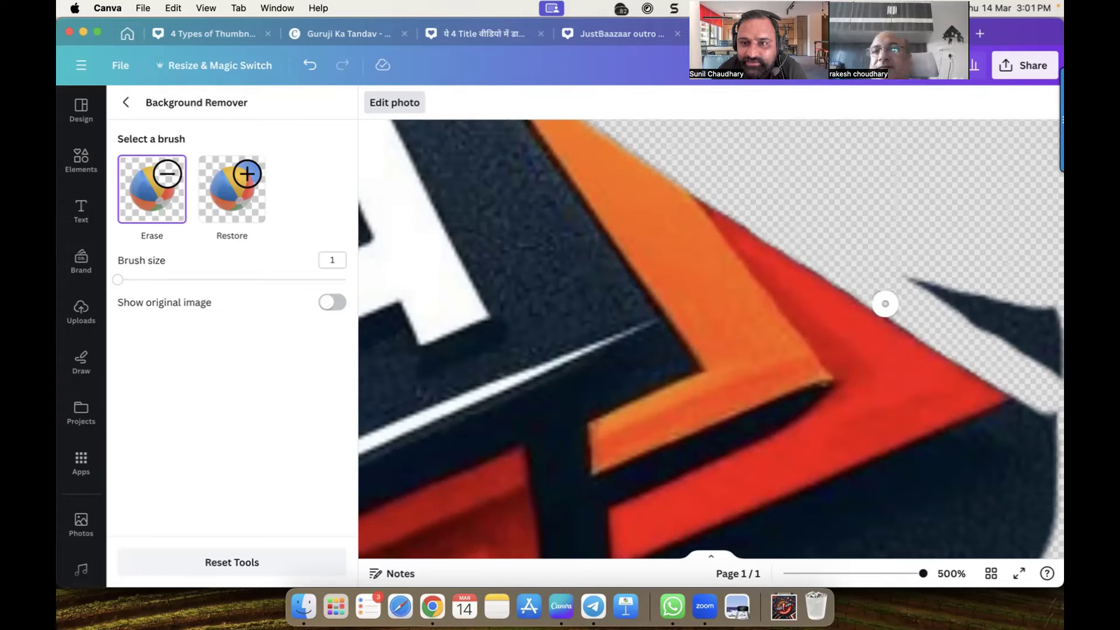
Erase the navy spike, then at brush size 16 erase the navy bulge at the right tip.
mouse_move(905, 315)
mouse_down()
mouse_move(975, 349)
mouse_move(978, 317)
mouse_move(925, 294)
mouse_up()
scroll(925, 293, down, 5)
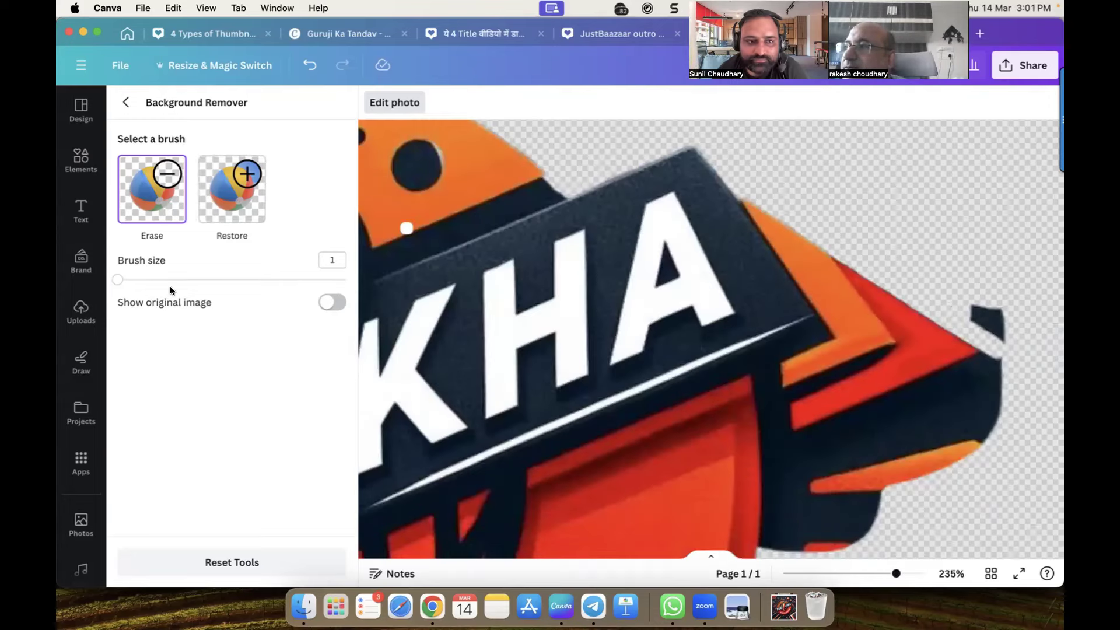
drag(118, 281, 152, 279)
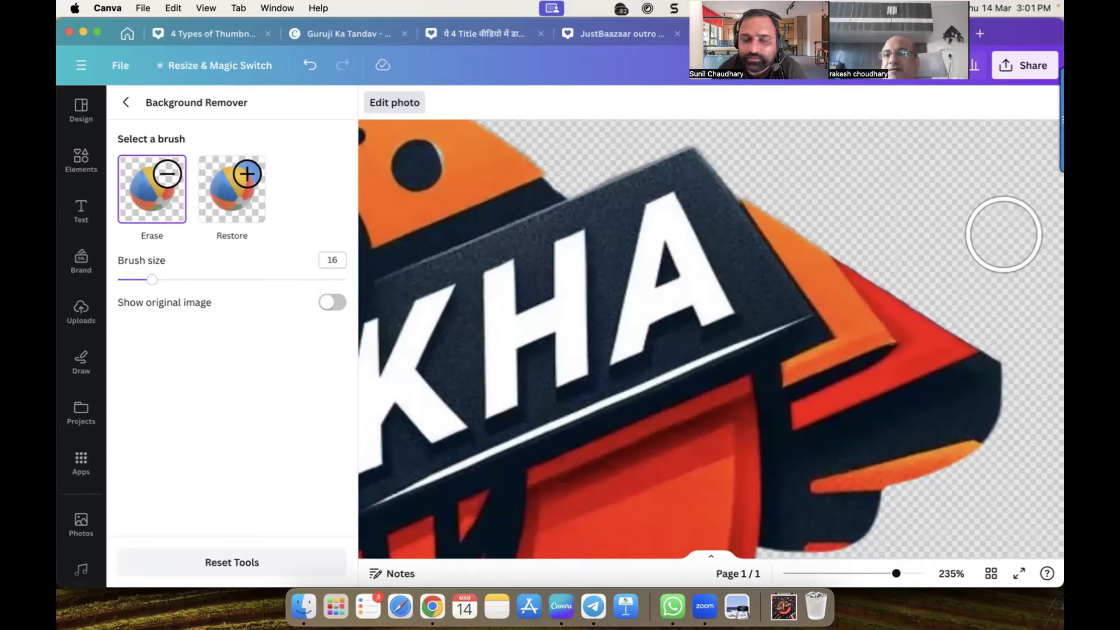
drag(1020, 375, 810, 471)
scroll(894, 488, down, 5)
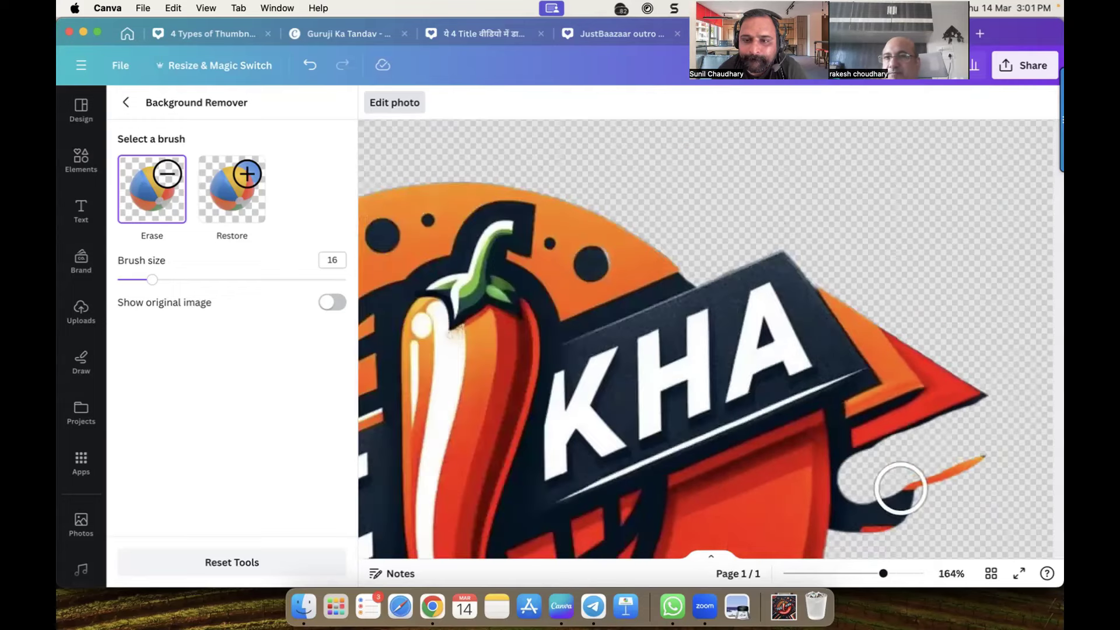
scroll(948, 496, down, 3)
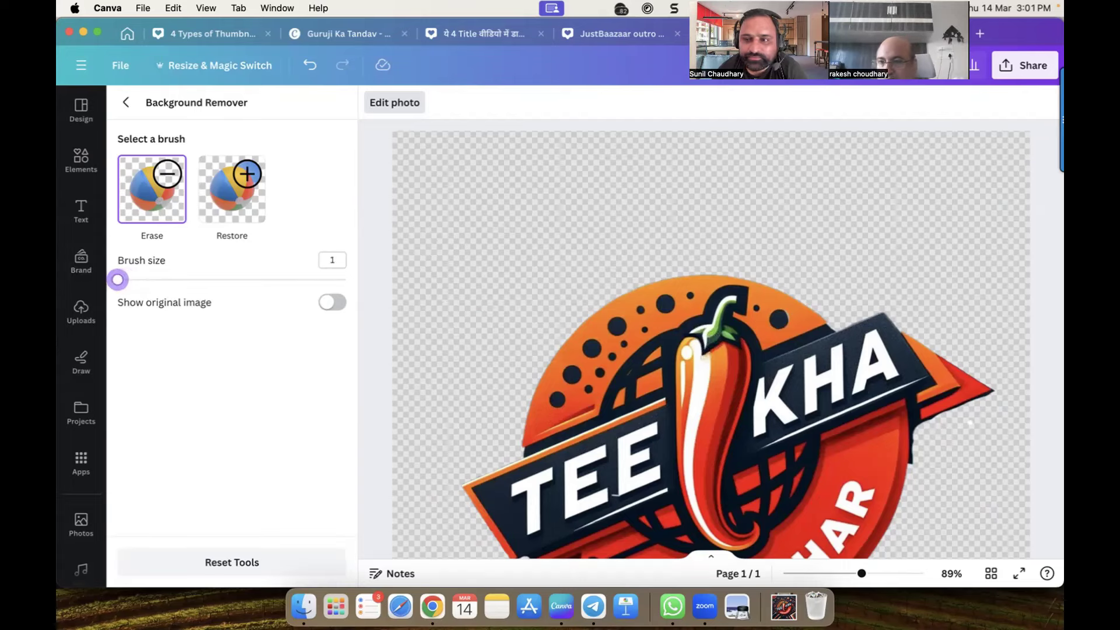
Zoom to 500% and erase the dark pixels along the lower-right edge below the red stripe.
scroll(1001, 421, up, 5)
scroll(1003, 414, up, 5)
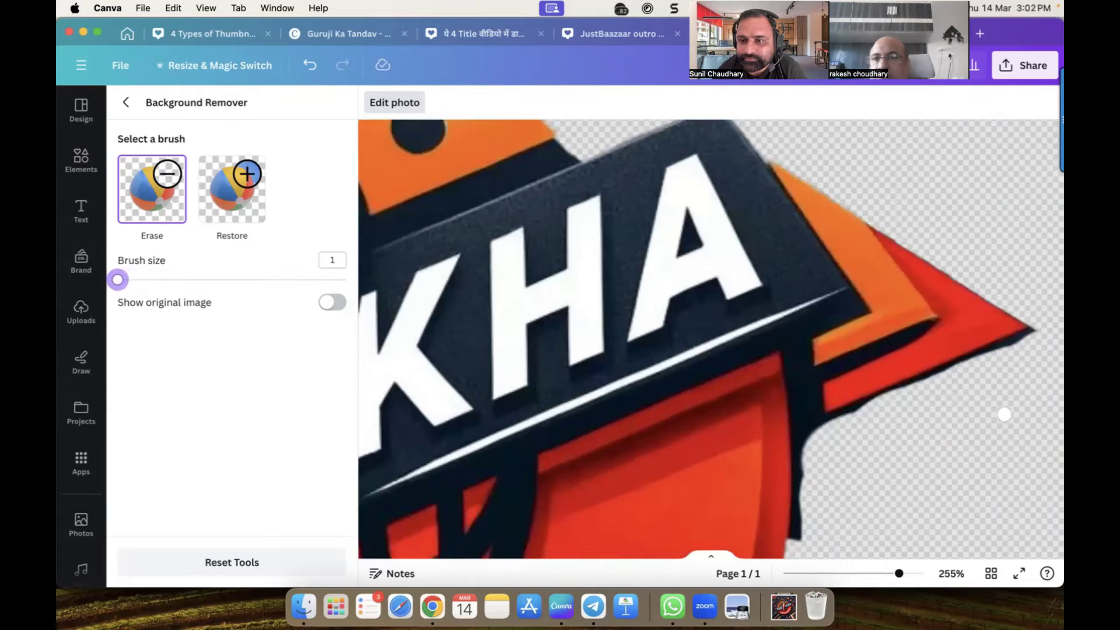
scroll(875, 507, down, 5)
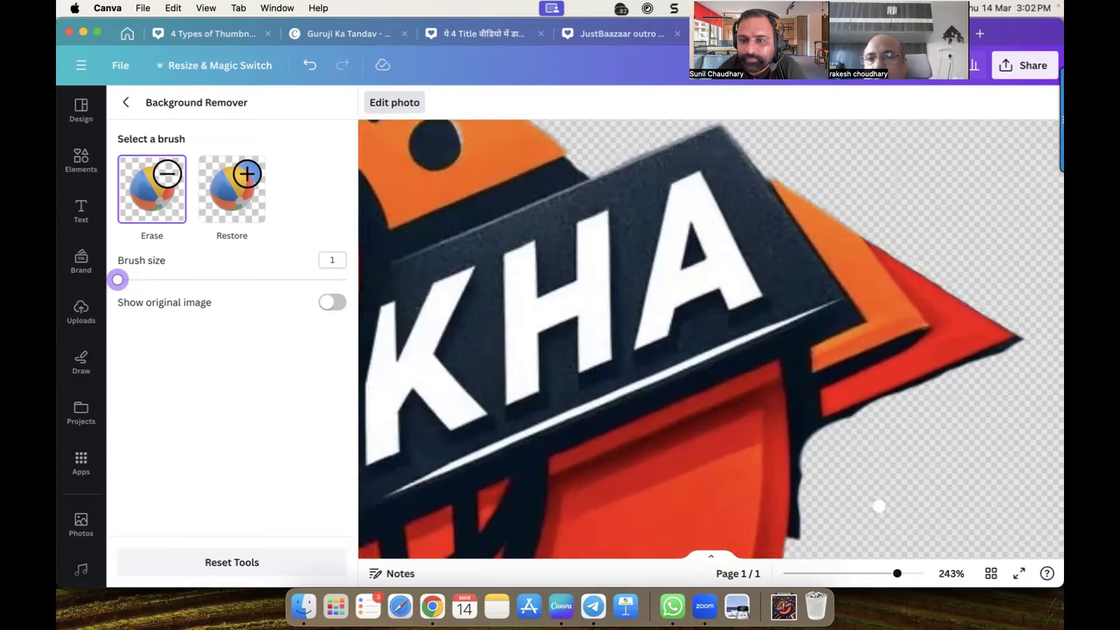
scroll(894, 534, up, 4)
scroll(895, 535, up, 5)
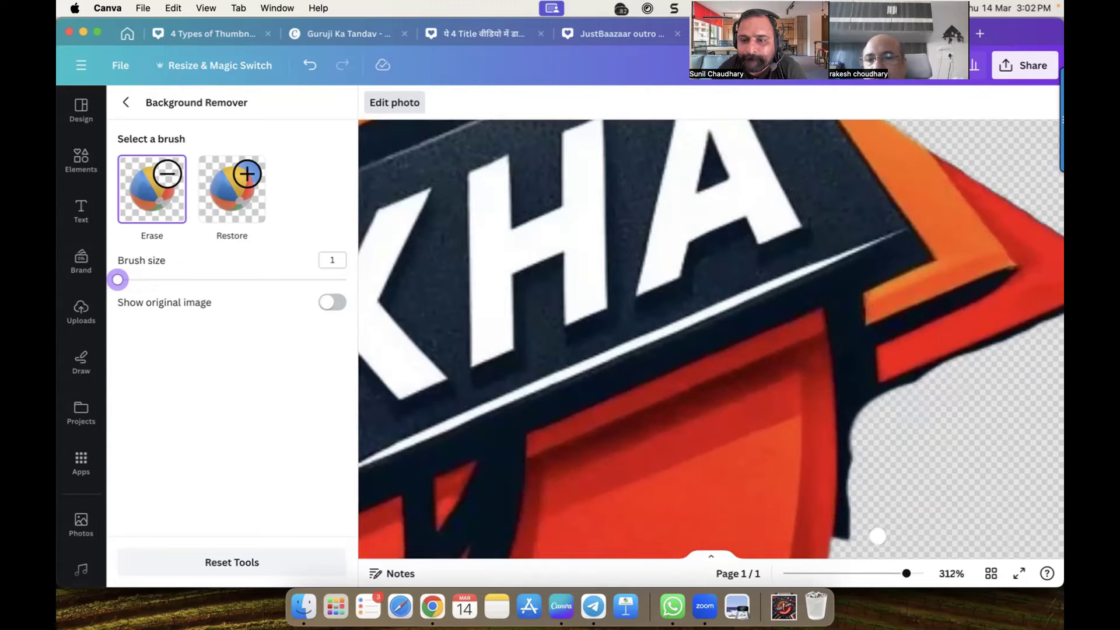
mouse_move(841, 538)
mouse_down()
mouse_move(821, 541)
mouse_move(834, 507)
mouse_up()
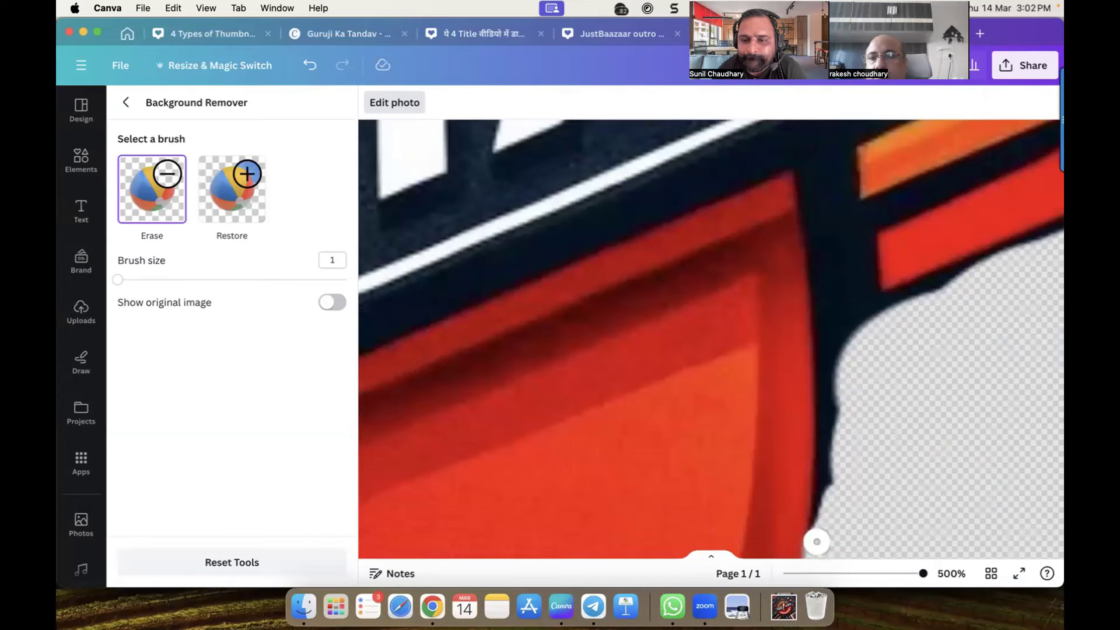
drag(828, 453, 830, 382)
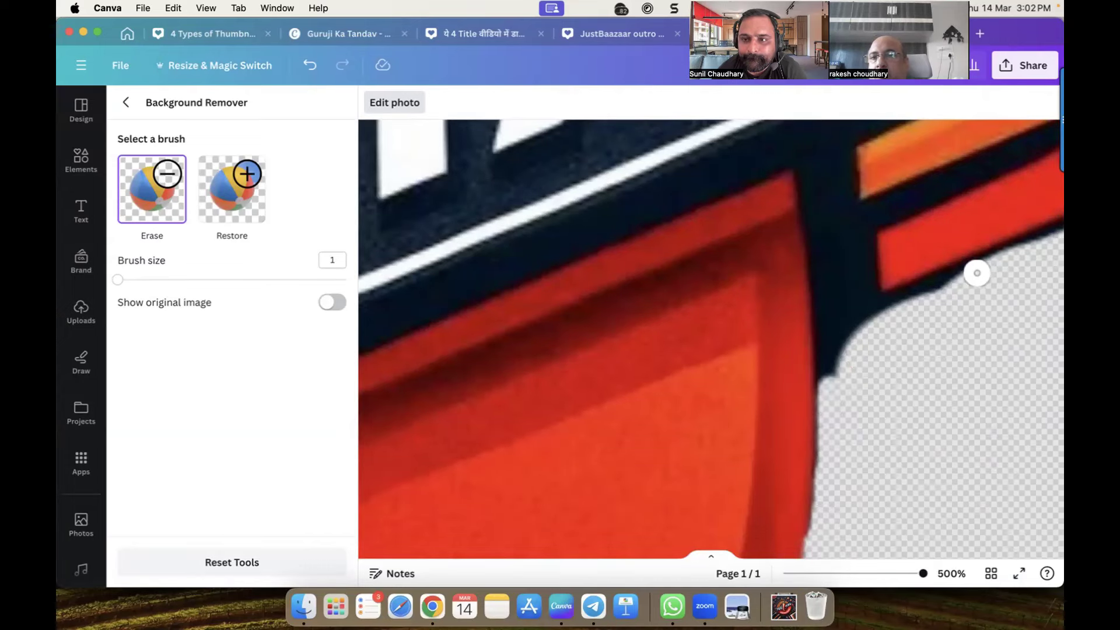
drag(926, 291, 851, 312)
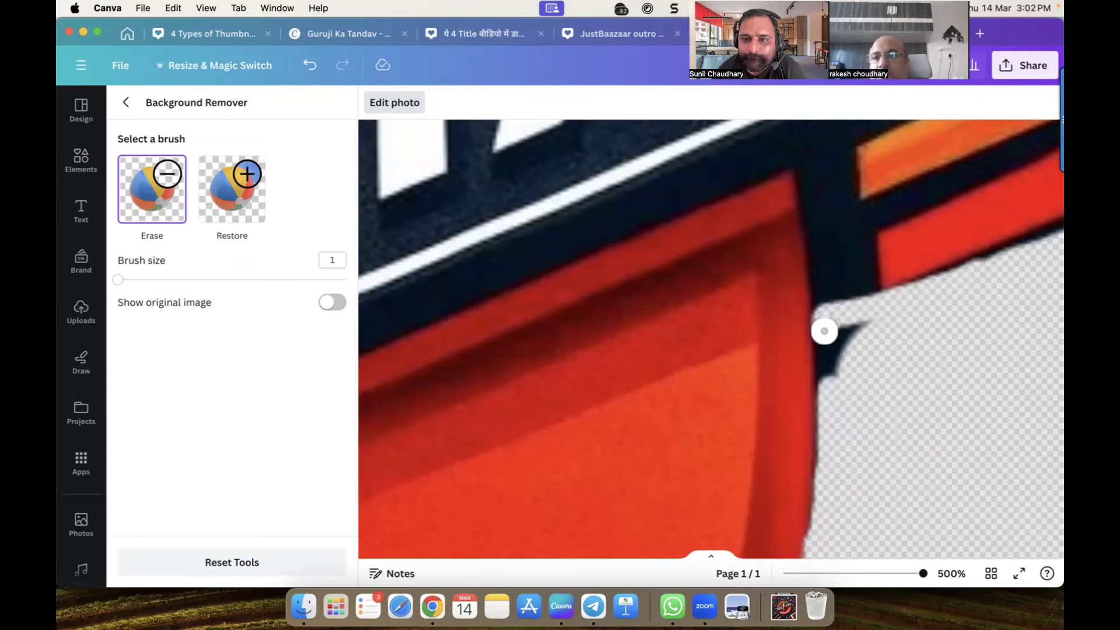
Erase the leftover dark triangle and edge pixels beside the red edge, keeping Erase active.
drag(825, 360, 829, 396)
drag(828, 433, 826, 466)
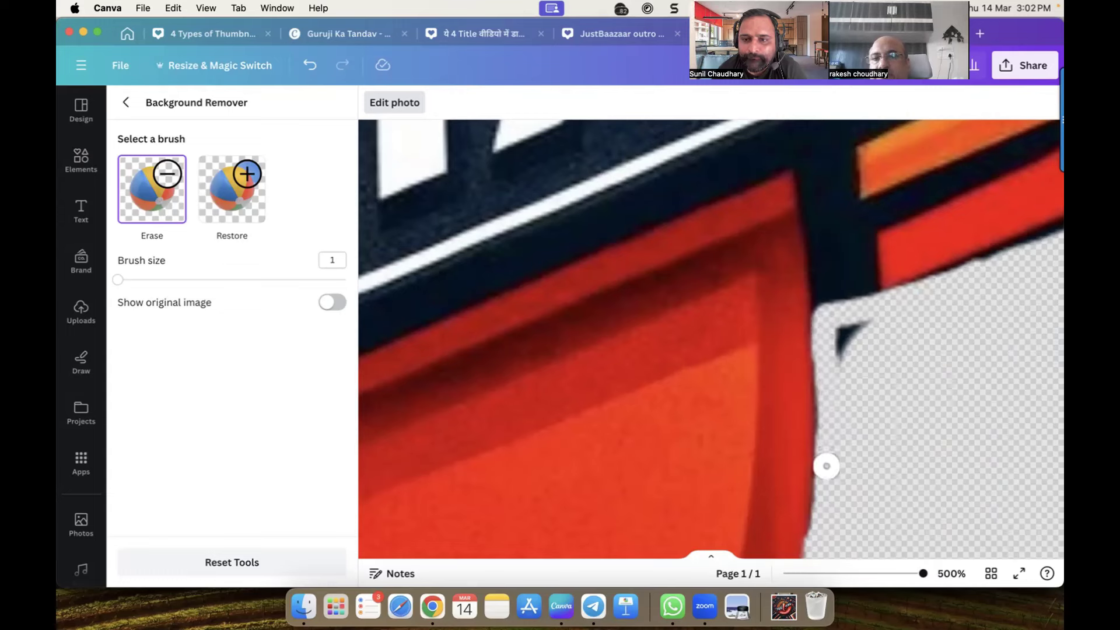
mouse_move(829, 414)
mouse_down()
mouse_move(847, 323)
mouse_move(848, 349)
mouse_move(892, 316)
mouse_move(819, 432)
mouse_move(820, 488)
mouse_up()
click(215, 196)
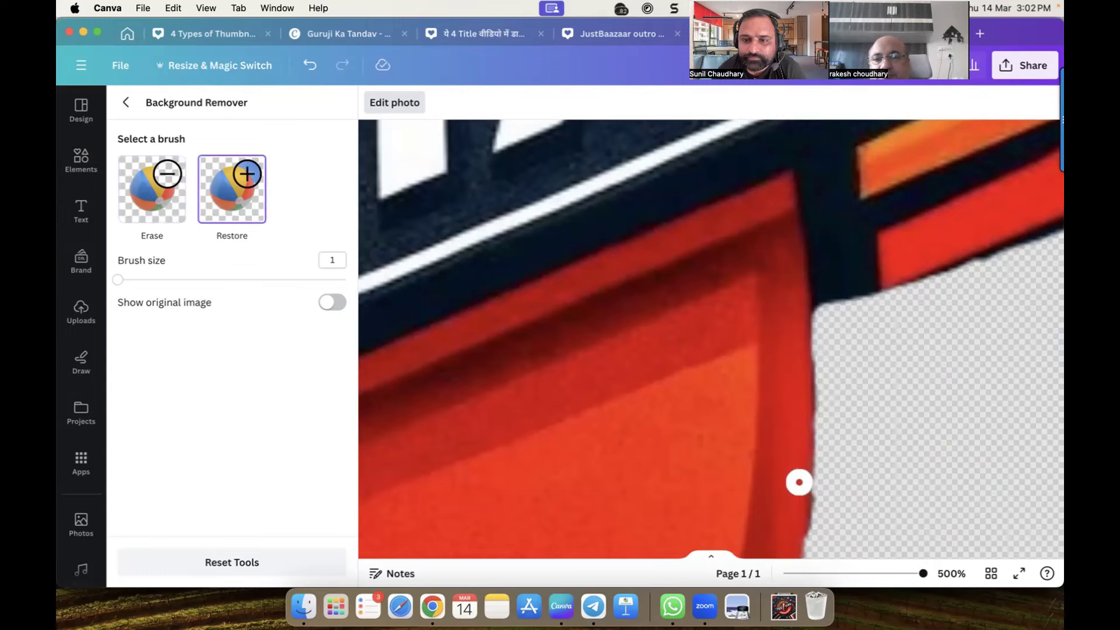
click(175, 202)
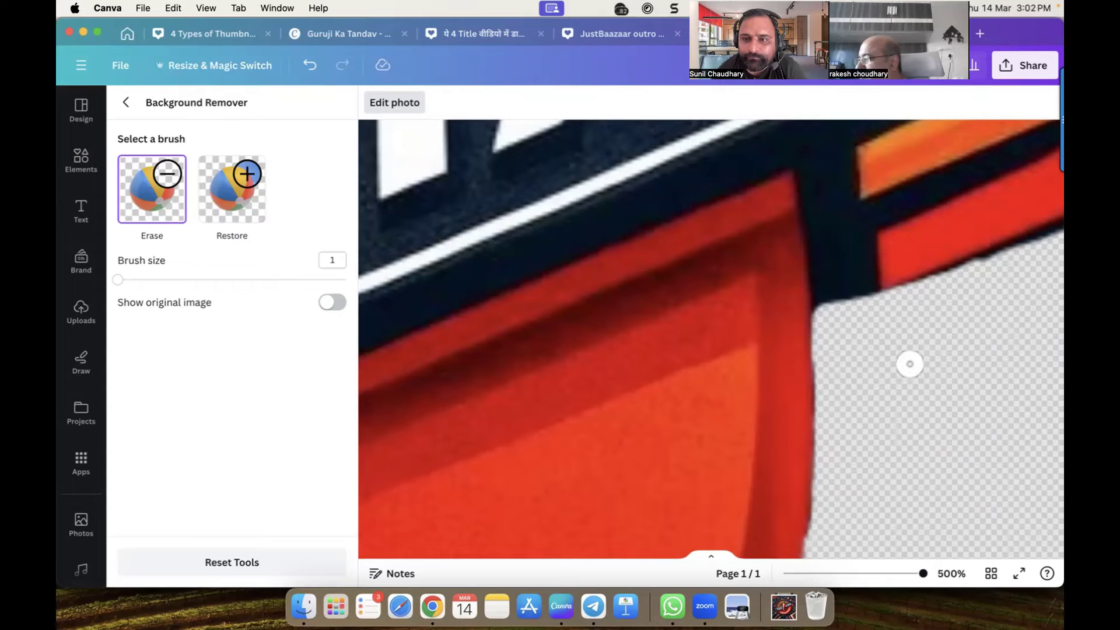
scroll(980, 301, down, 10)
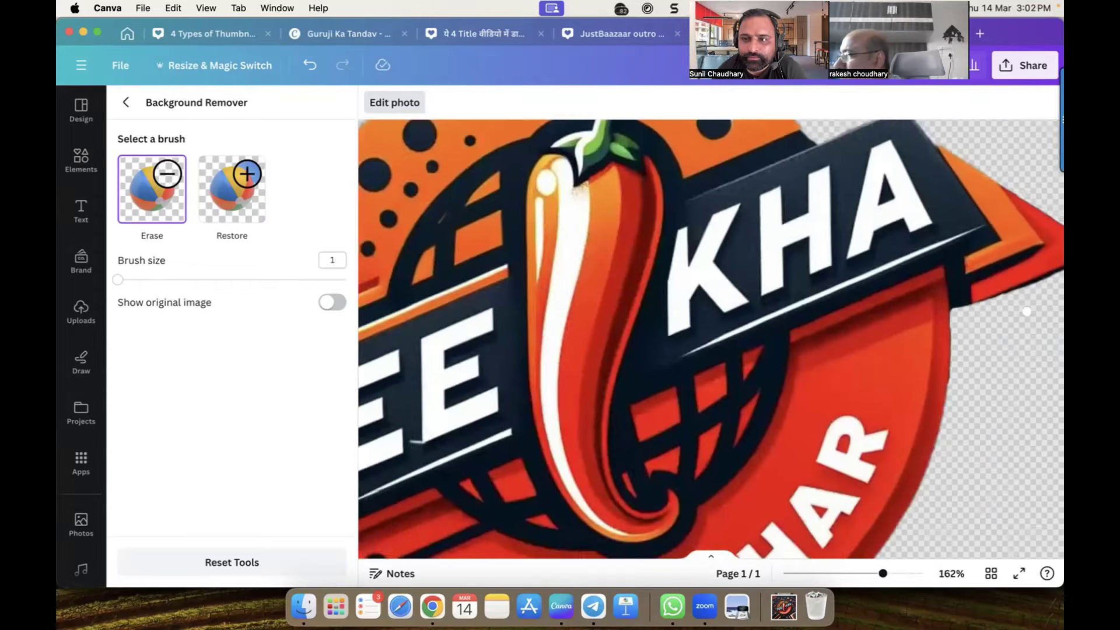
Erase the dark fringe under the red arrow tip, select Restore, and zoom out to 58%.
scroll(988, 295, up, 5)
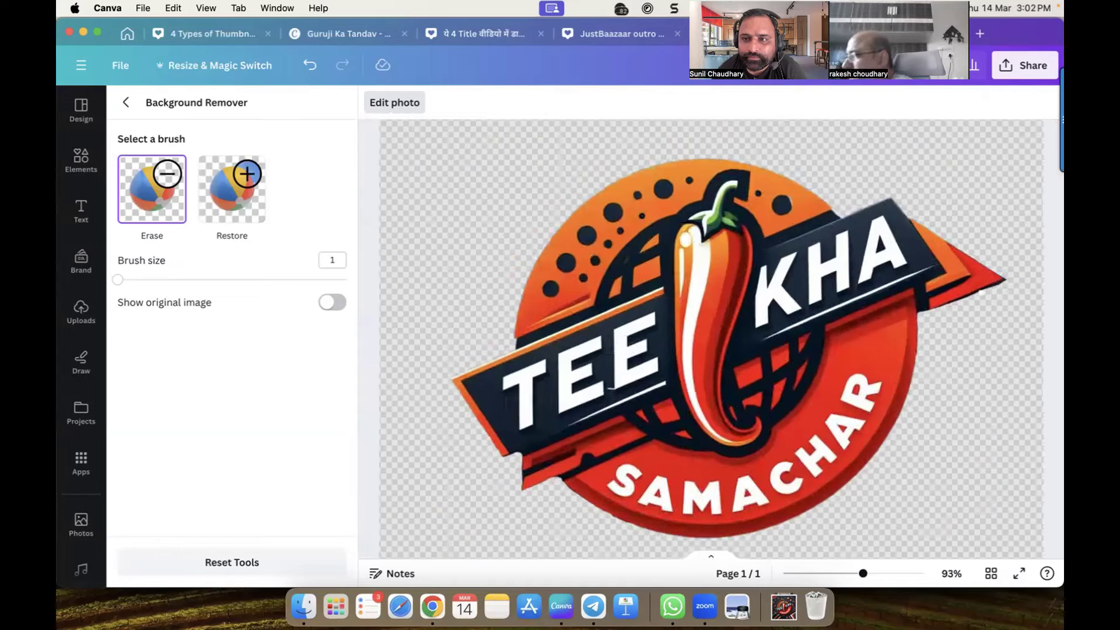
scroll(999, 285, up, 2)
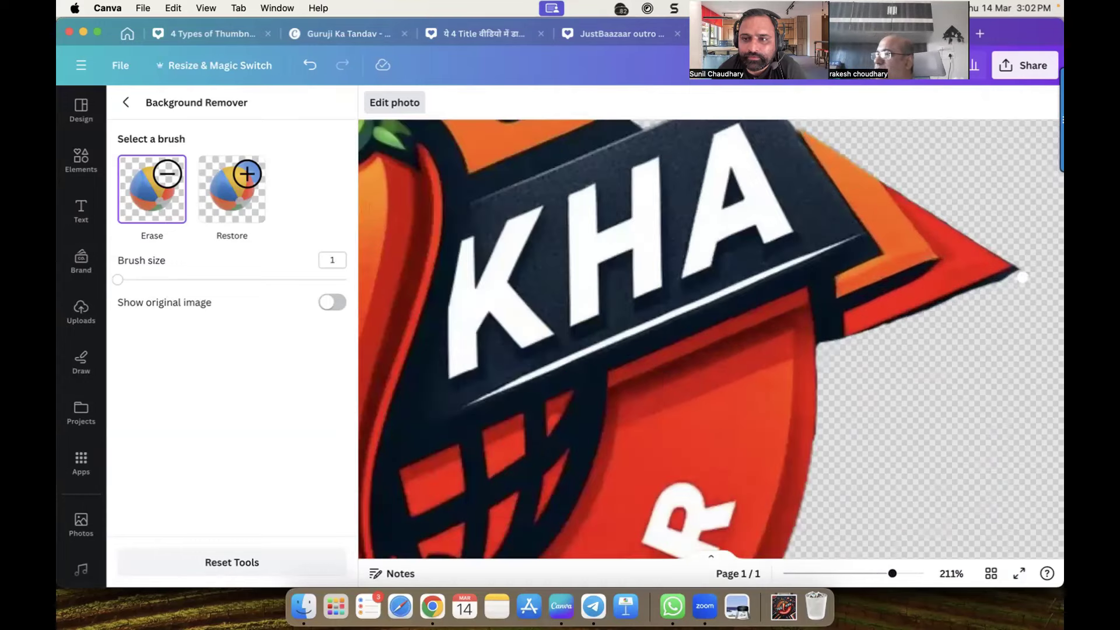
scroll(1020, 287, up, 6)
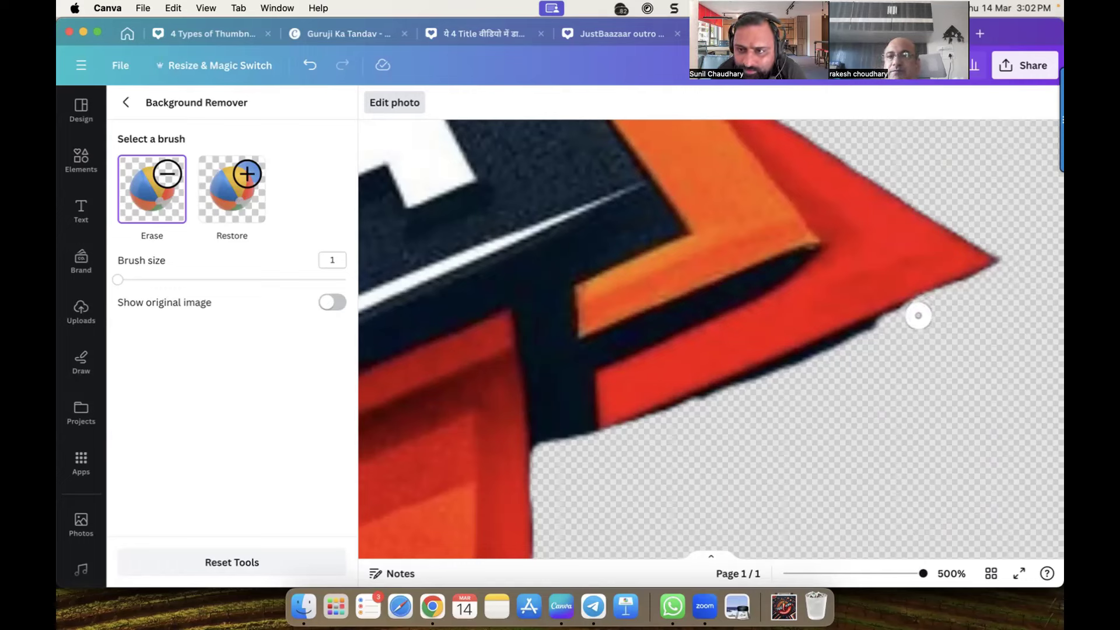
mouse_move(891, 322)
mouse_down()
mouse_move(733, 383)
mouse_move(606, 456)
mouse_up()
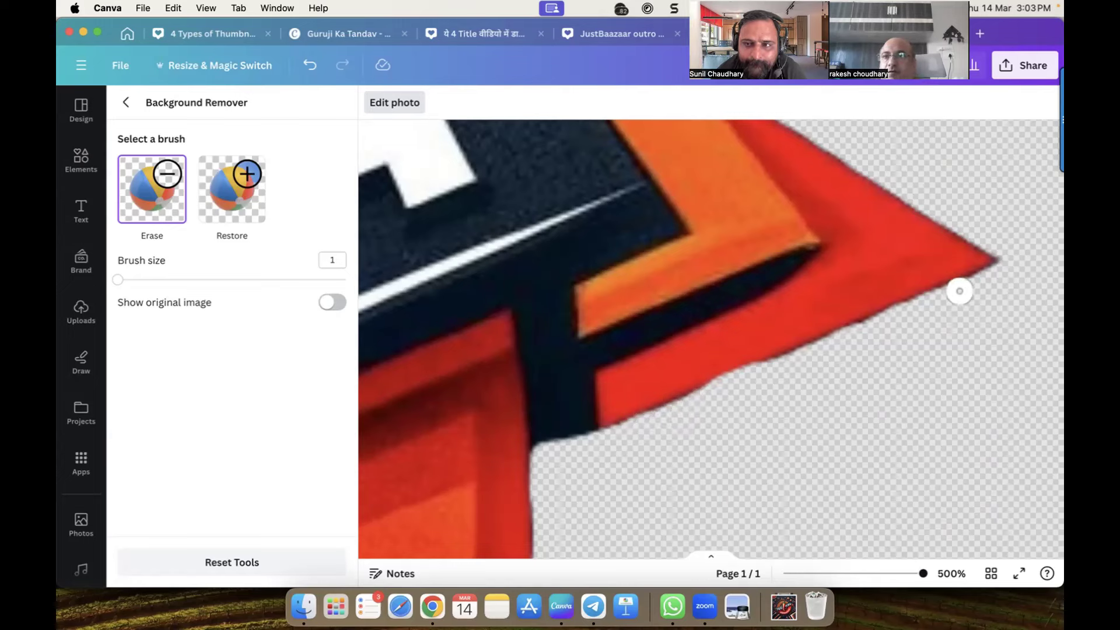
click(214, 205)
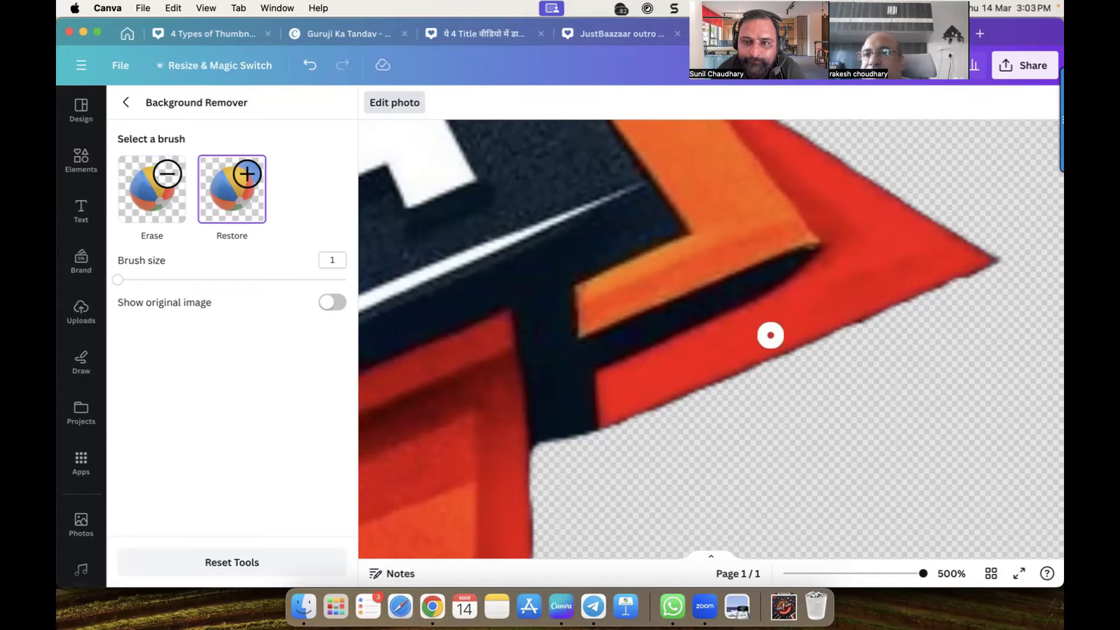
drag(919, 574, 844, 591)
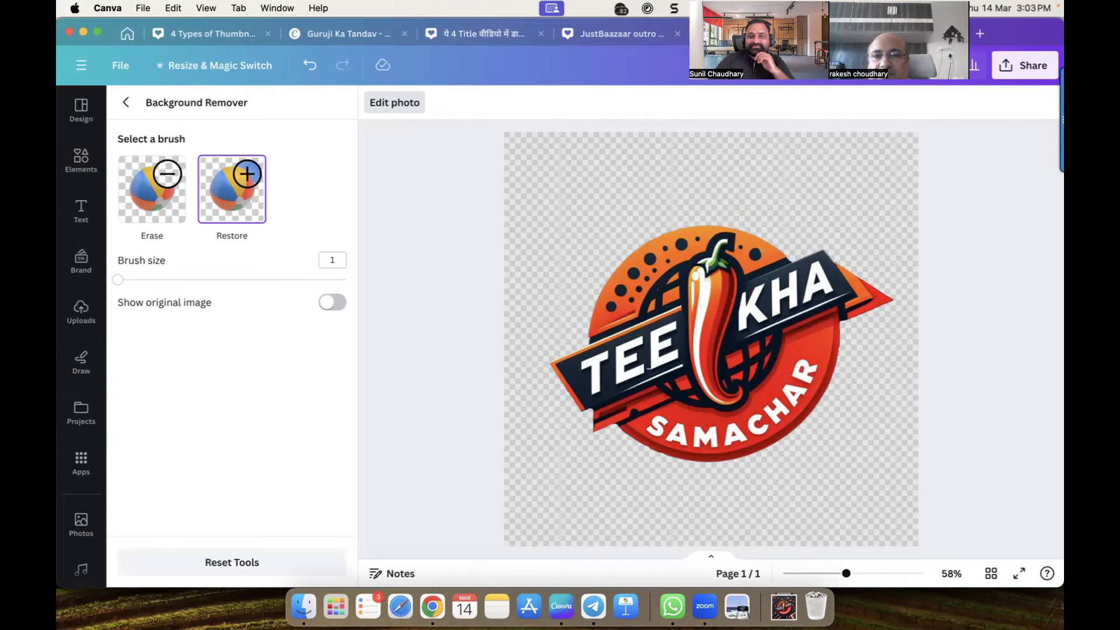
Finish background removal, close photo editing, and reselect the logo on the page.
click(126, 103)
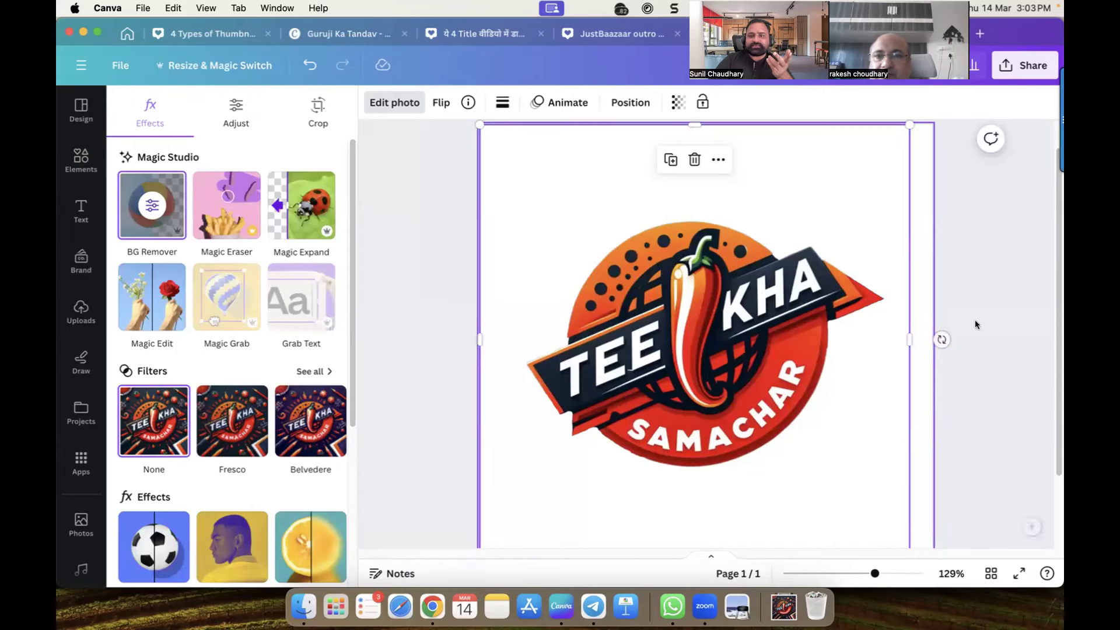
click(734, 136)
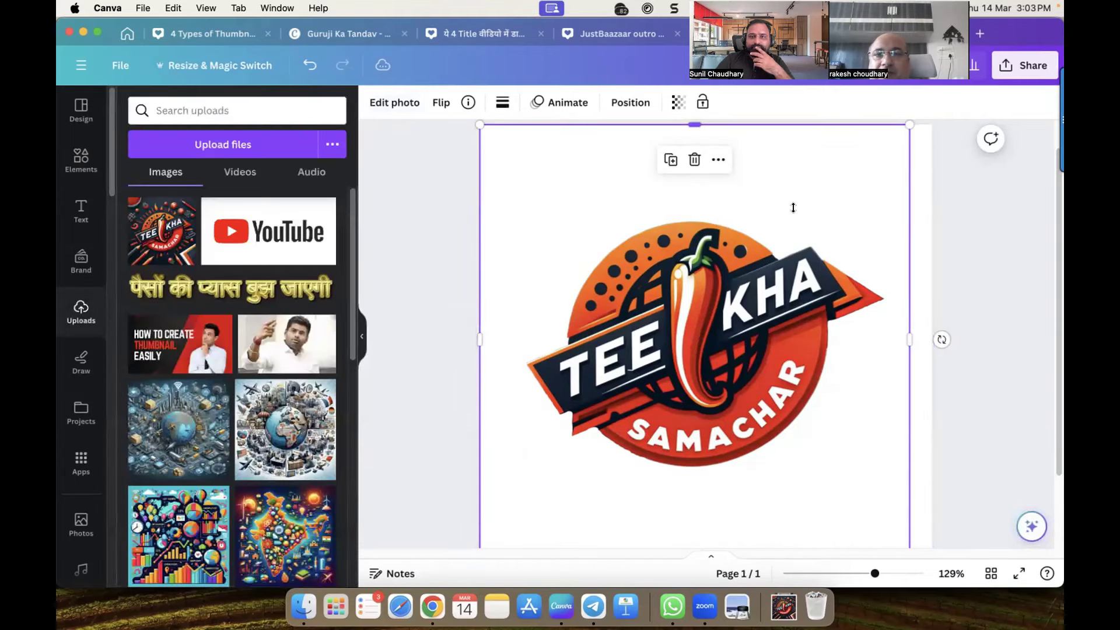
click(772, 167)
click(723, 205)
Crop the empty space off the logo's top, right, left and bottom.
drag(692, 188, 695, 214)
drag(909, 381, 887, 385)
drag(479, 384, 524, 386)
scroll(730, 396, down, 3)
drag(706, 471, 715, 390)
scroll(880, 427, up, 3)
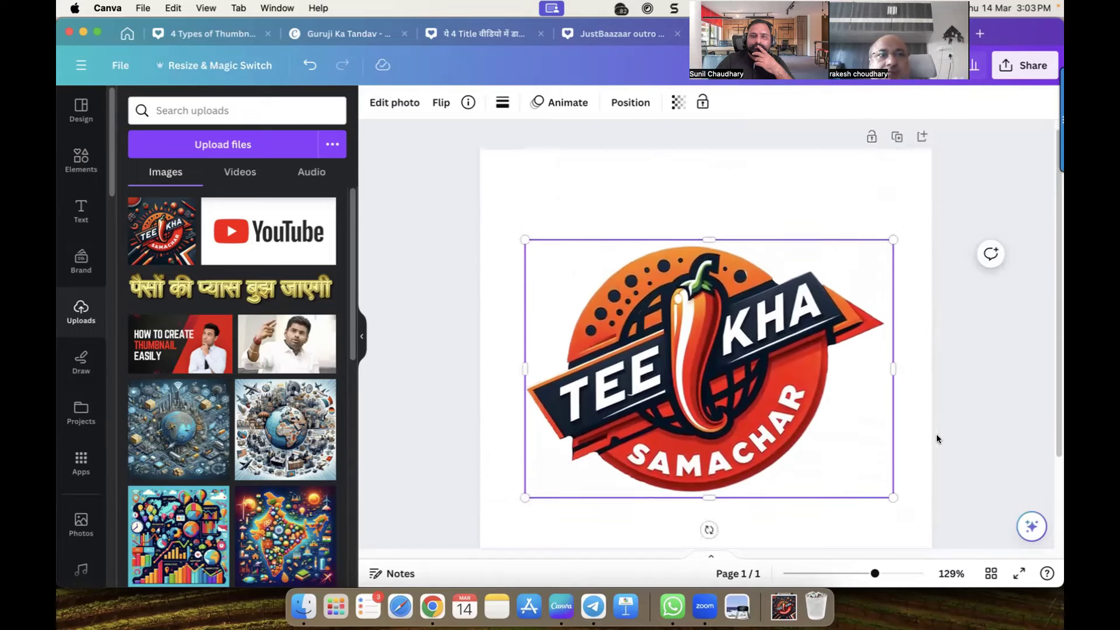
Reposition the logo and resize it to about 415×291 so it spans the page width.
drag(881, 346, 862, 334)
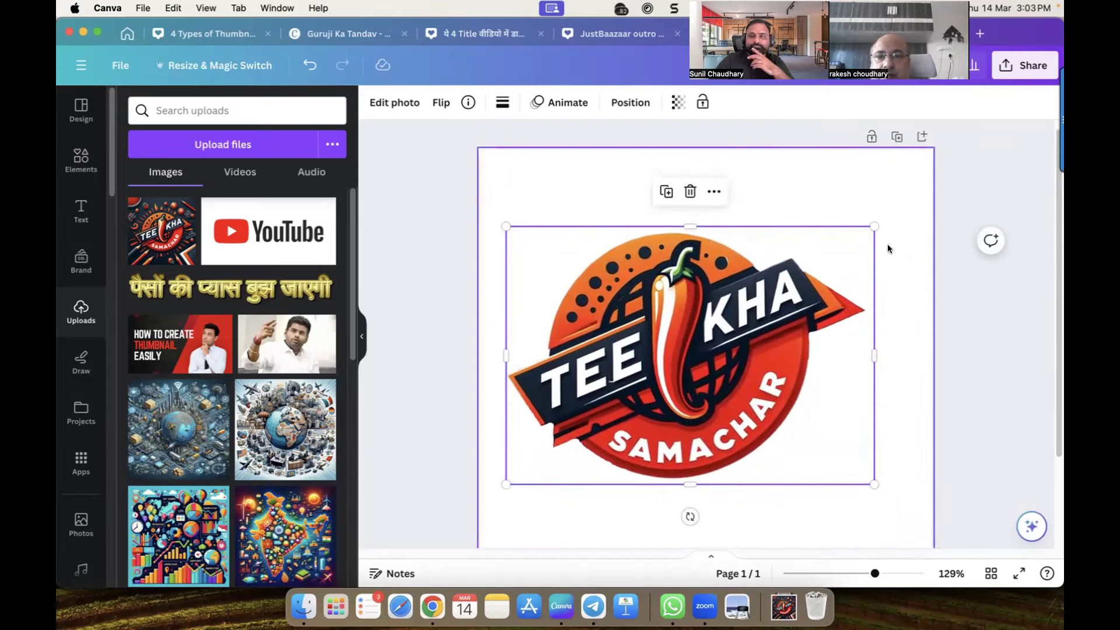
drag(873, 226, 849, 242)
drag(713, 347, 689, 254)
drag(821, 390, 932, 467)
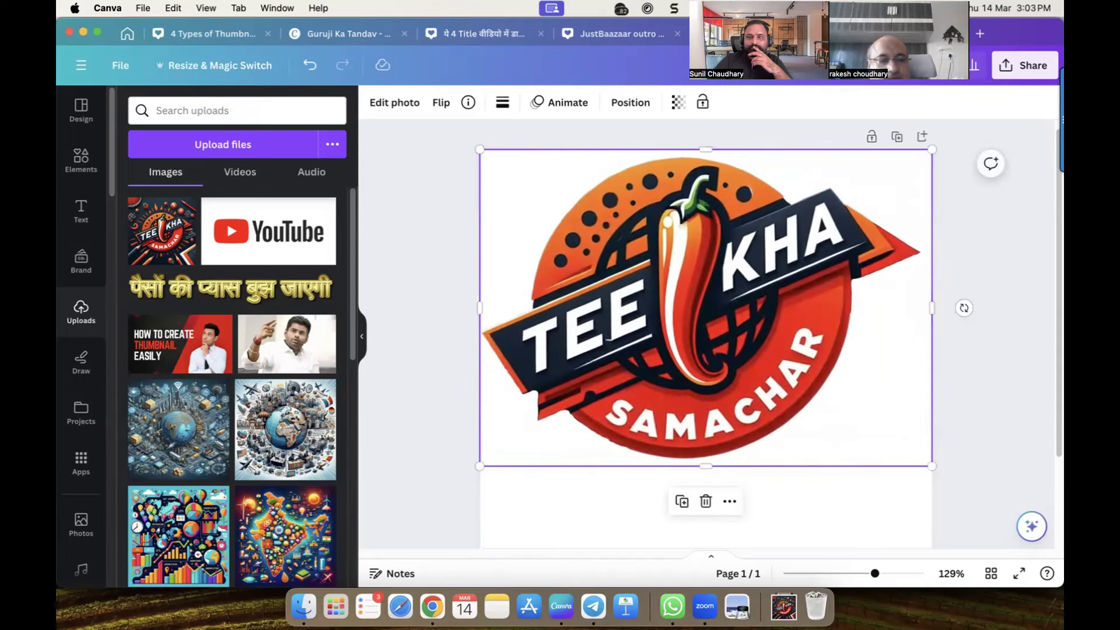
Download the design as a transparent-background PNG, saving Untitled design.png in the temporary folder.
click(1024, 65)
click(846, 419)
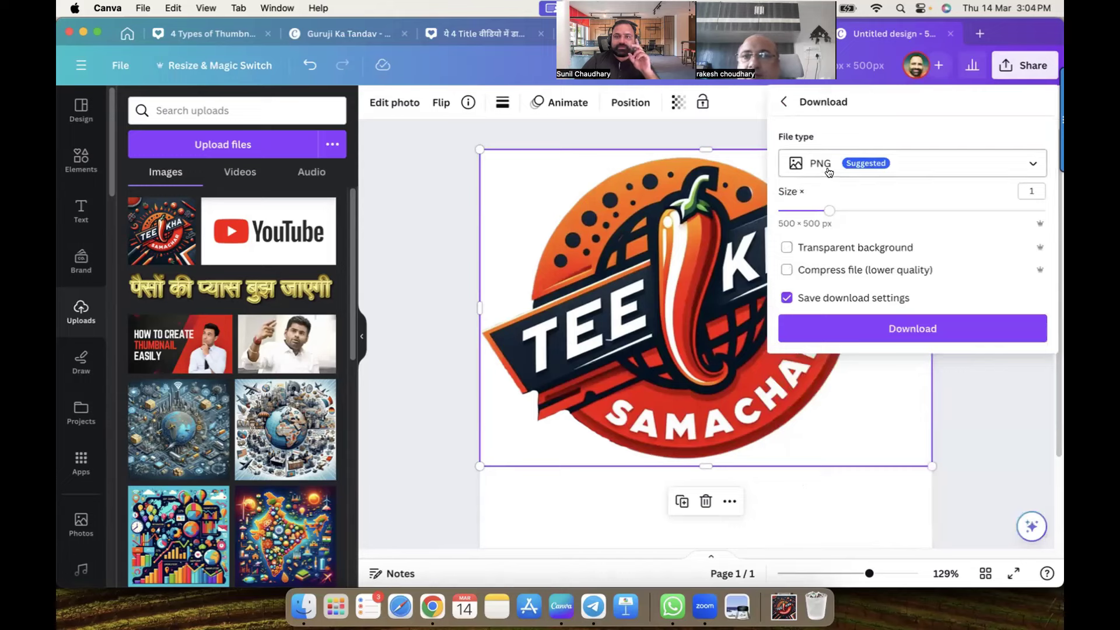
click(793, 247)
click(866, 323)
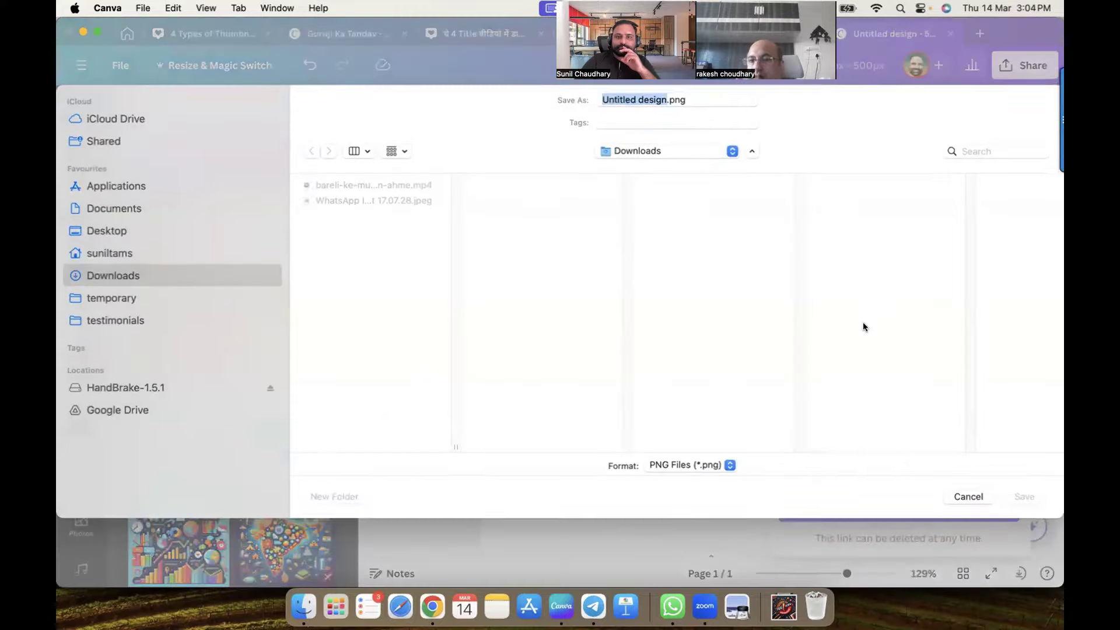
click(126, 298)
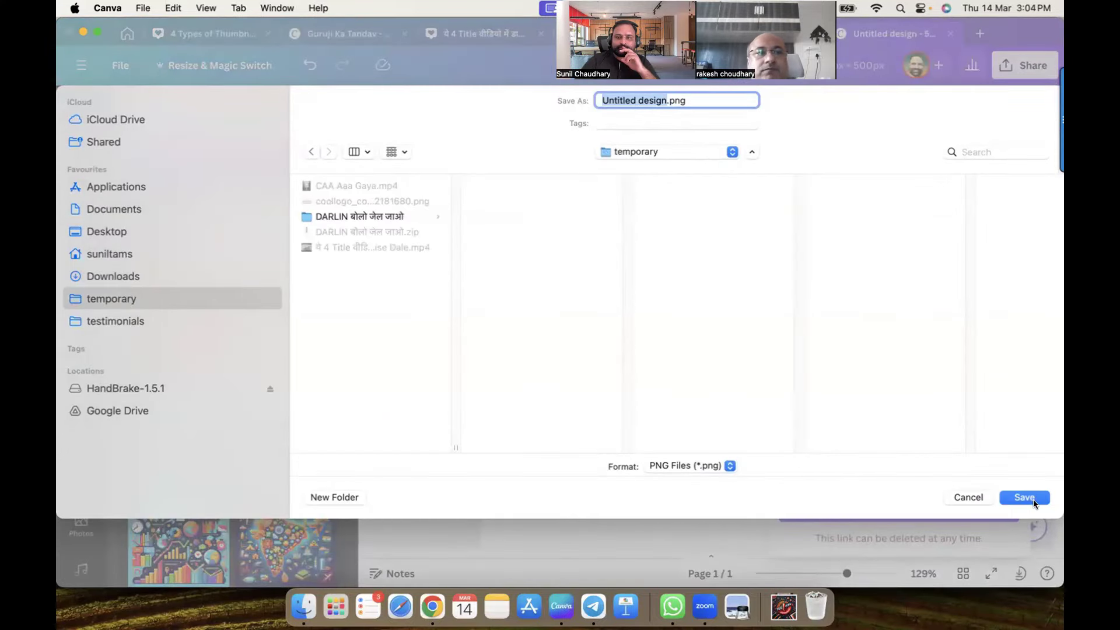
click(1025, 497)
Finish saving the download and add a blank second page to the design.
click(432, 398)
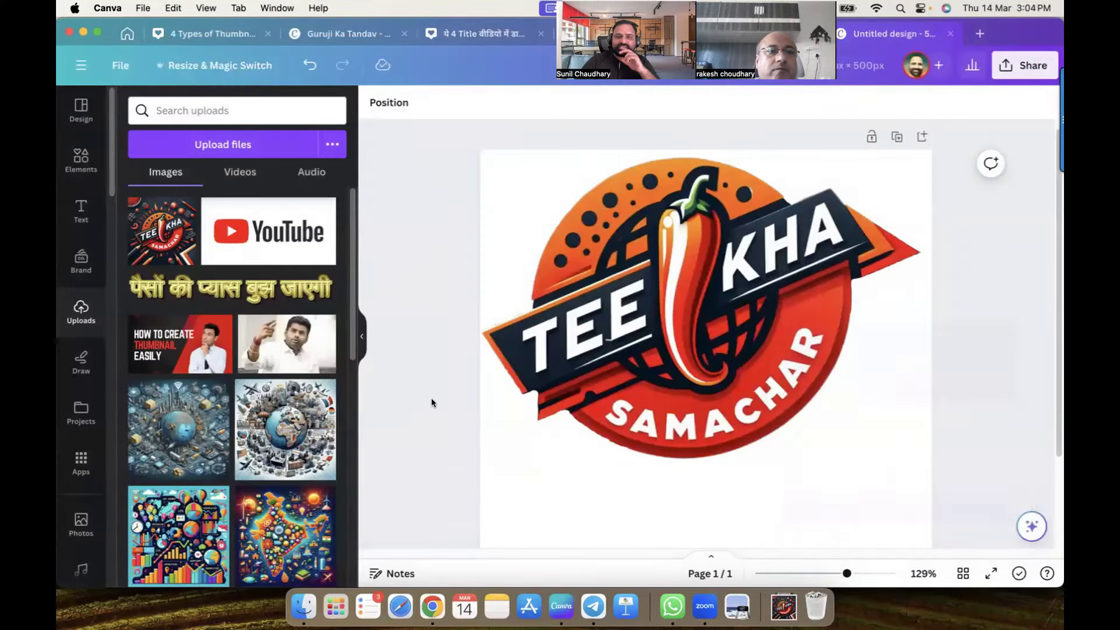
scroll(675, 505, down, 3)
click(676, 521)
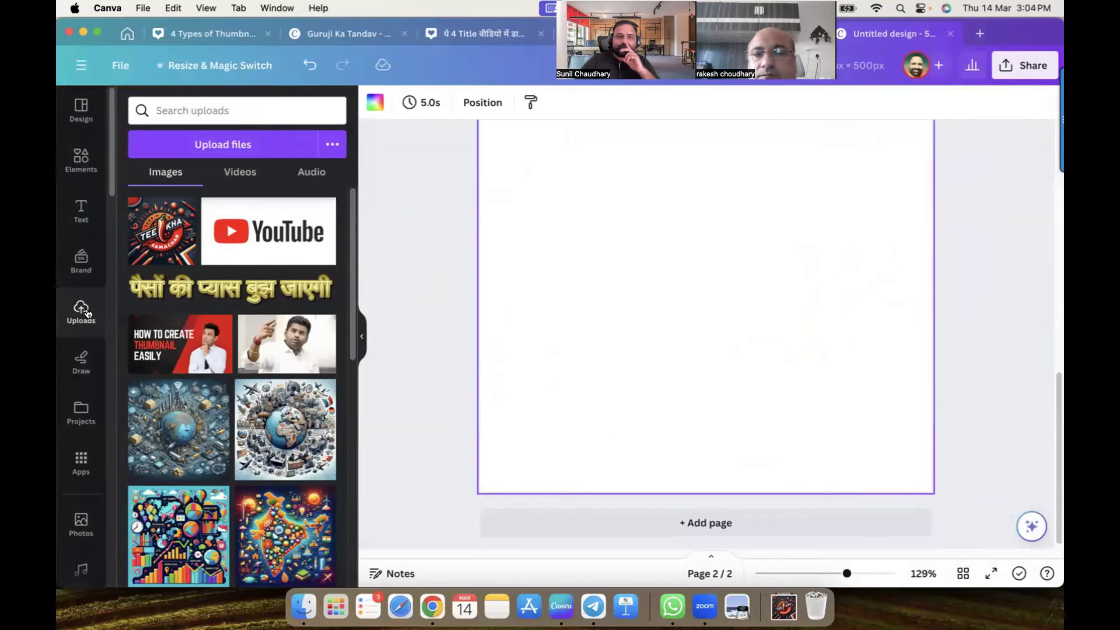
Upload Untitled design.png and place the logo onto page 2.
click(182, 145)
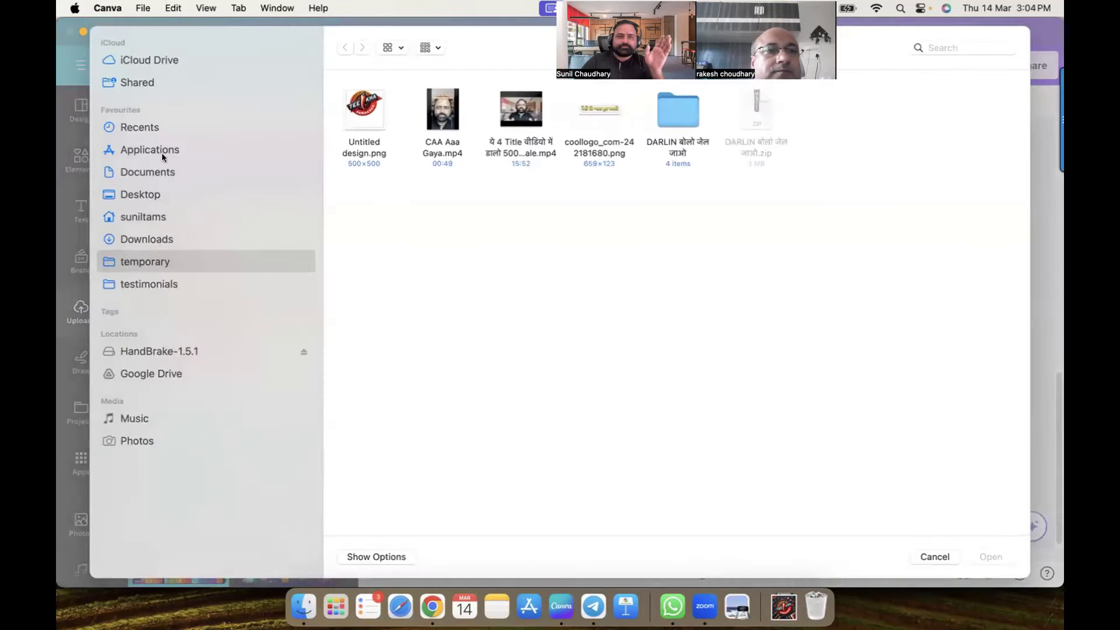
click(366, 118)
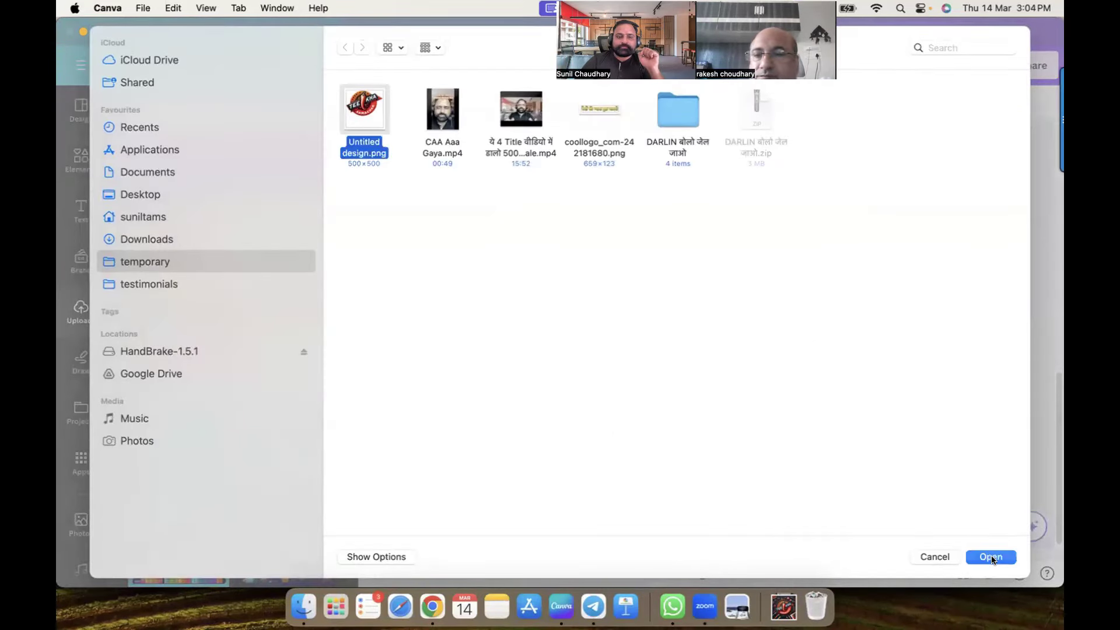
click(990, 557)
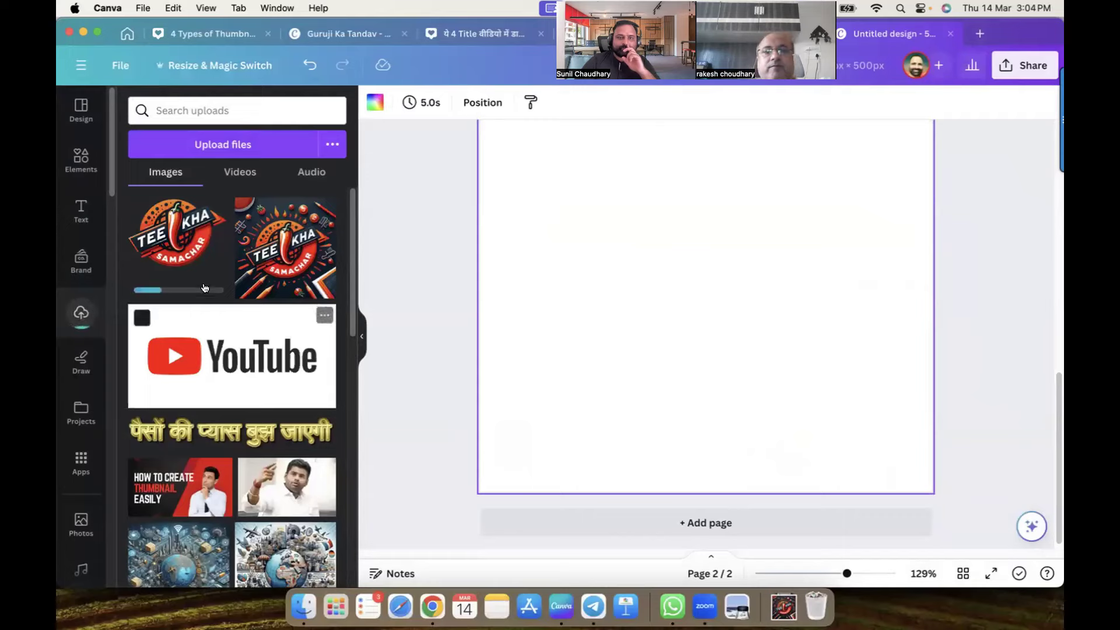
drag(705, 474, 717, 396)
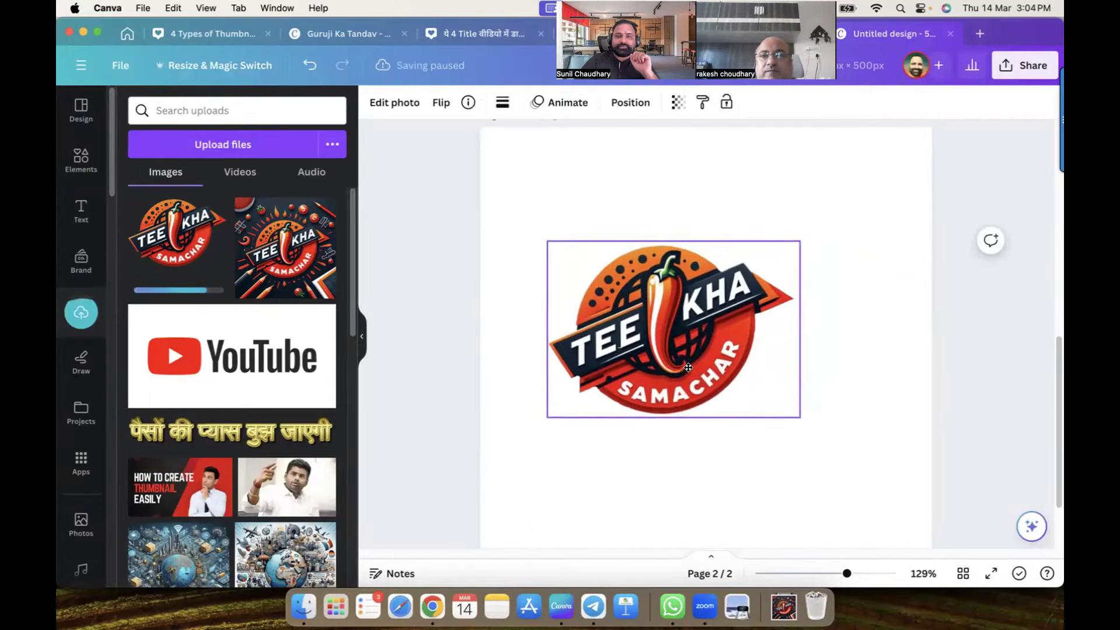
Give the page-2 logo an Outline shadow of size 32 and enlarge it nearly to full page width.
click(384, 102)
scroll(251, 350, down, 4)
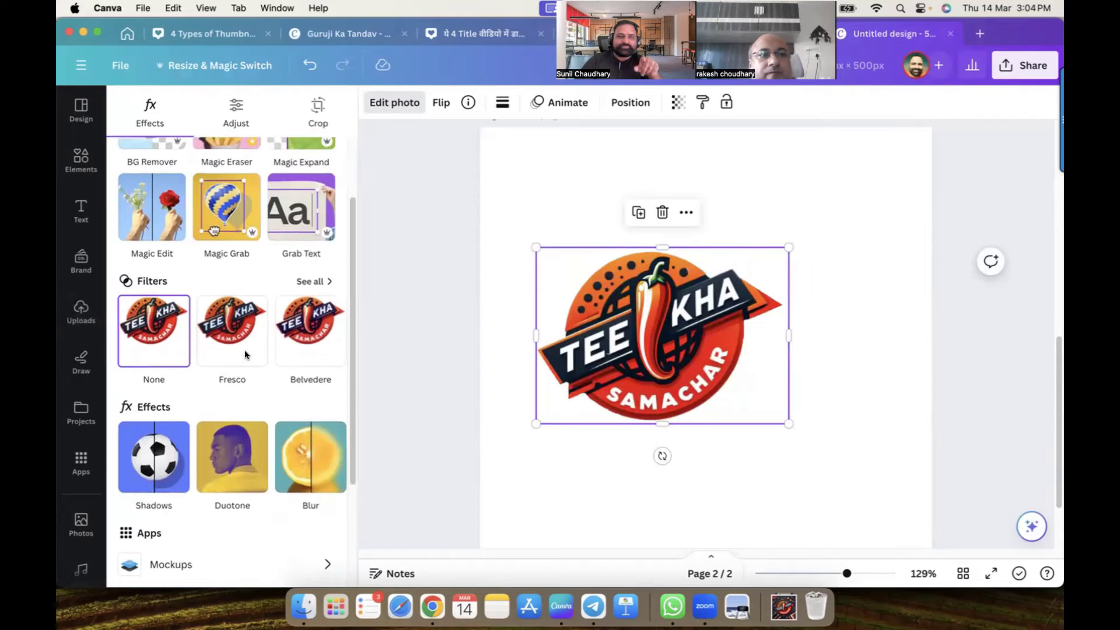
scroll(244, 350, down, 3)
click(158, 309)
click(305, 265)
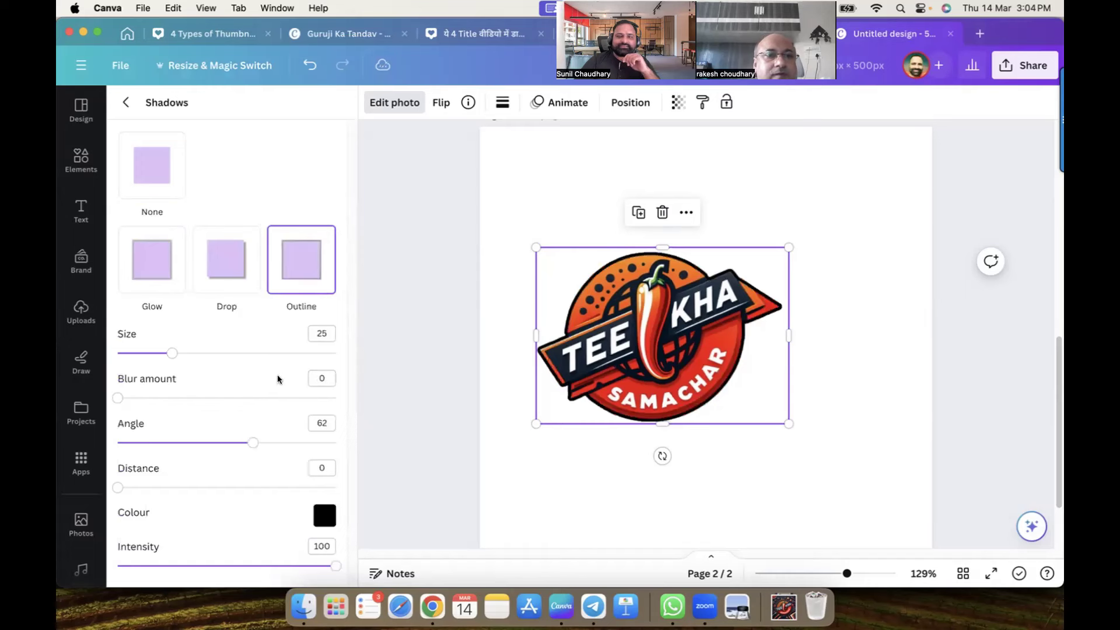
drag(171, 353, 382, 390)
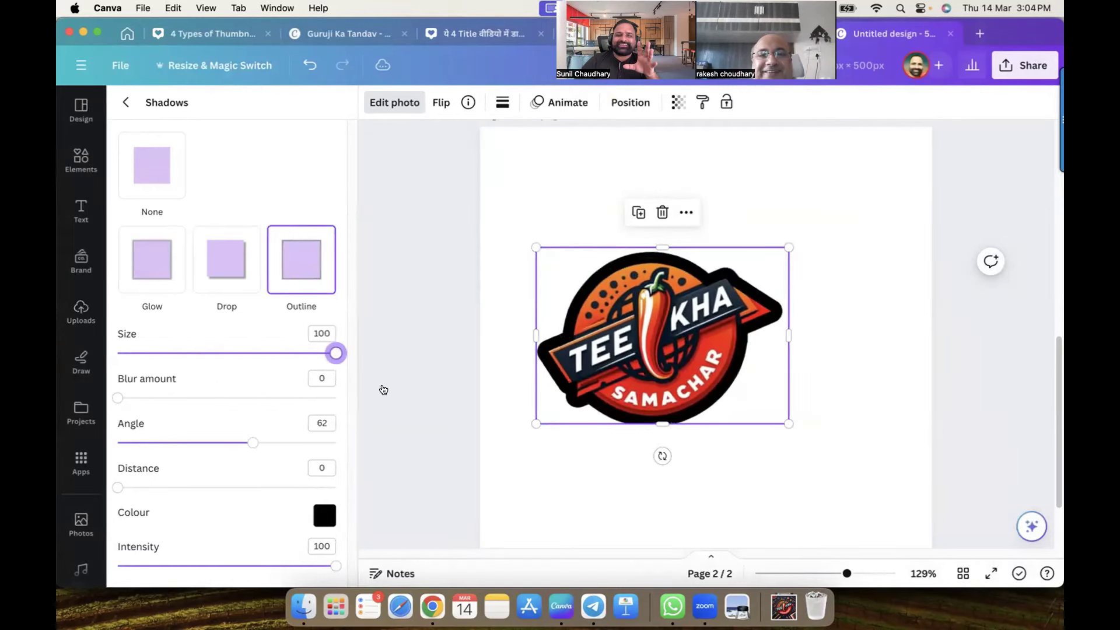
drag(383, 389, 187, 381)
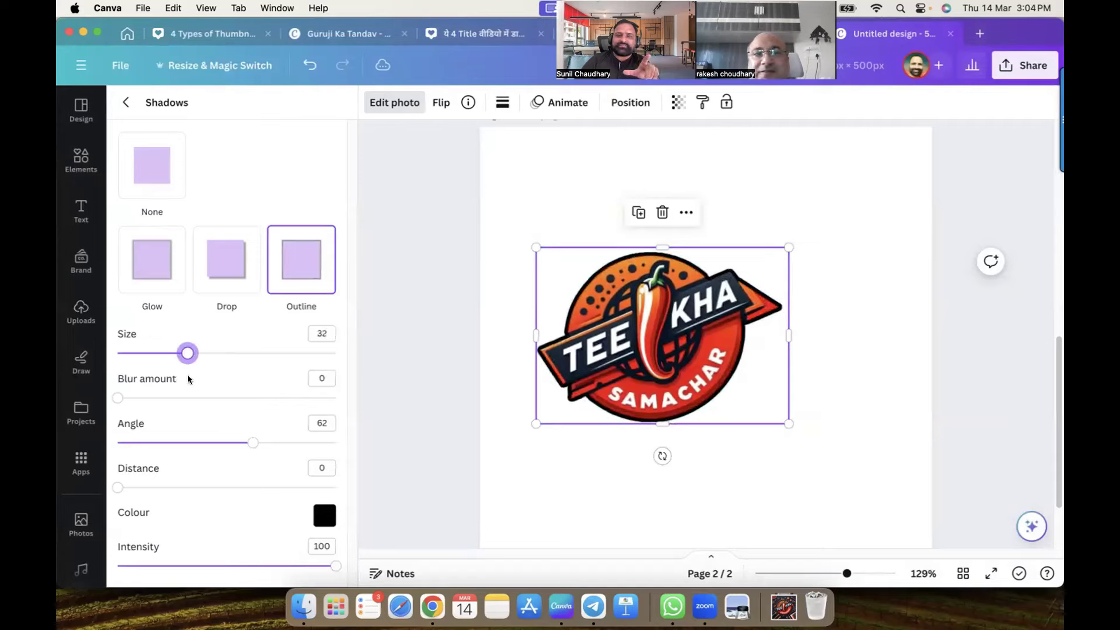
drag(788, 424, 925, 544)
drag(533, 246, 479, 209)
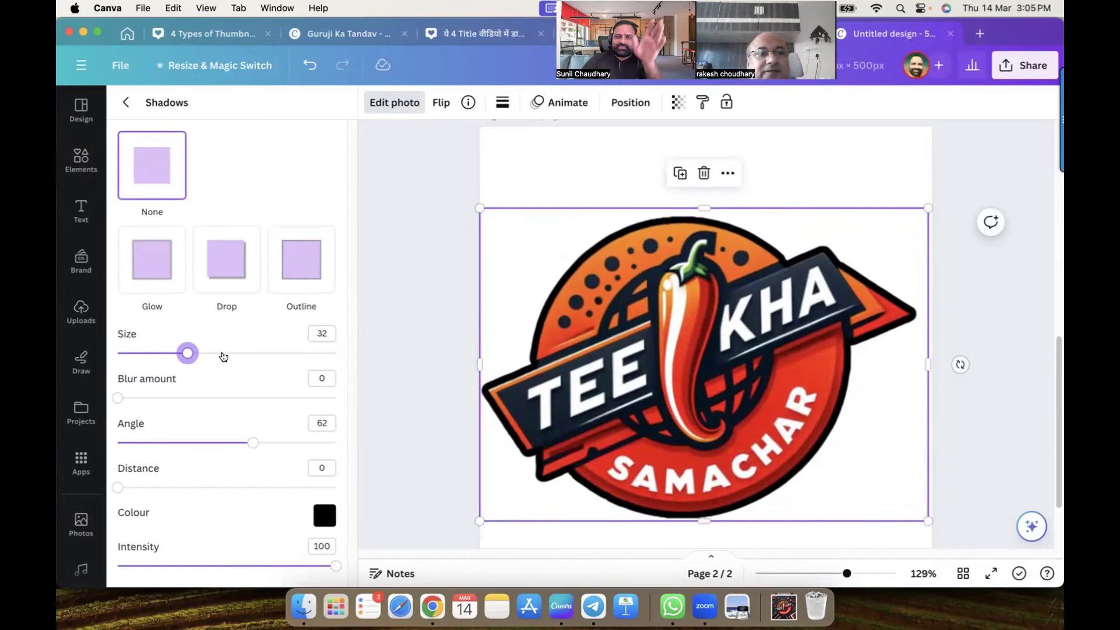
Reset the outline shadow size to 0, then settle it at about 18.
drag(188, 352, 448, 377)
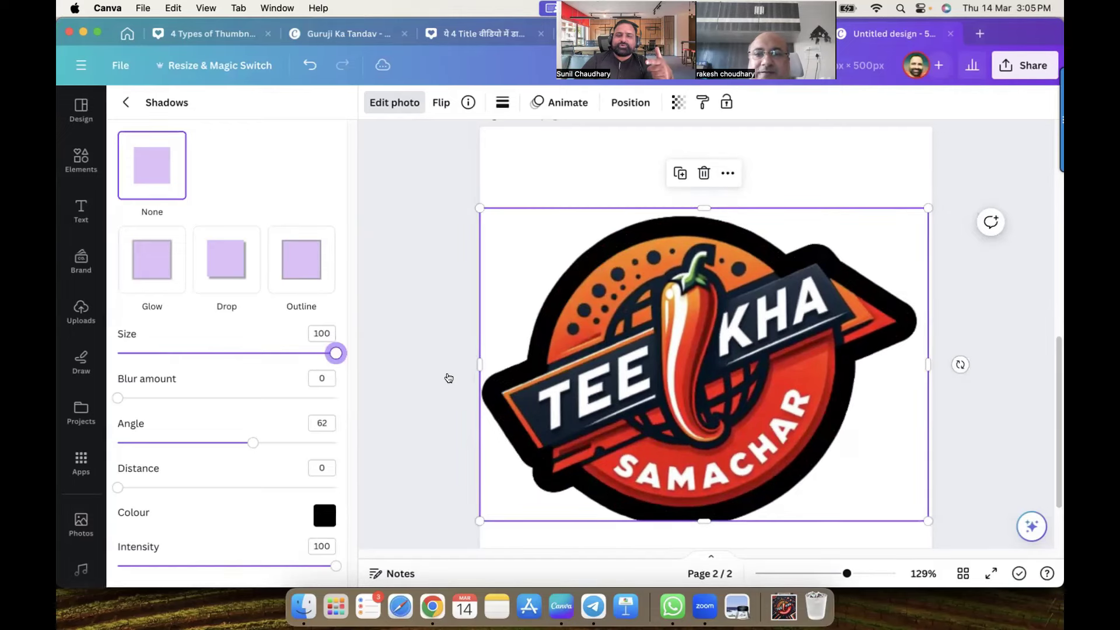
drag(335, 352, 156, 404)
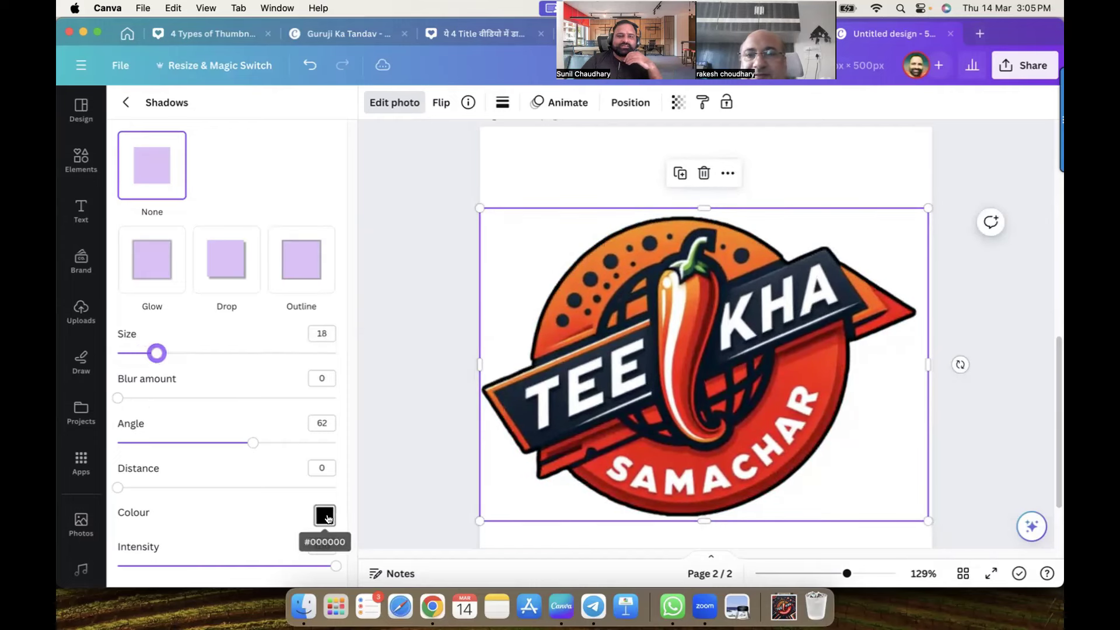
Try red, yellow and blue shadow colours, return to black #000000, and set size 100.
click(324, 513)
drag(328, 428, 591, 348)
click(360, 449)
drag(517, 366, 498, 365)
click(448, 449)
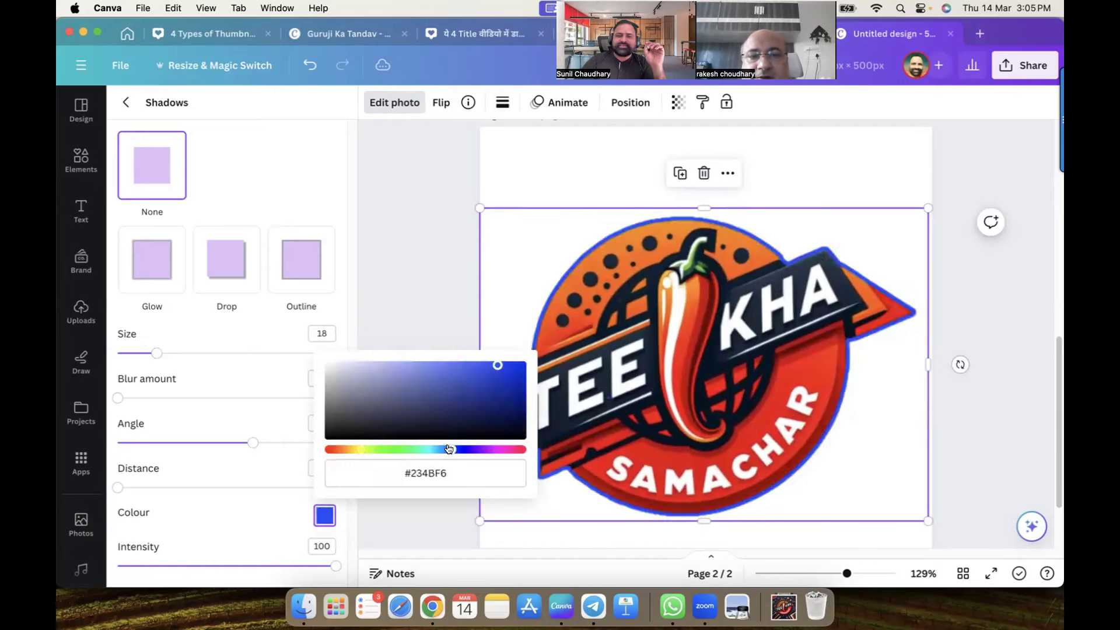
drag(495, 363, 289, 455)
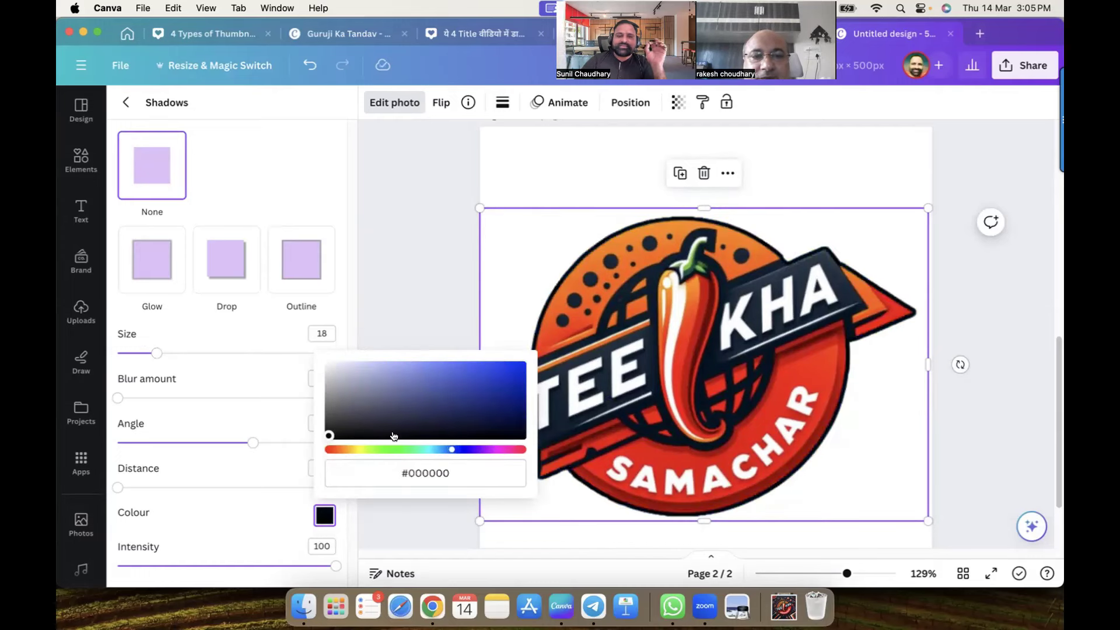
drag(161, 356, 401, 384)
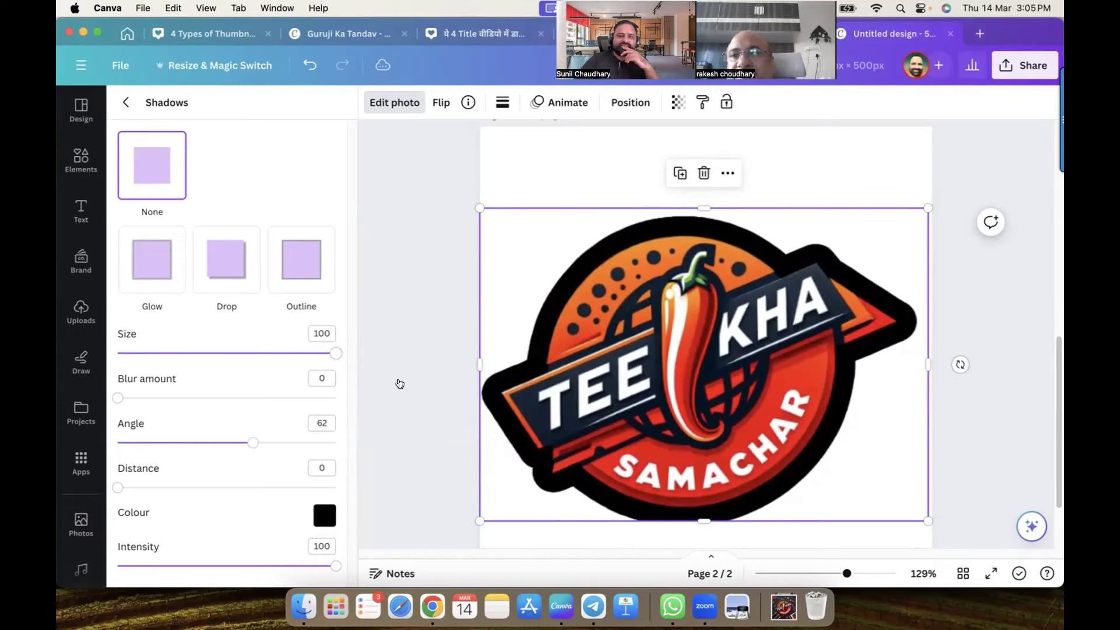
Compare shadow sizes, fix the black outline shadow at 36, and deselect the logo.
drag(399, 383, 431, 422)
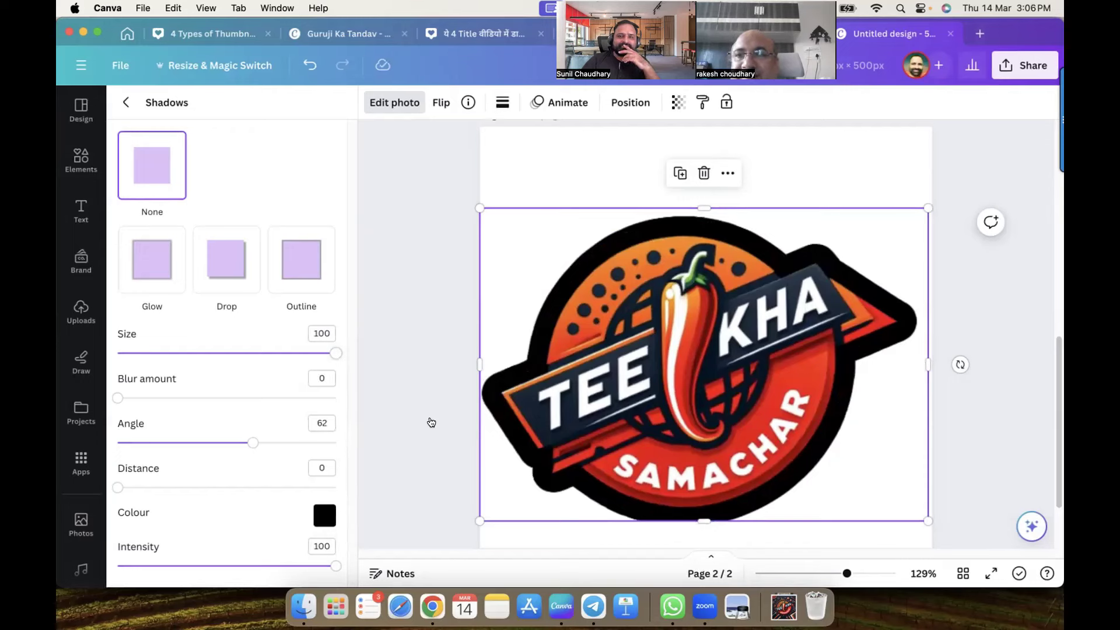
drag(428, 421, 191, 414)
drag(177, 417, 193, 414)
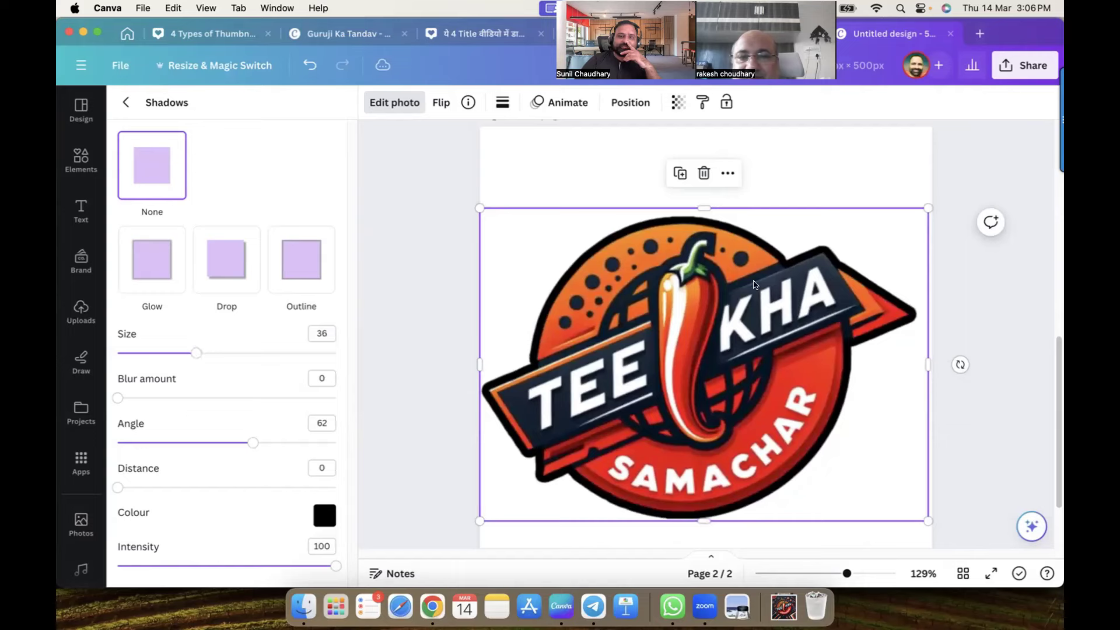
click(820, 177)
scroll(915, 407, down, 2)
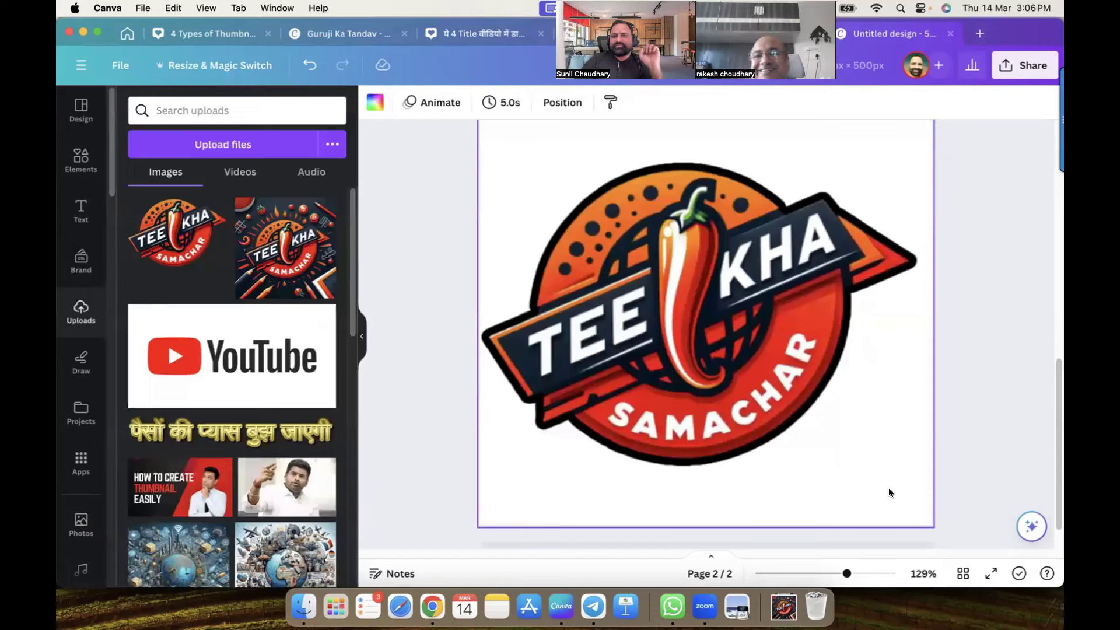
Fine-tune the logo's size and align it with the page's left edge.
click(901, 459)
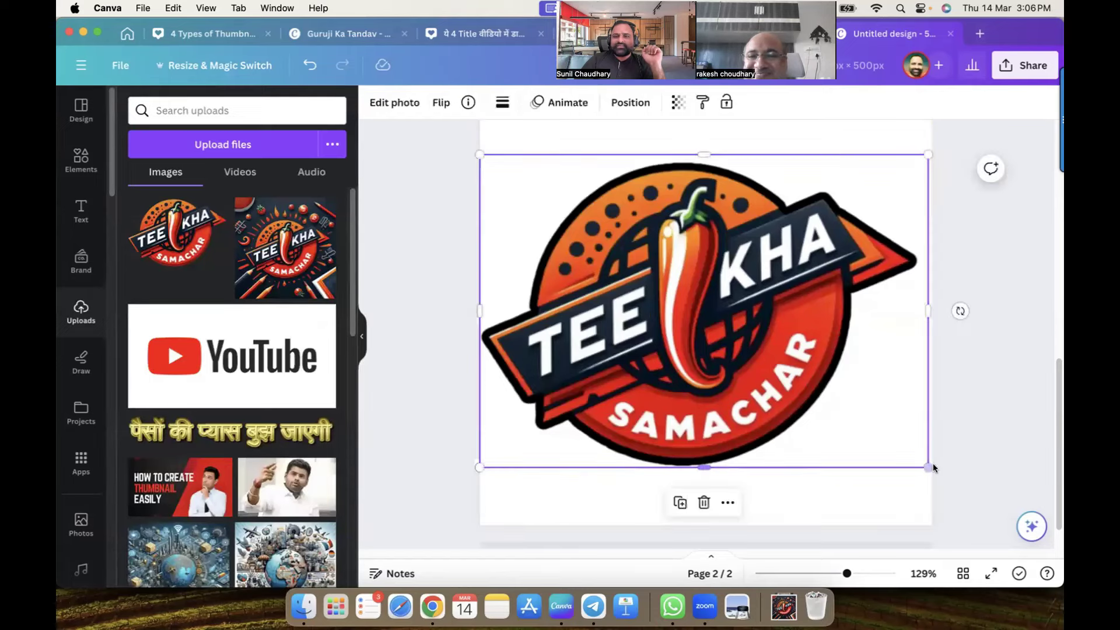
mouse_move(908, 451)
mouse_down()
mouse_move(857, 417)
mouse_move(912, 455)
mouse_up()
click(822, 509)
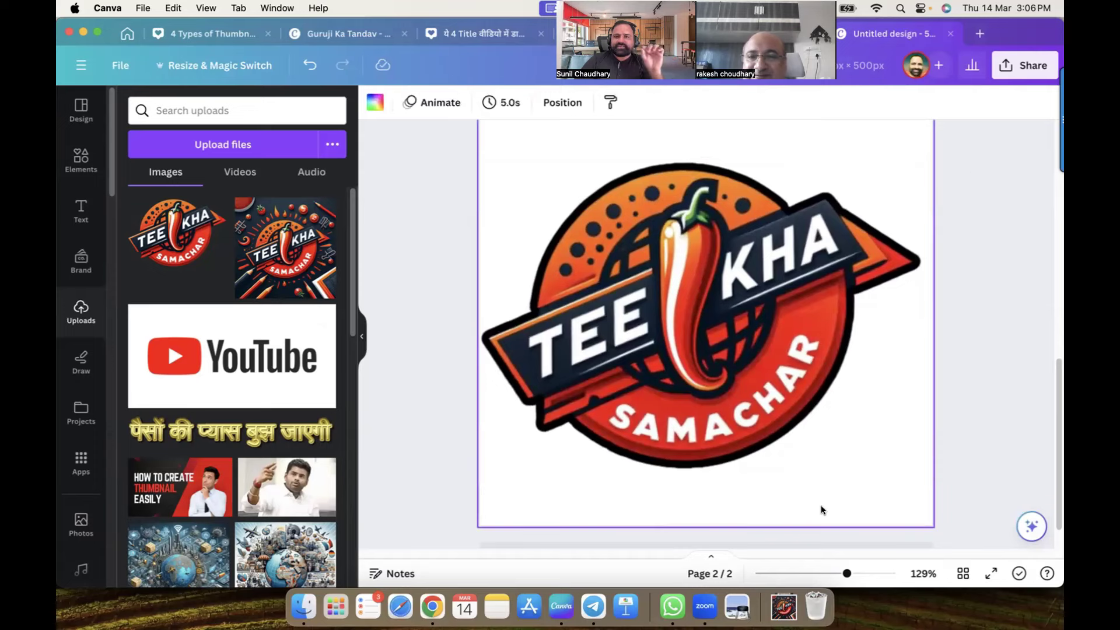
click(830, 414)
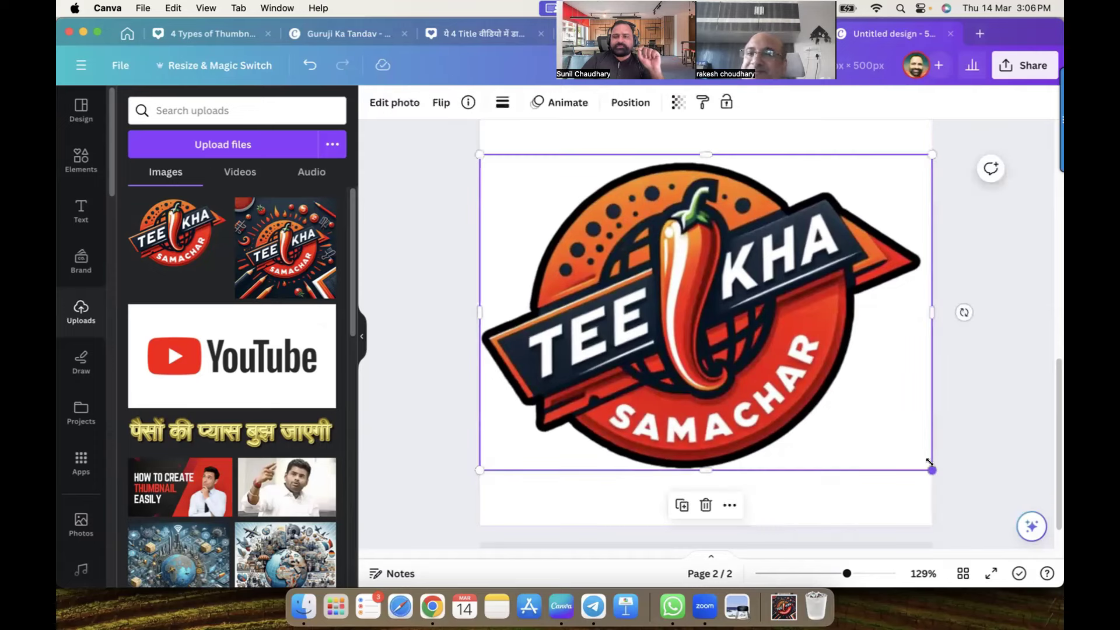
drag(930, 312, 924, 313)
drag(480, 155, 524, 185)
drag(687, 281, 642, 264)
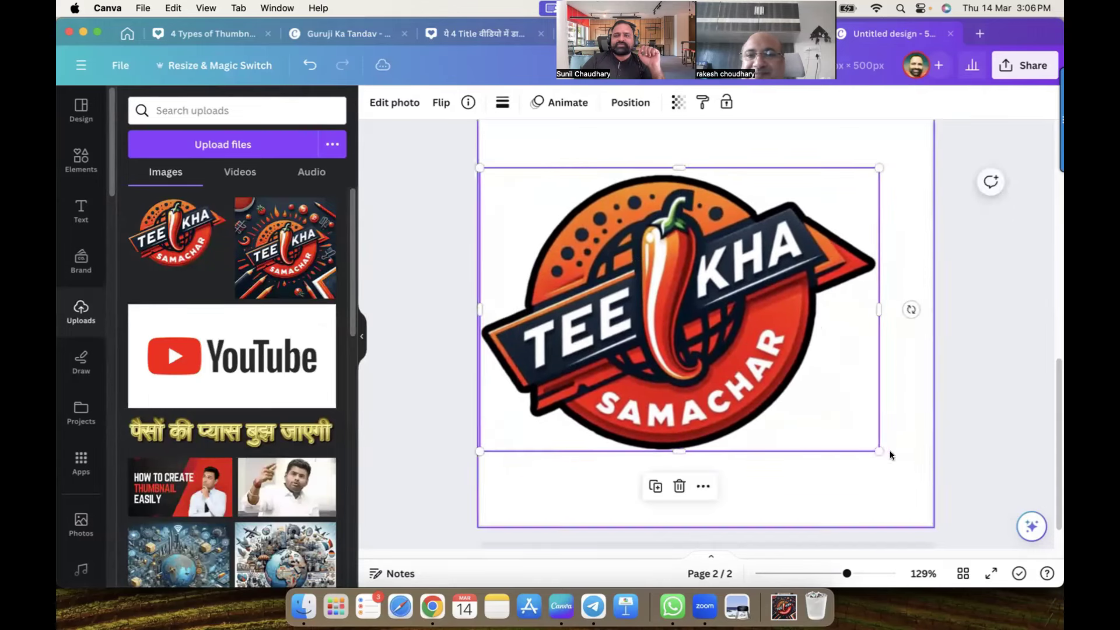
Enlarge the logo to 500 × 355 and move it to the top of the page.
drag(877, 450, 917, 472)
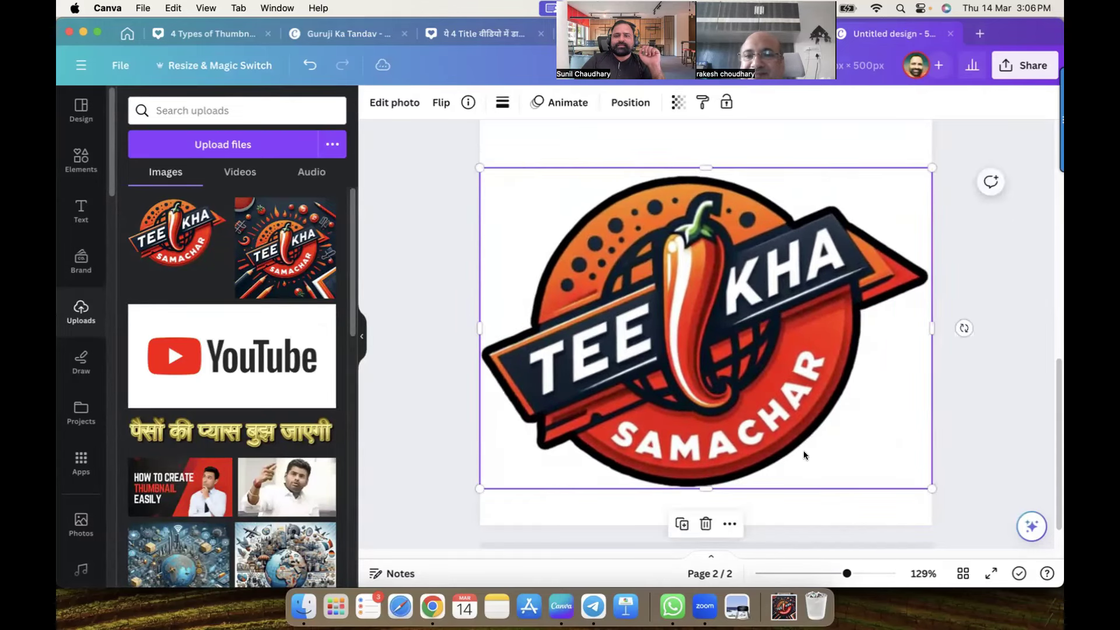
scroll(803, 453, up, 3)
drag(787, 446, 785, 355)
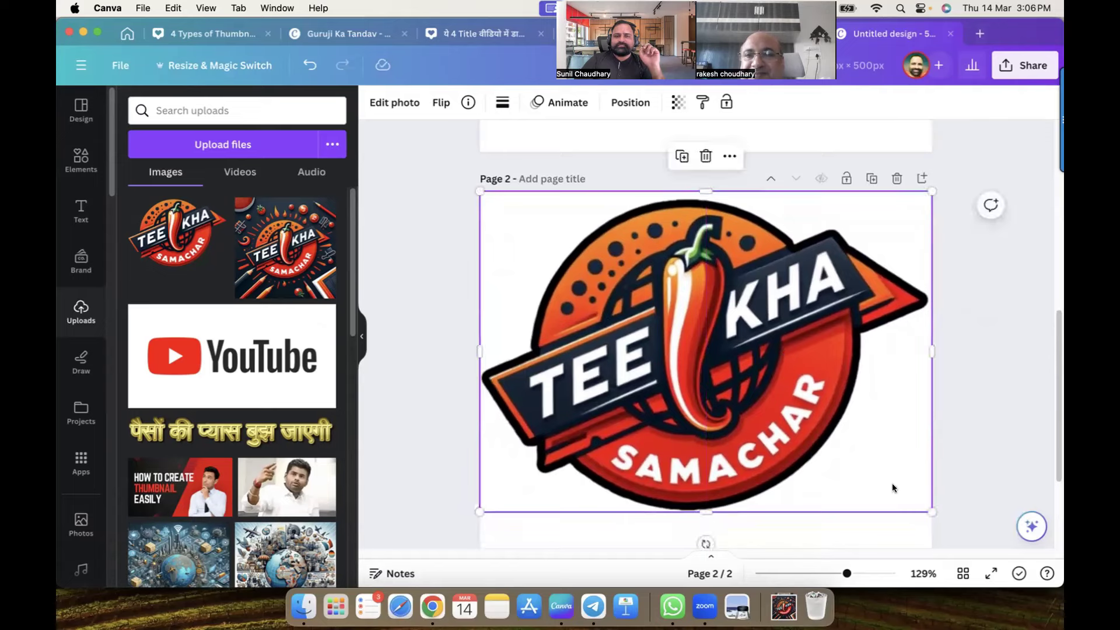
mouse_move(931, 511)
mouse_down()
mouse_move(922, 500)
mouse_move(931, 511)
mouse_up()
scroll(875, 449, down, 1)
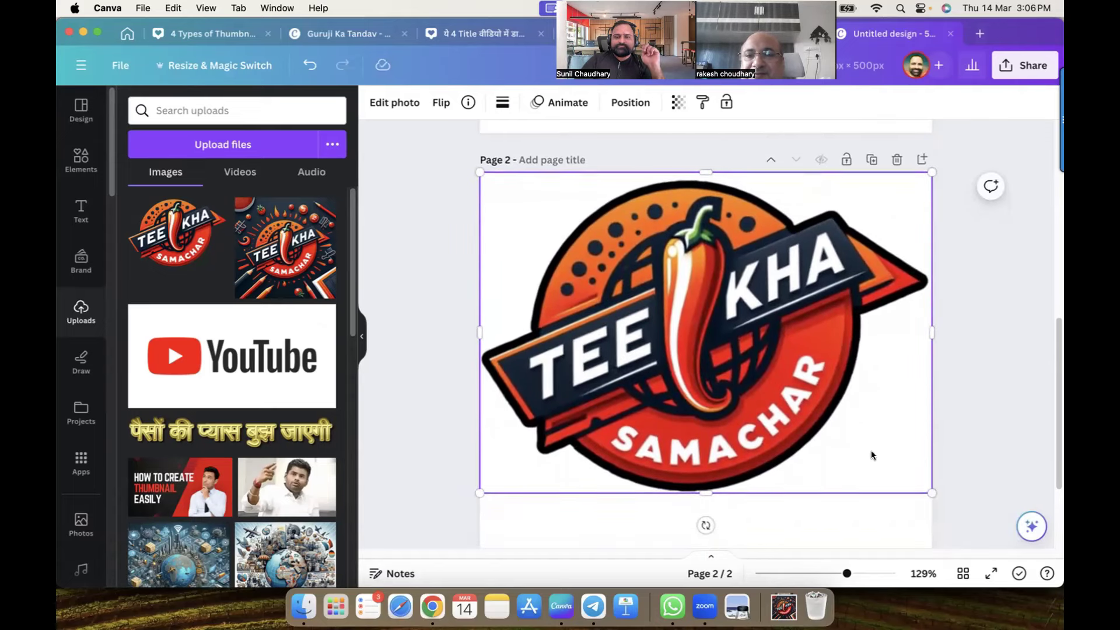
scroll(870, 450, down, 3)
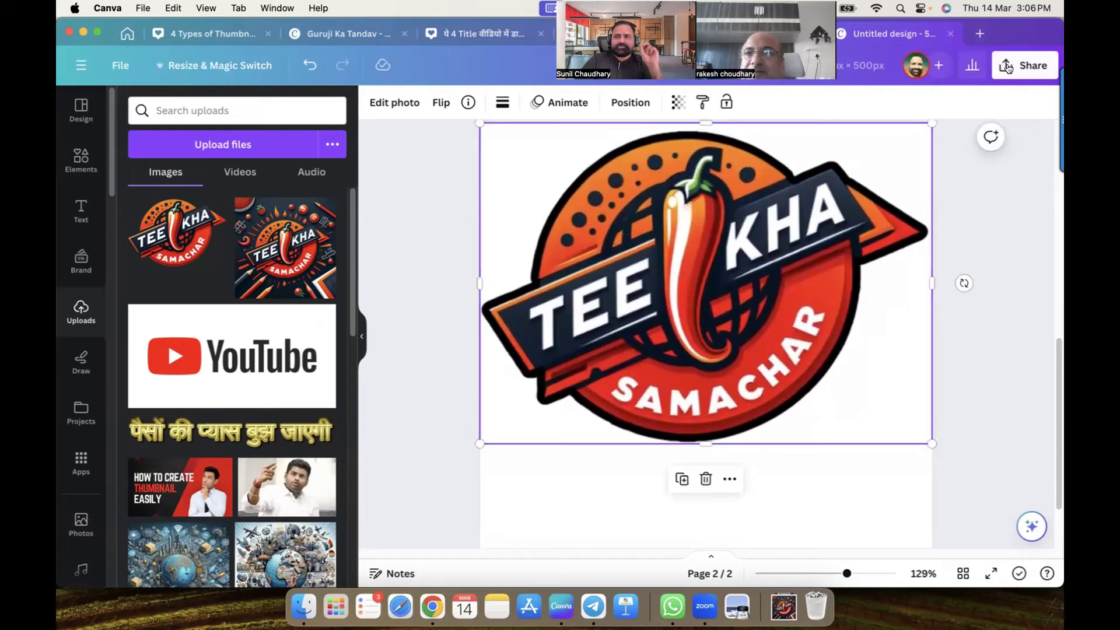
Download only Page 2 as PNG, saving it as teekha samachar logo.png in the temporary folder.
click(1007, 67)
click(828, 418)
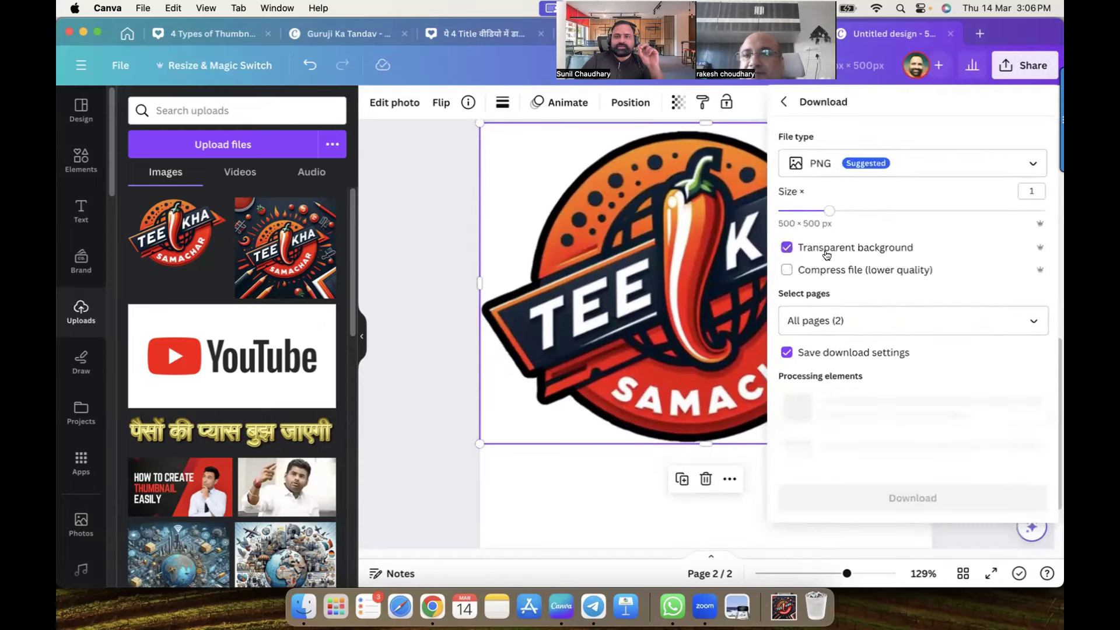
click(1031, 322)
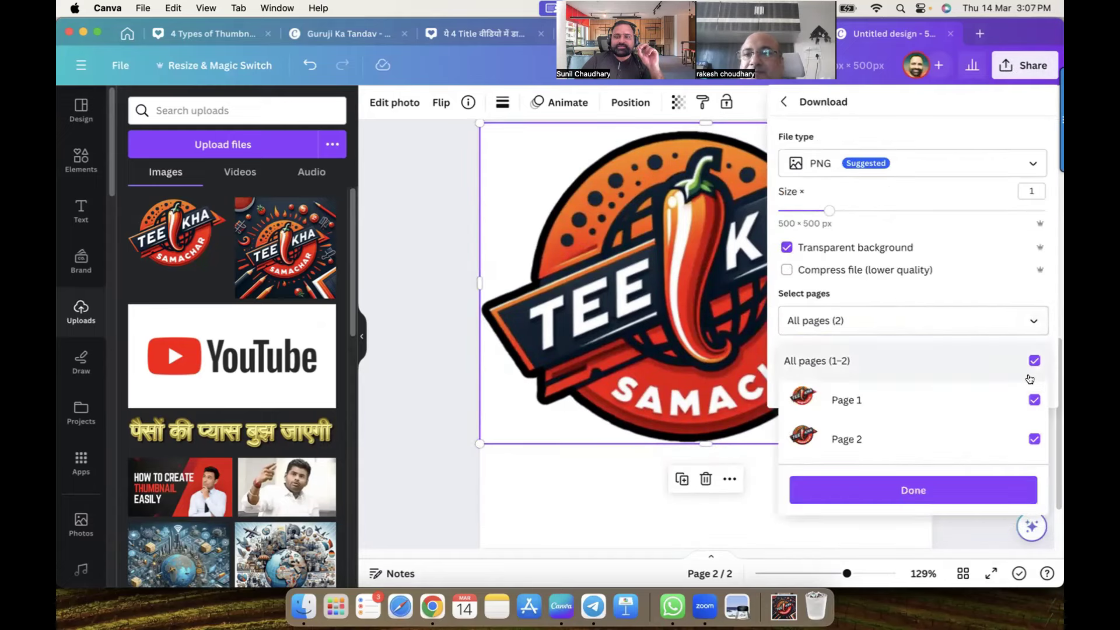
click(1034, 360)
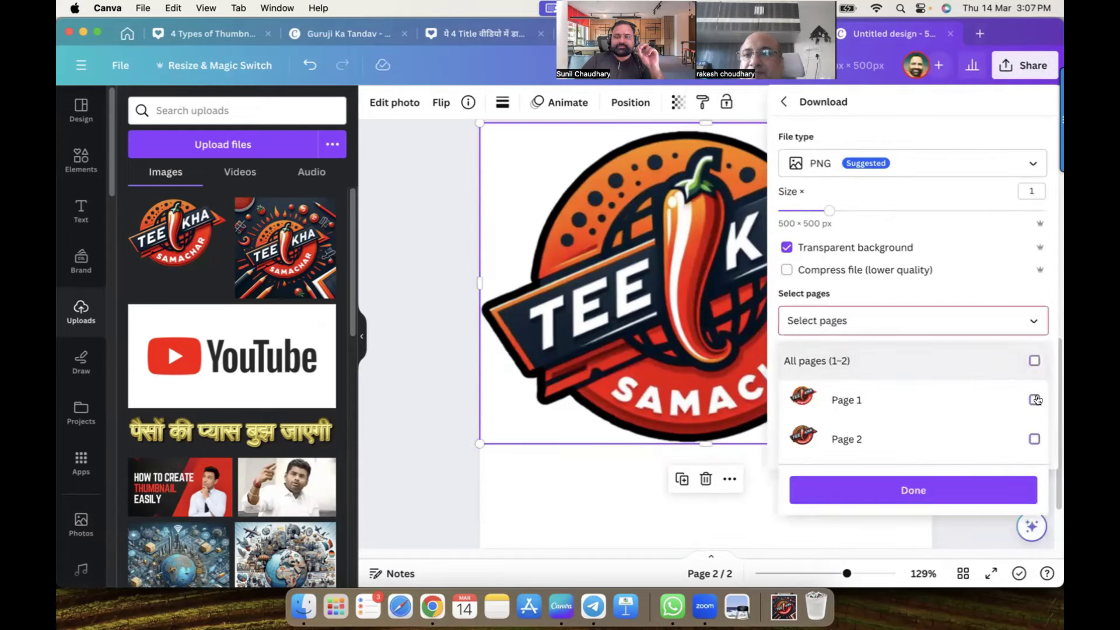
click(1033, 439)
click(987, 490)
click(877, 382)
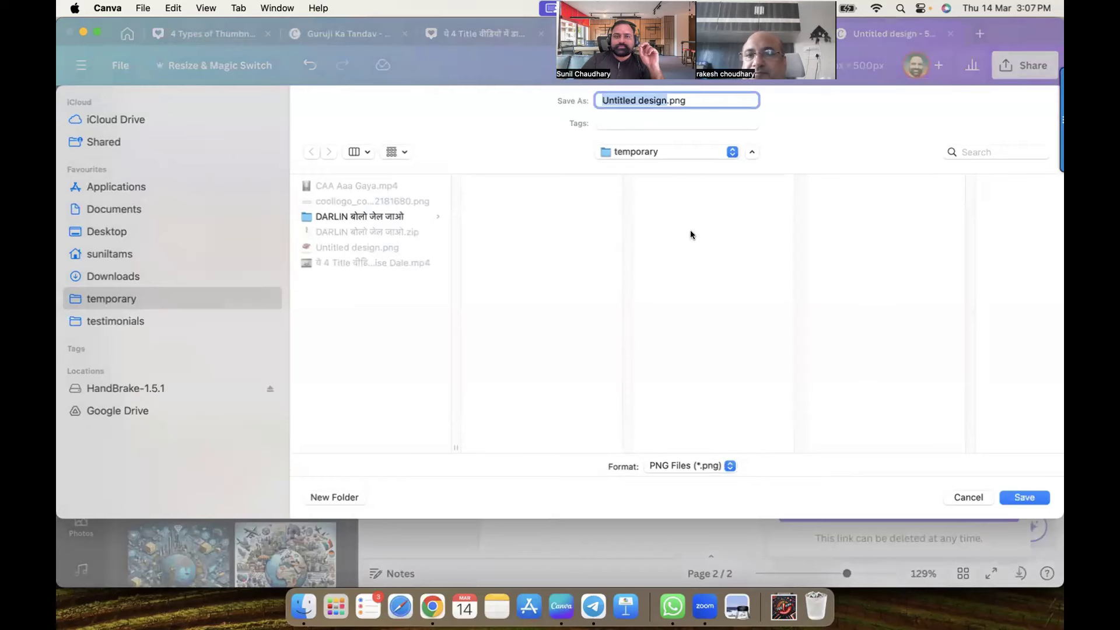
text(t)
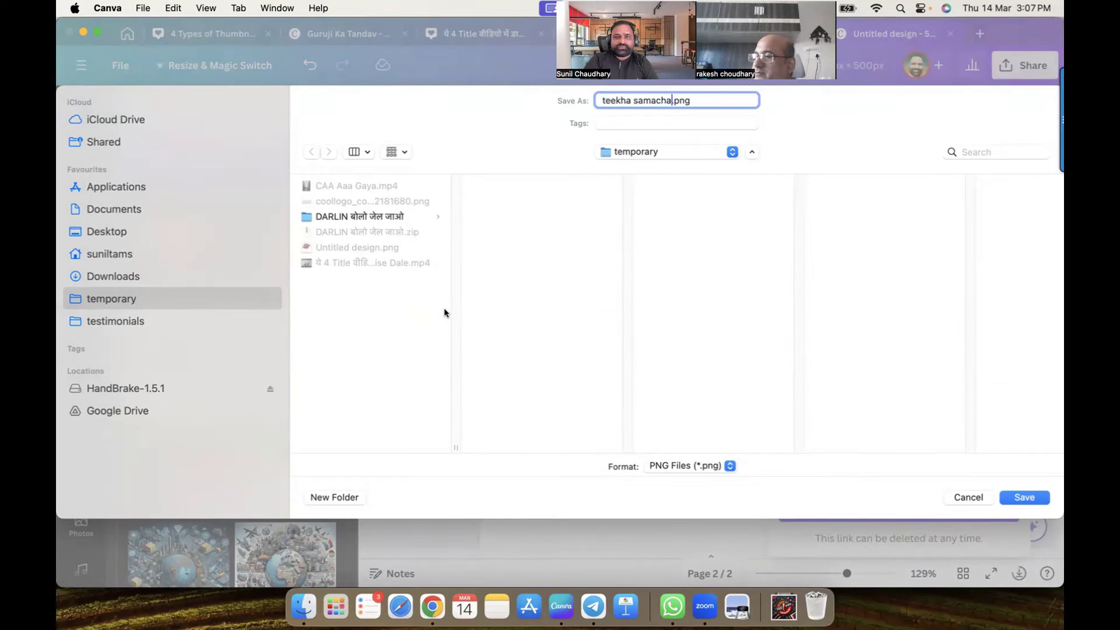
text(eekha samachar logo)
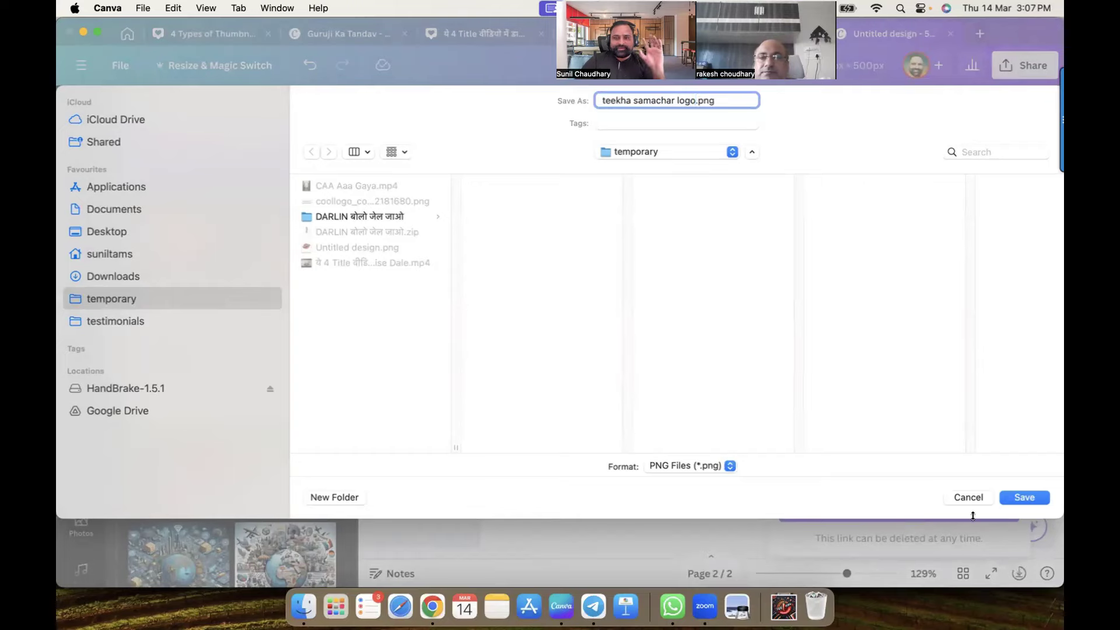
click(1021, 497)
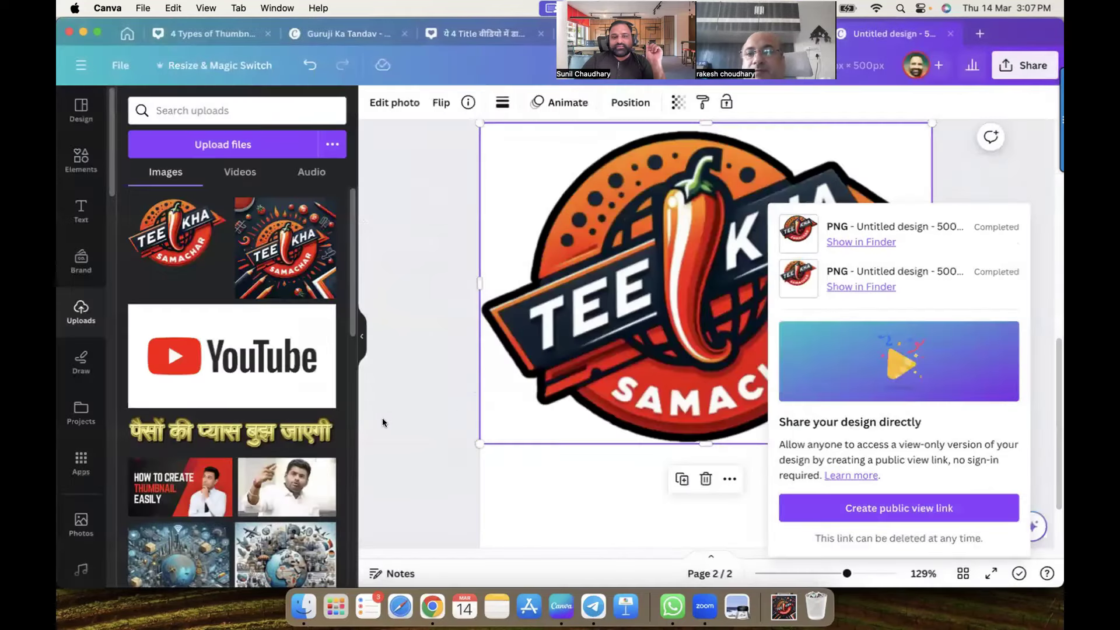
Change the design title via the File menu to 'teekha samachar logo draft'.
click(383, 417)
scroll(484, 94, up, 3)
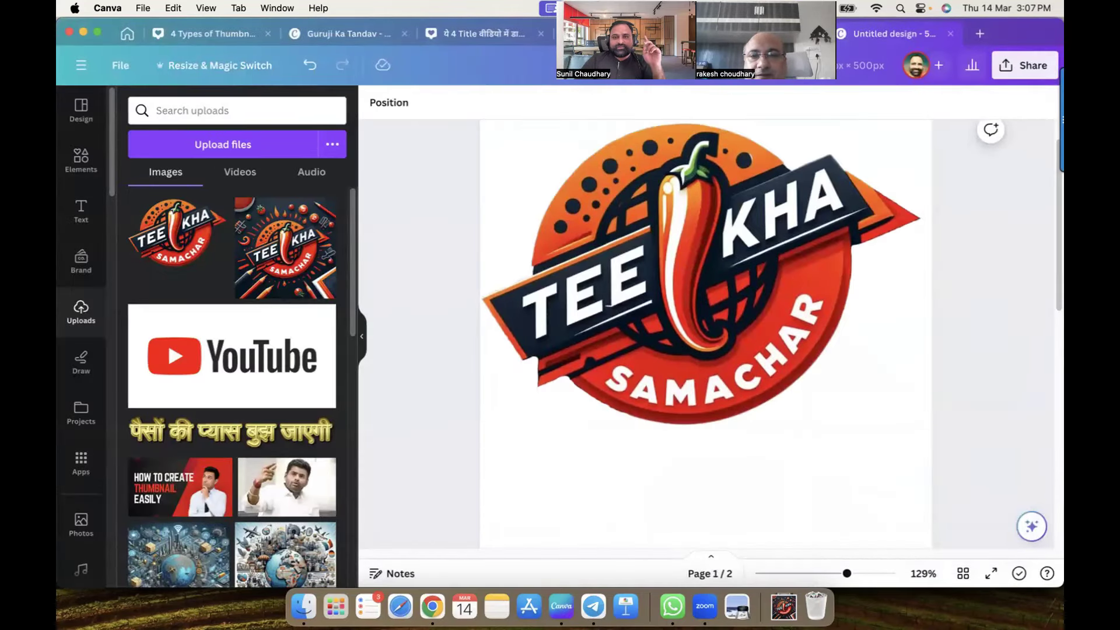
scroll(420, 151, up, 1)
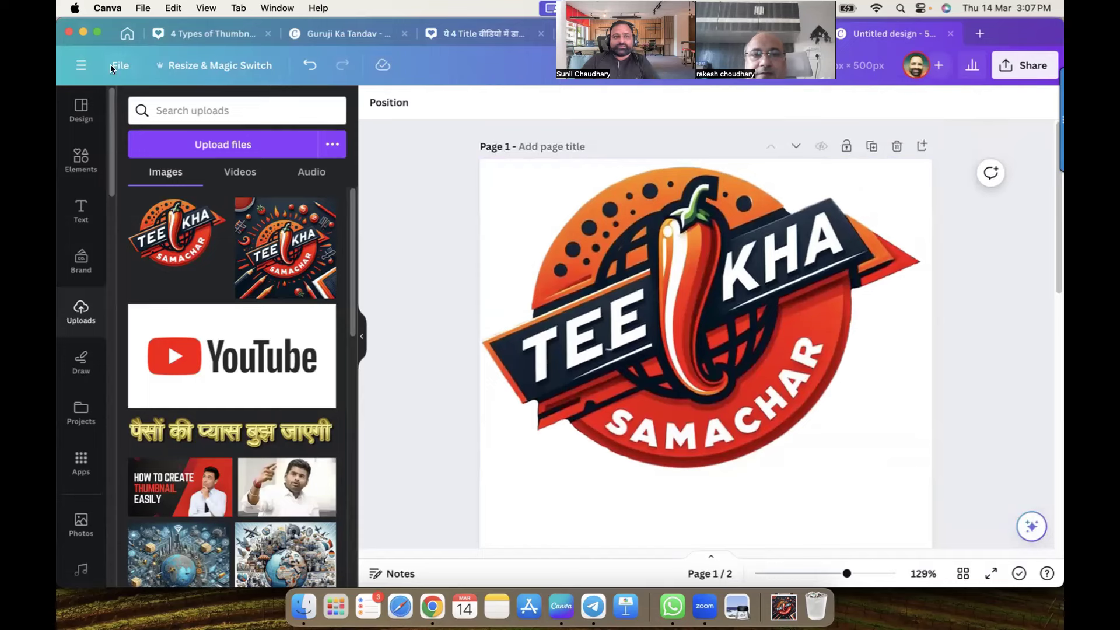
click(114, 65)
click(172, 102)
key(BackSpace)
text(teekha samachar logo)
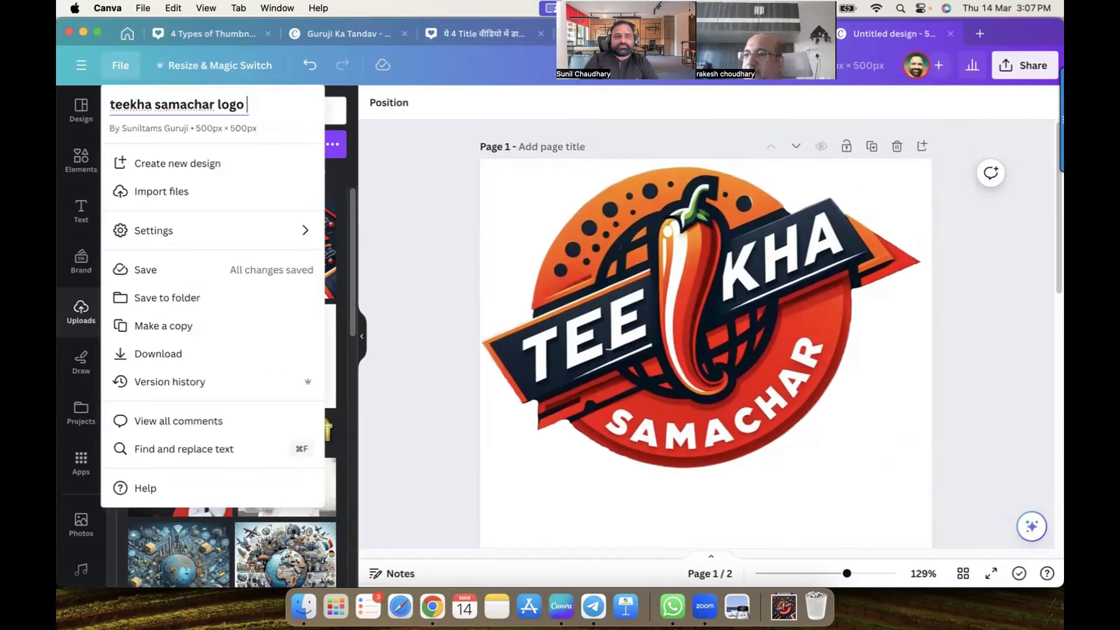
text( draft)
key(Return)
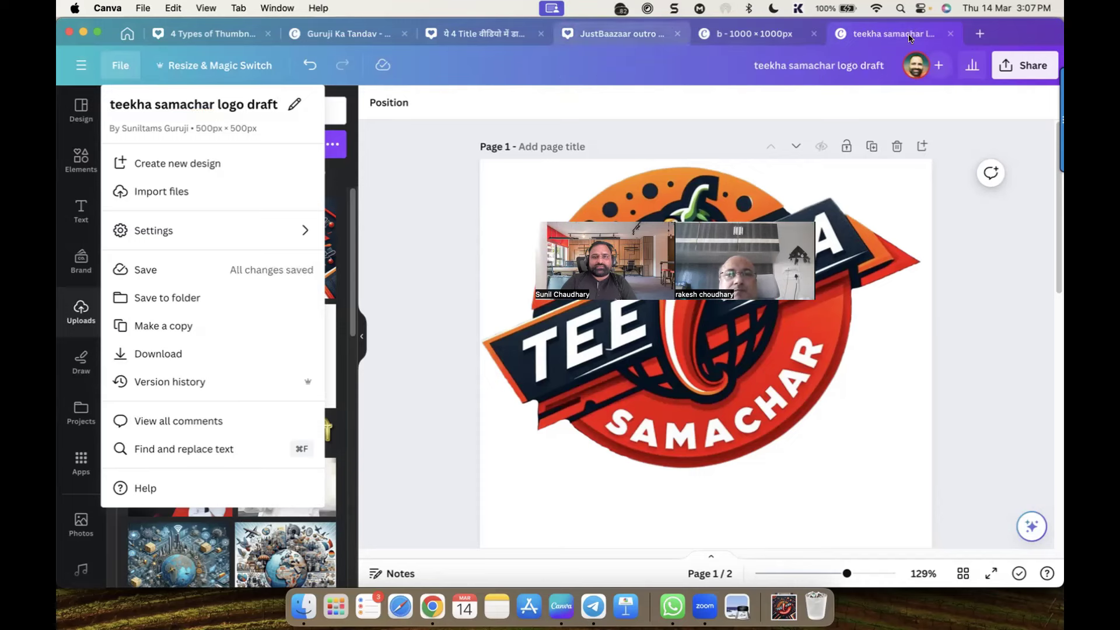
Create a new 500 × 500 px custom design and add the TEEKHA SAMACHAR logo from Uploads.
click(974, 34)
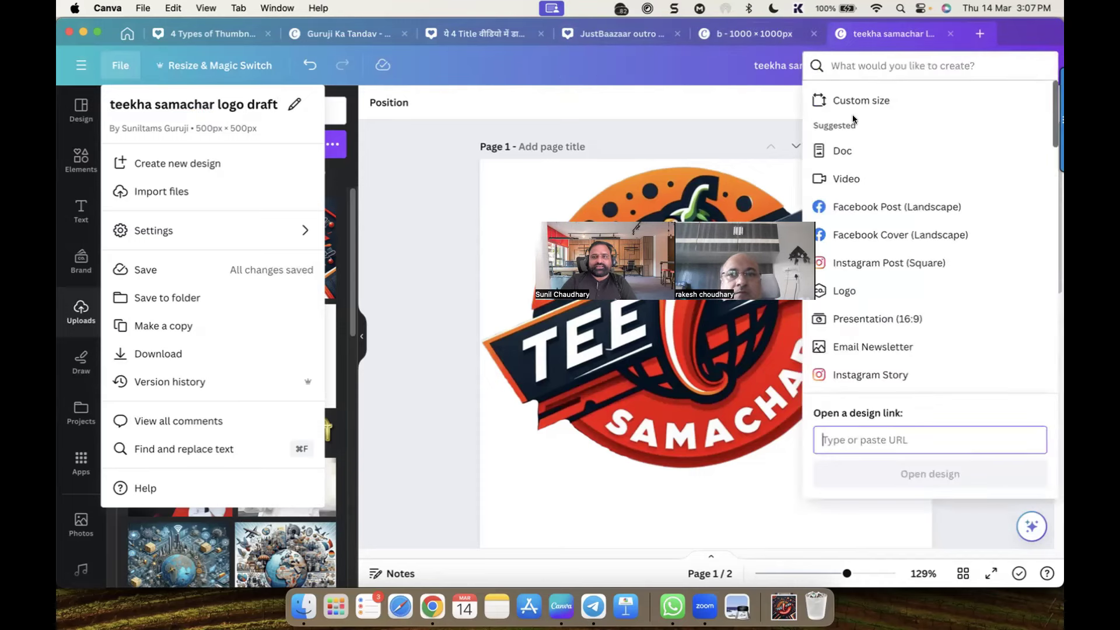
click(856, 100)
text(500)
click(924, 124)
text(500)
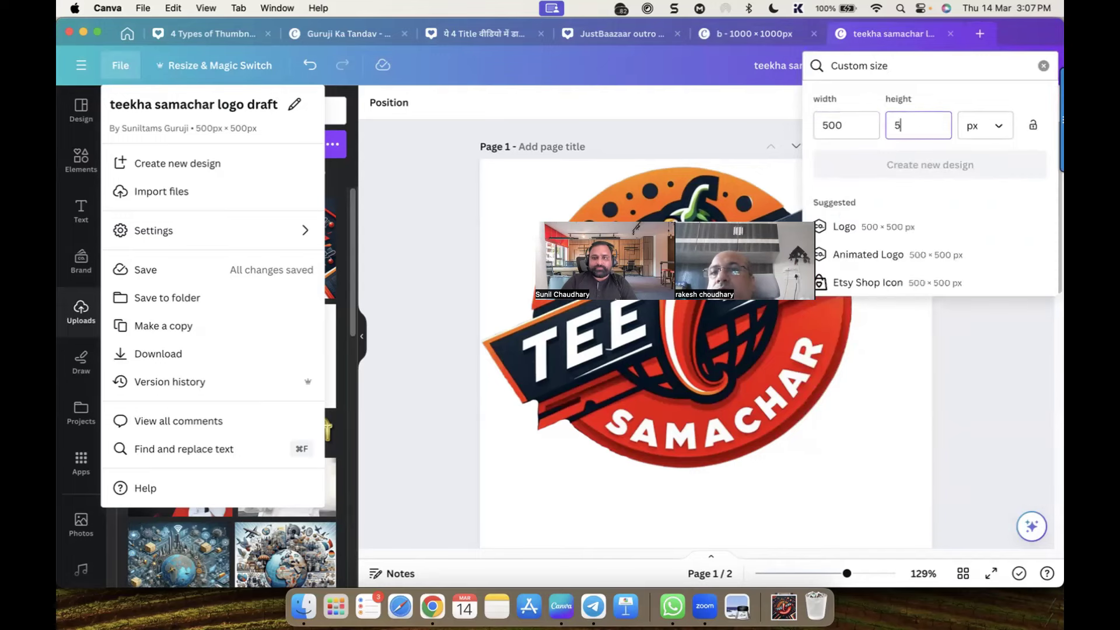
click(927, 165)
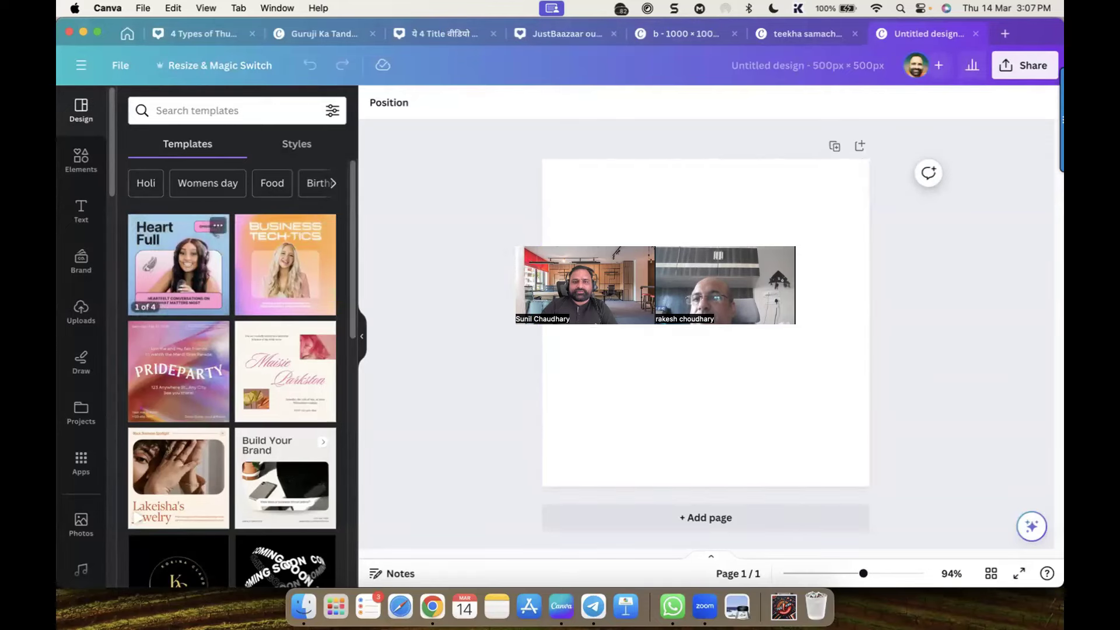
click(81, 312)
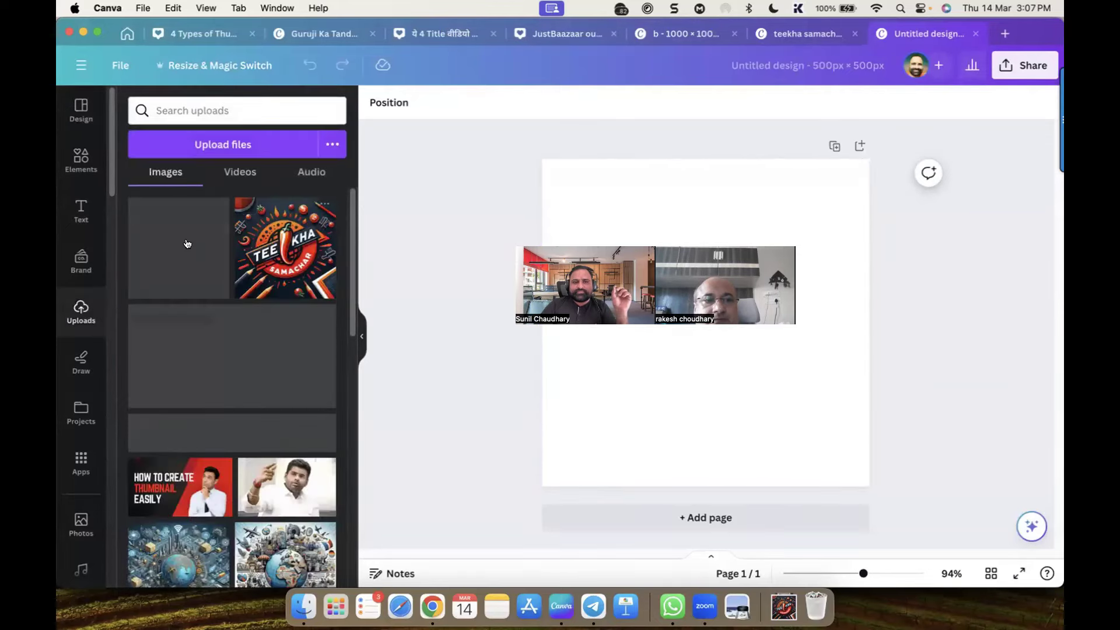
click(178, 245)
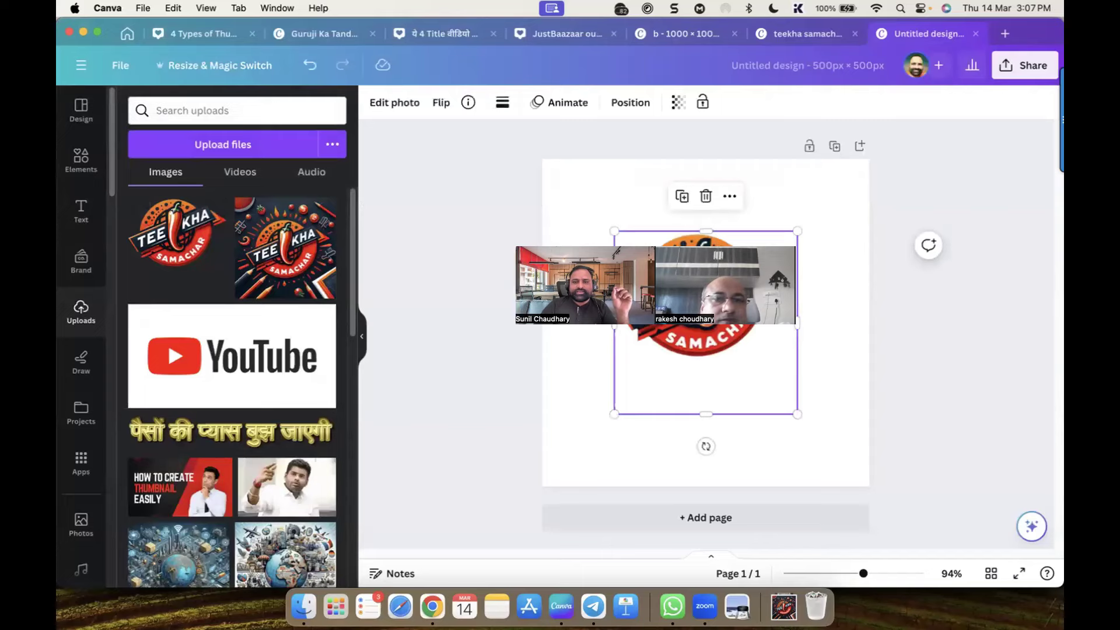
Crop the bottom off the old logo and upload teekha samachar logo.png.
drag(705, 414, 705, 368)
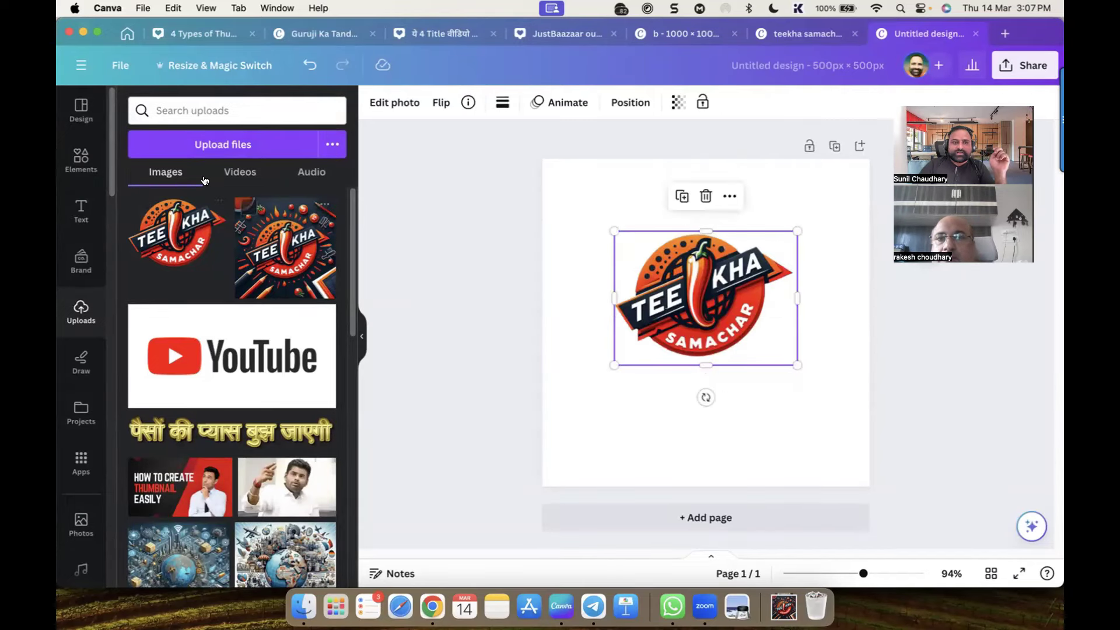
click(212, 146)
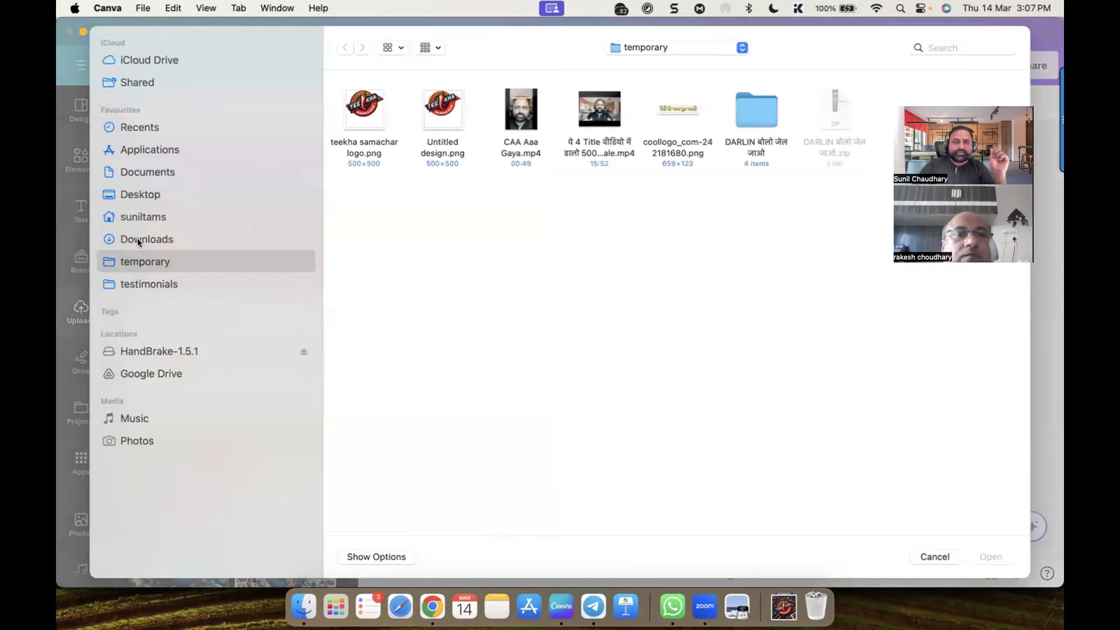
click(361, 110)
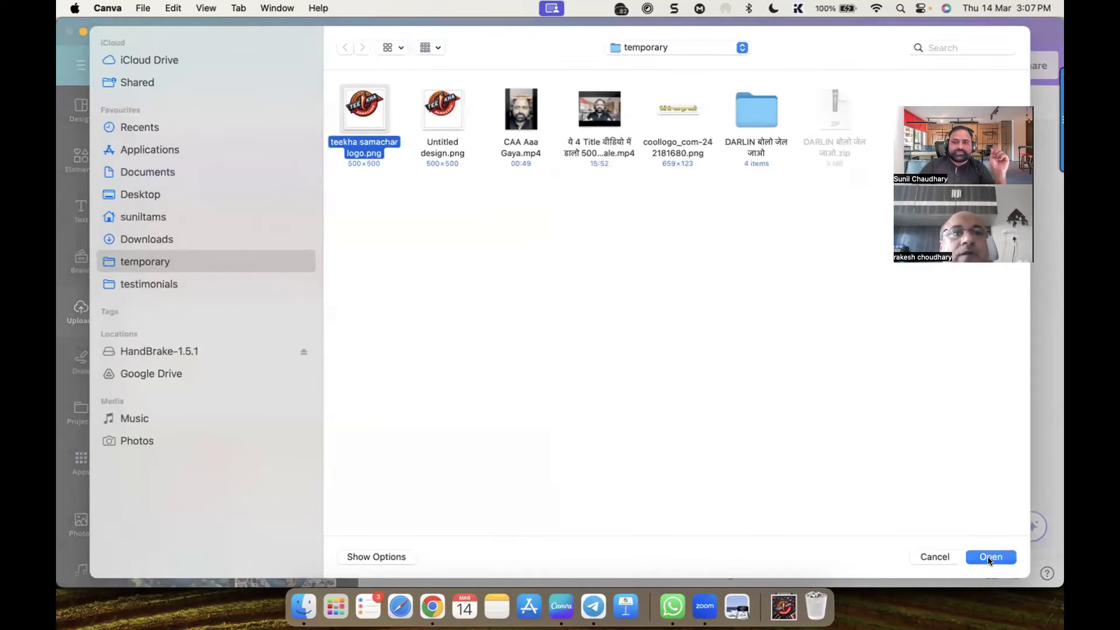
click(989, 557)
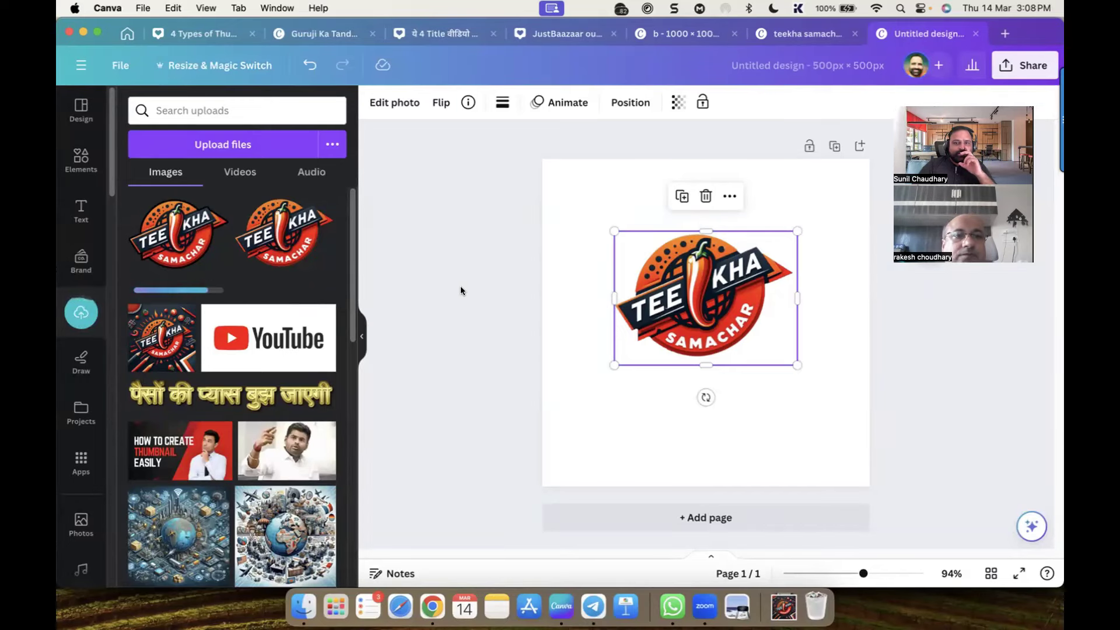
Add the uploaded logo to the page and delete the original logo.
click(170, 233)
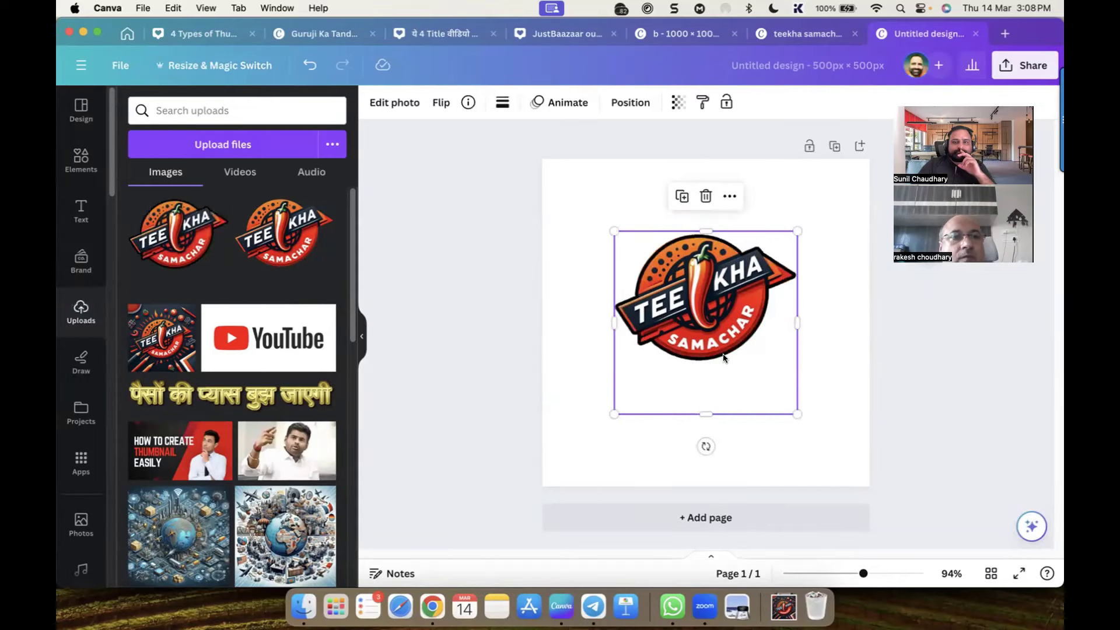
click(688, 271)
key(Delete)
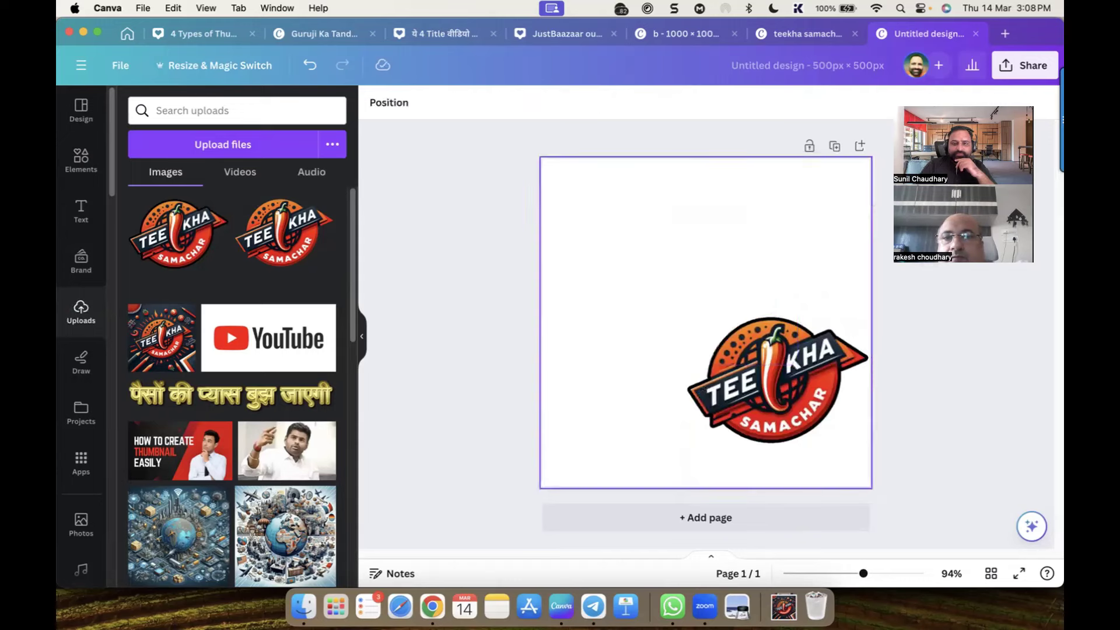
Move the new logo to the page's top-left and enlarge it to about 478 × 350.
drag(753, 351, 613, 268)
drag(640, 402, 647, 362)
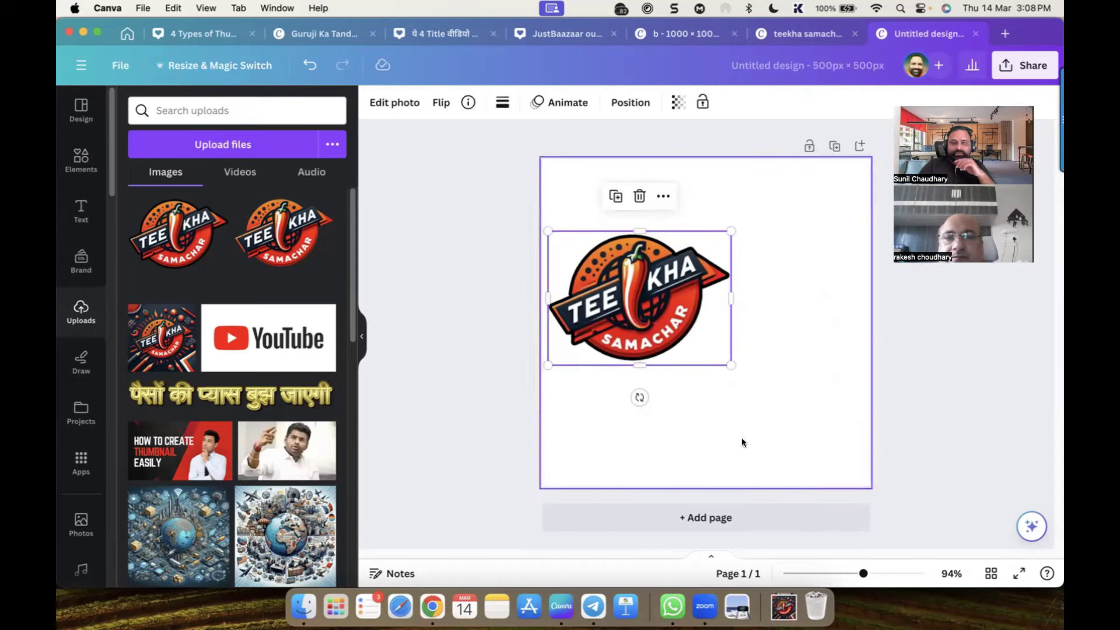
drag(660, 319, 659, 257)
drag(733, 306, 852, 405)
Resize the design to a custom 478 × 350 px and shift the logo left.
click(187, 67)
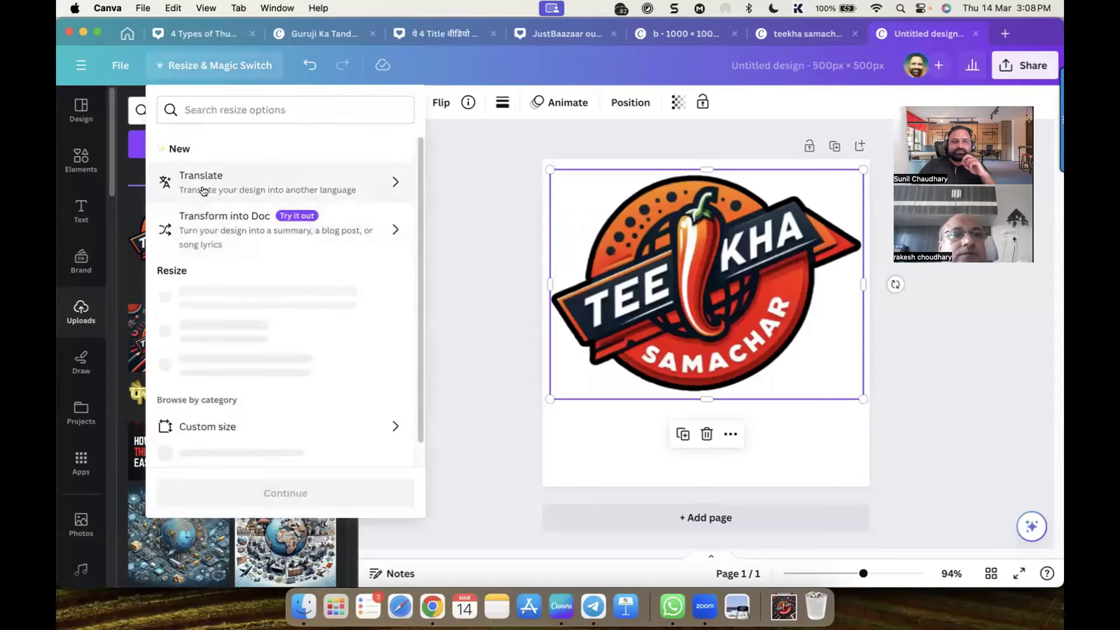
click(236, 424)
click(188, 196)
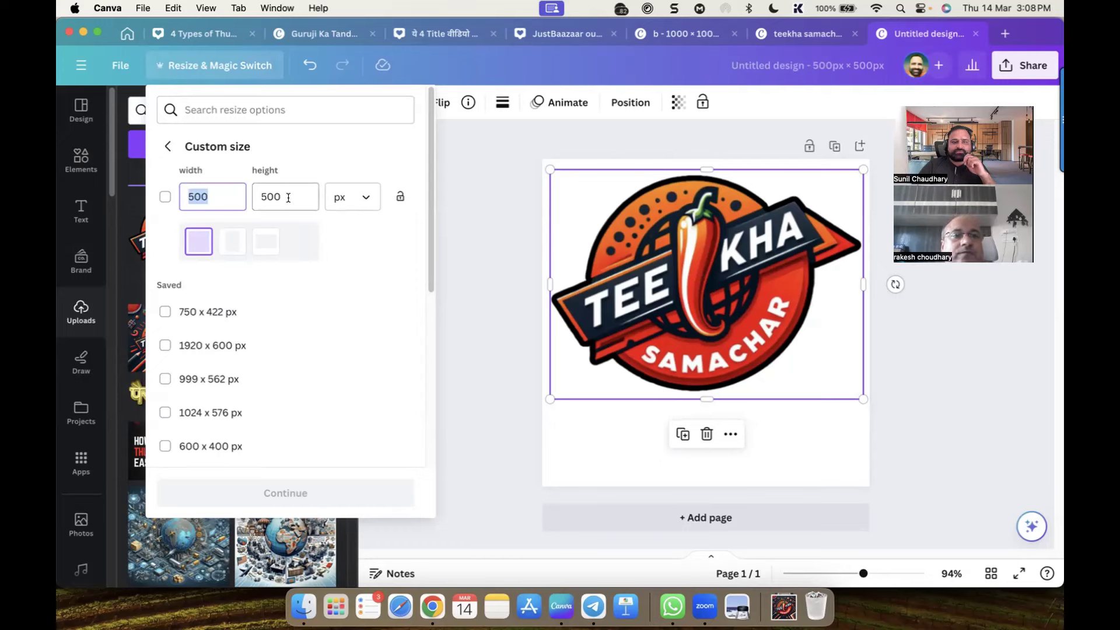
text(478)
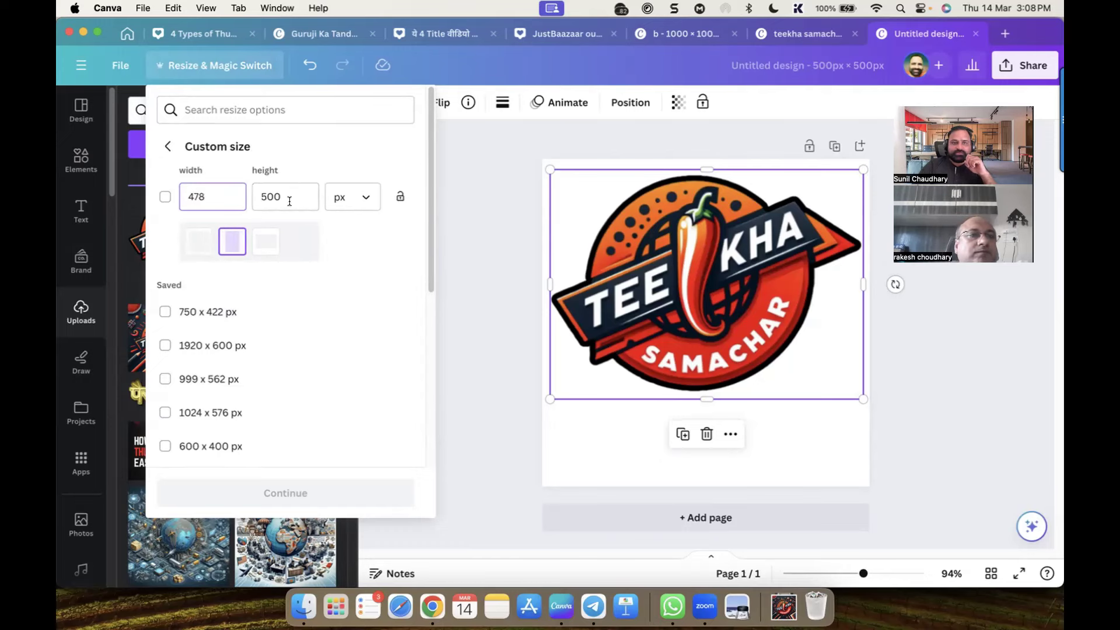
click(289, 201)
text(350)
click(303, 493)
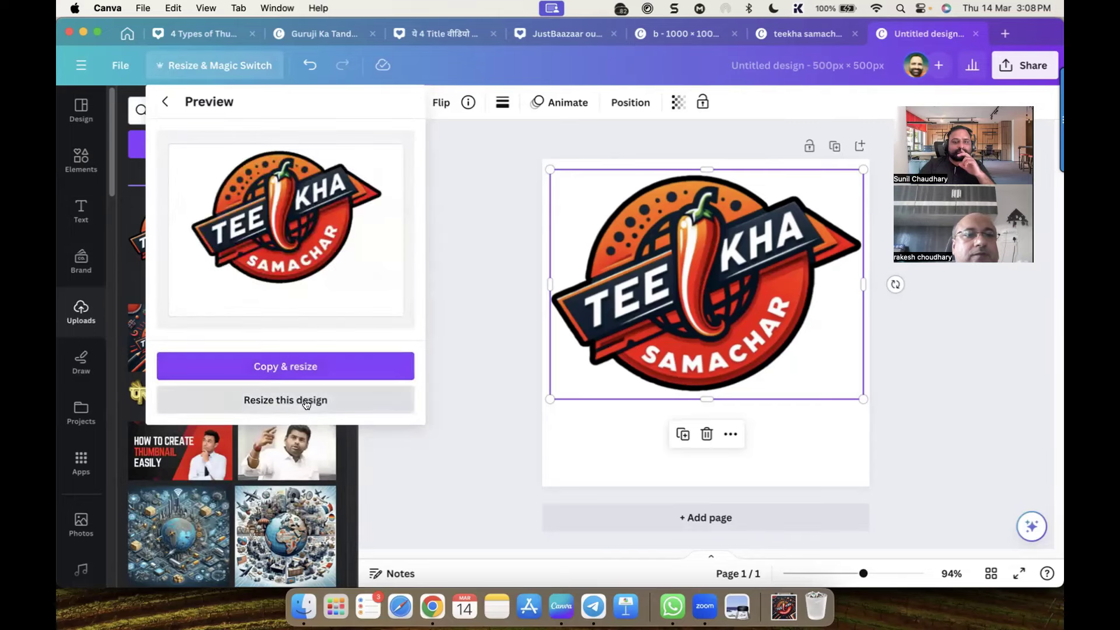
click(304, 400)
drag(713, 313, 676, 309)
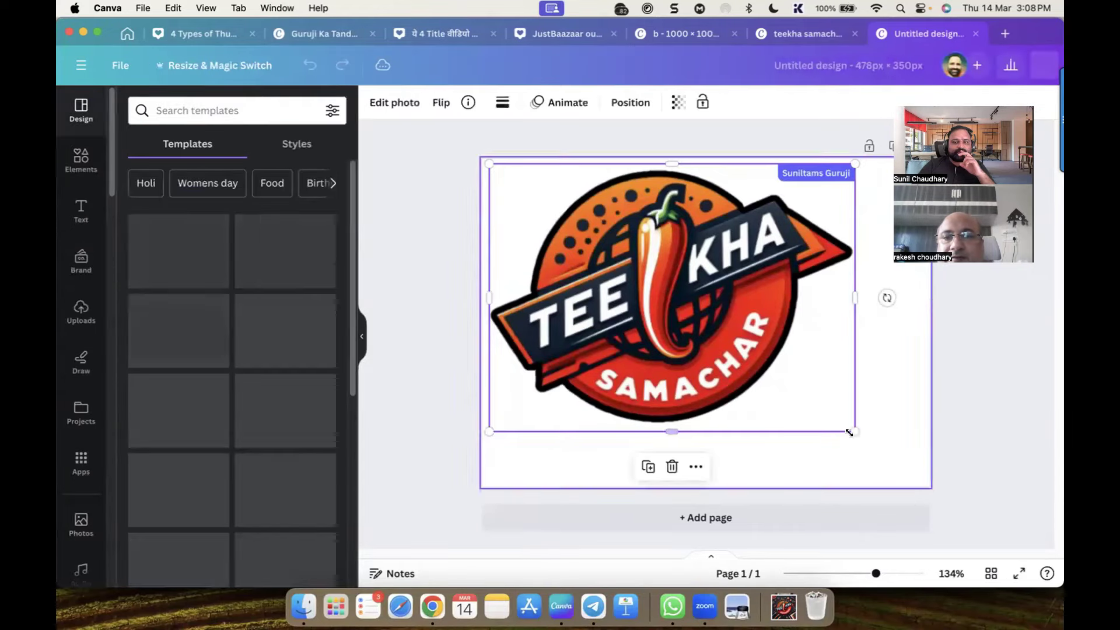
Stretch the logo's corner until it fills the page almost edge to edge, then deselect it.
drag(848, 427, 913, 480)
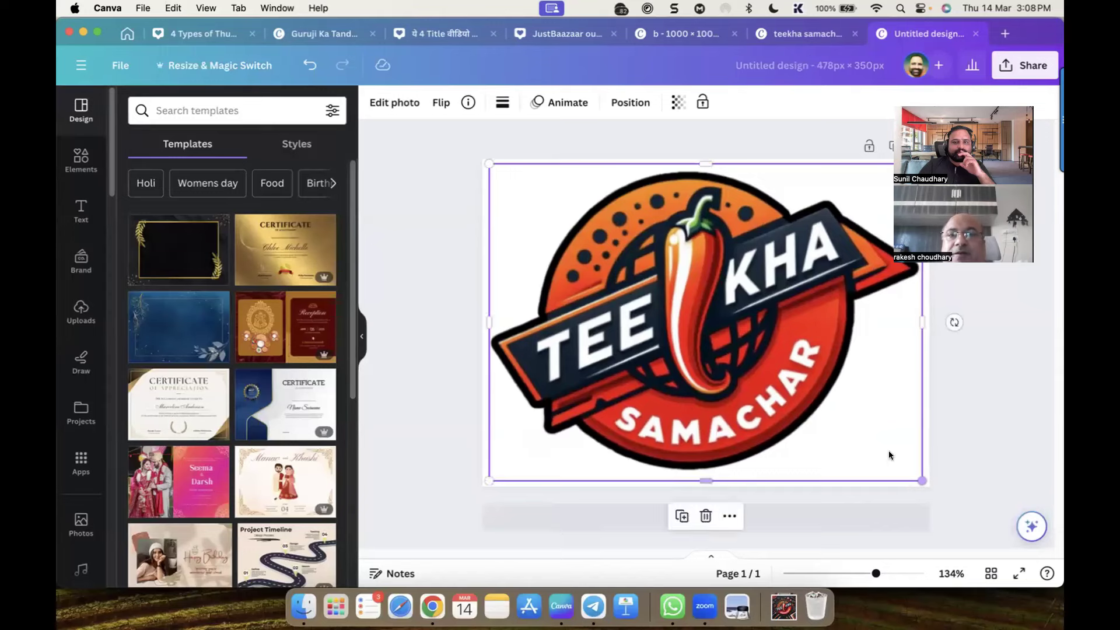
click(1011, 434)
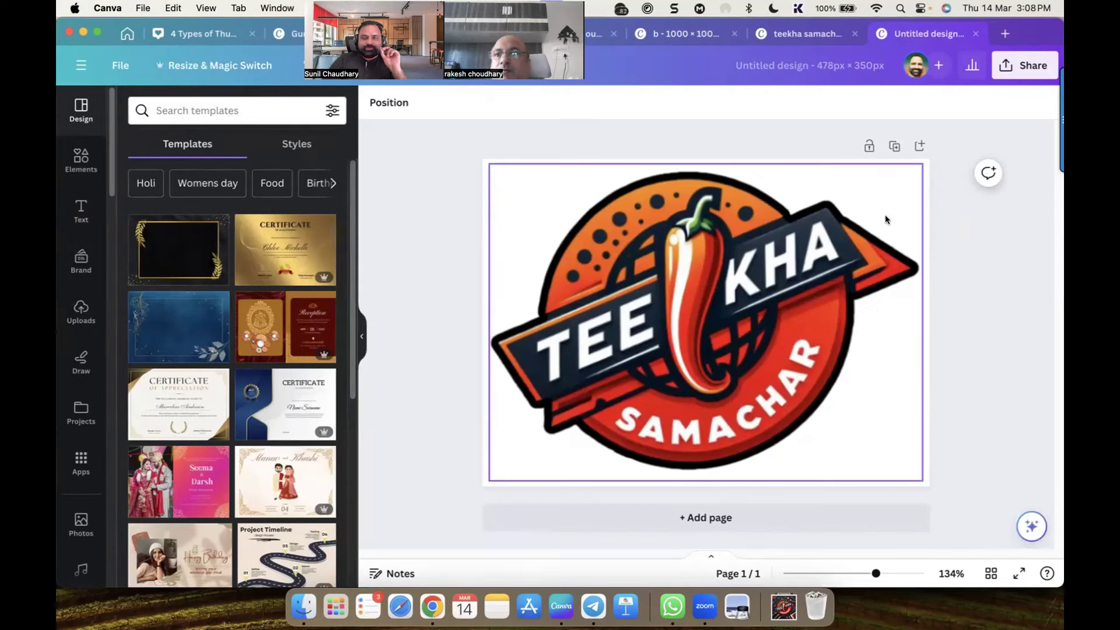
Download the design as a PNG saved as 478.png.
click(1024, 62)
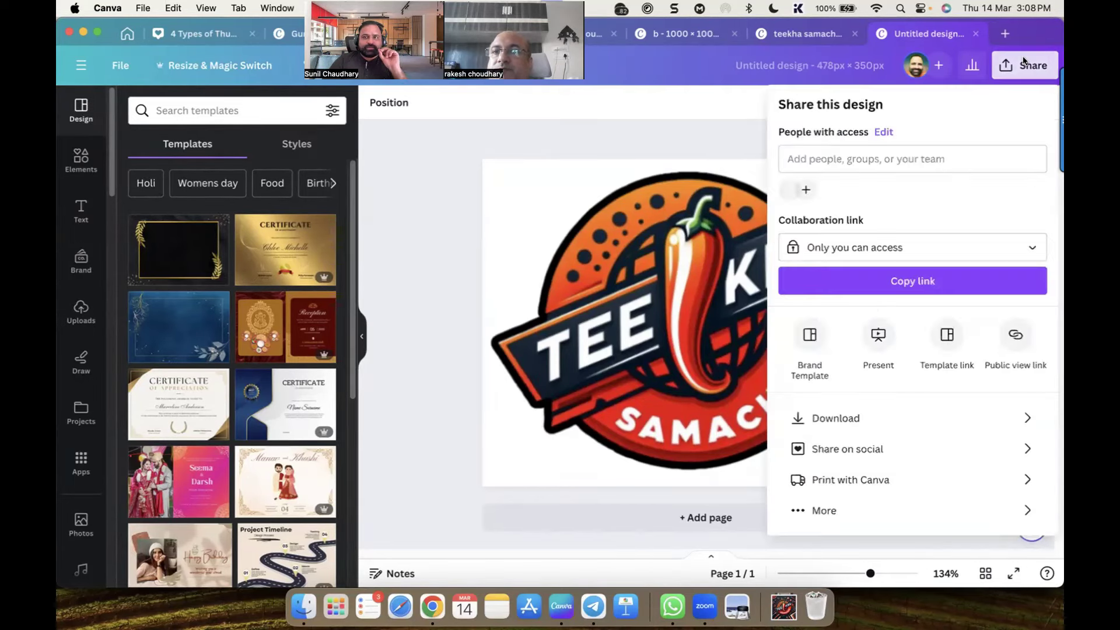
click(867, 417)
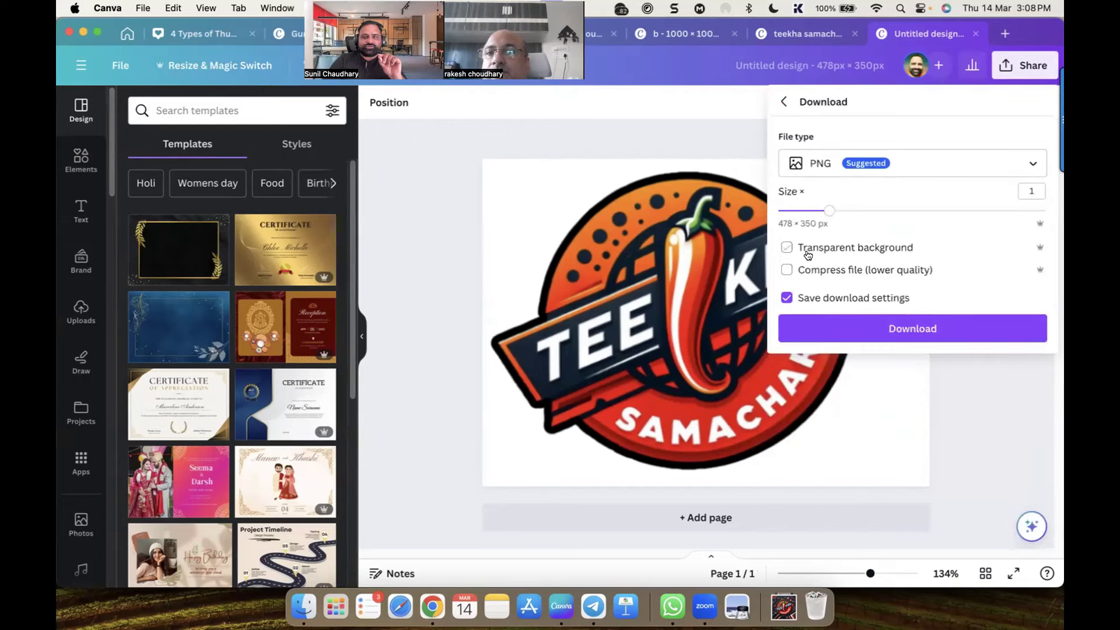
click(865, 325)
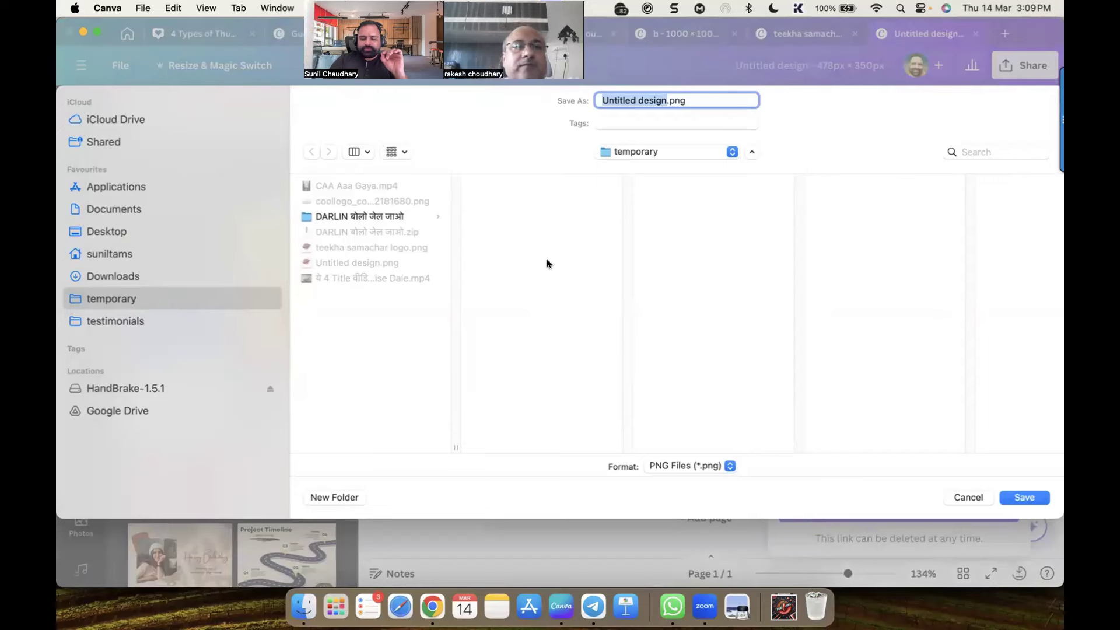
text(478)
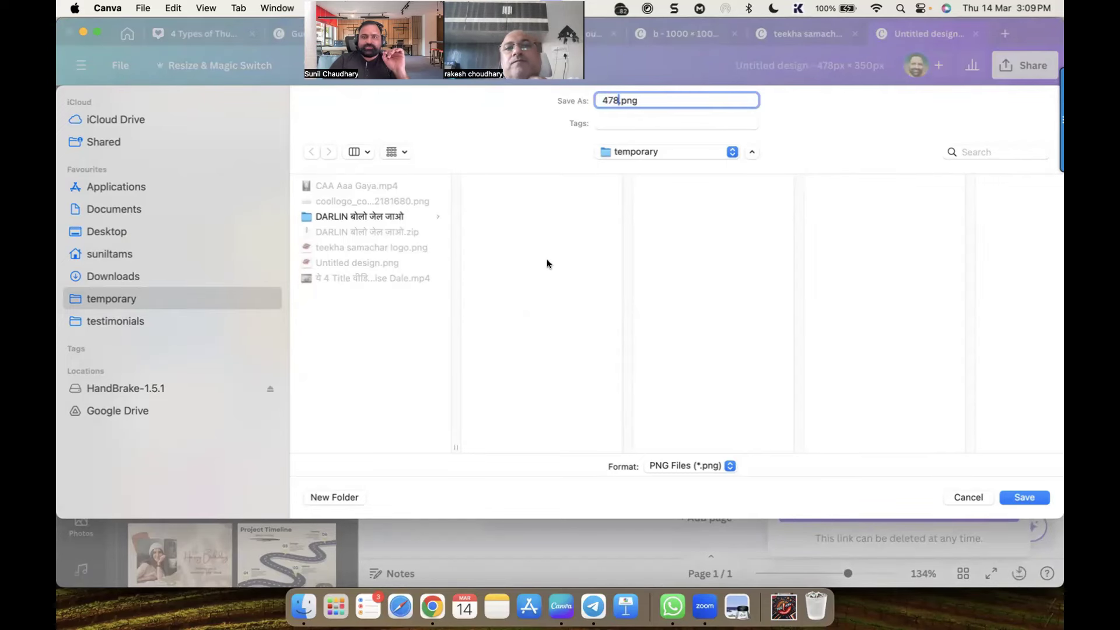
key(Return)
Reopen the PNG download settings and halve the export size to 239 × 175 px.
click(1023, 70)
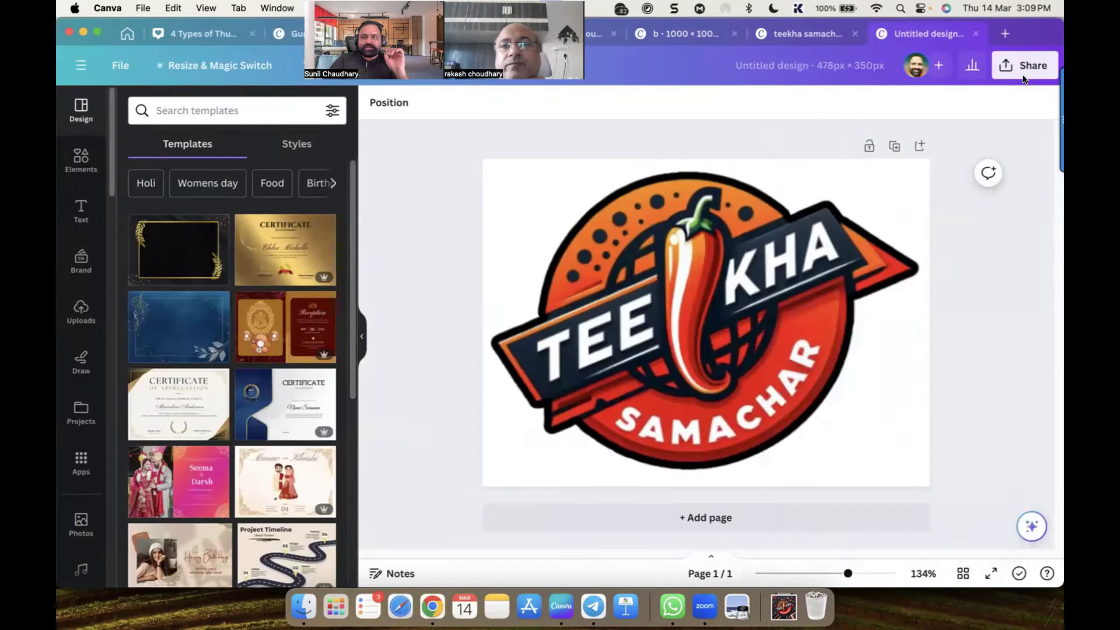
click(1023, 76)
click(823, 417)
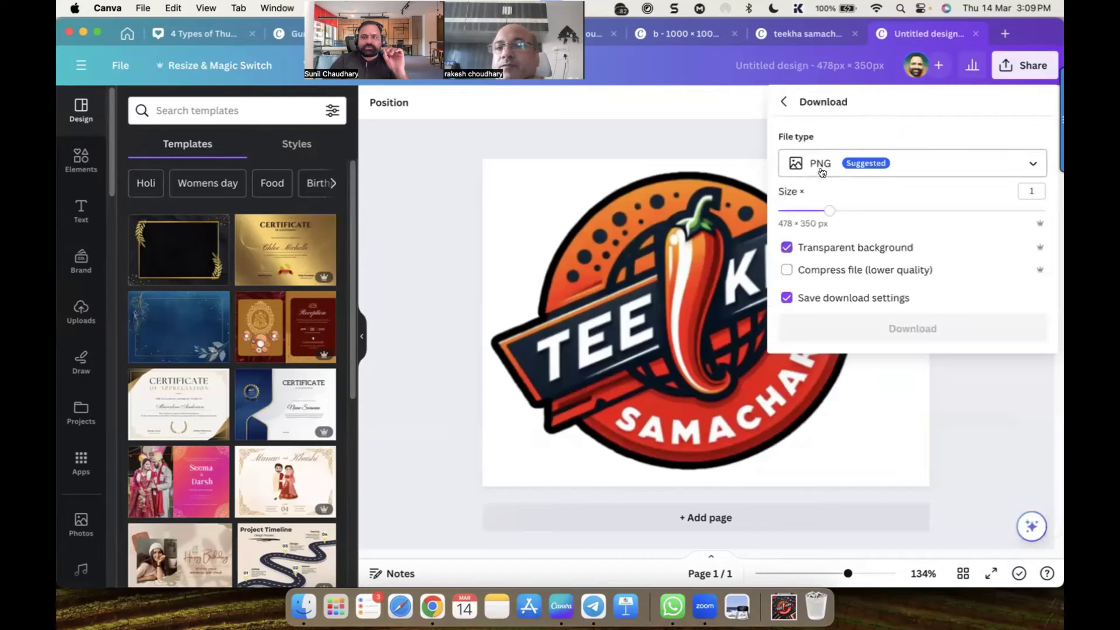
drag(829, 210, 721, 214)
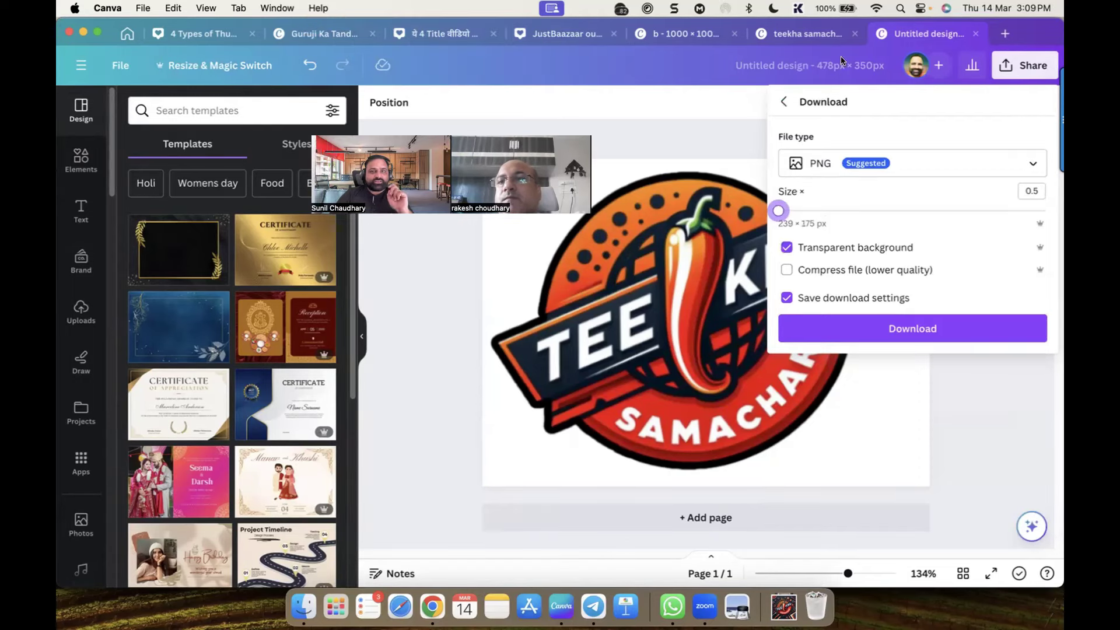
Open the custom size fields and enter the current 478 × 350 width.
click(188, 65)
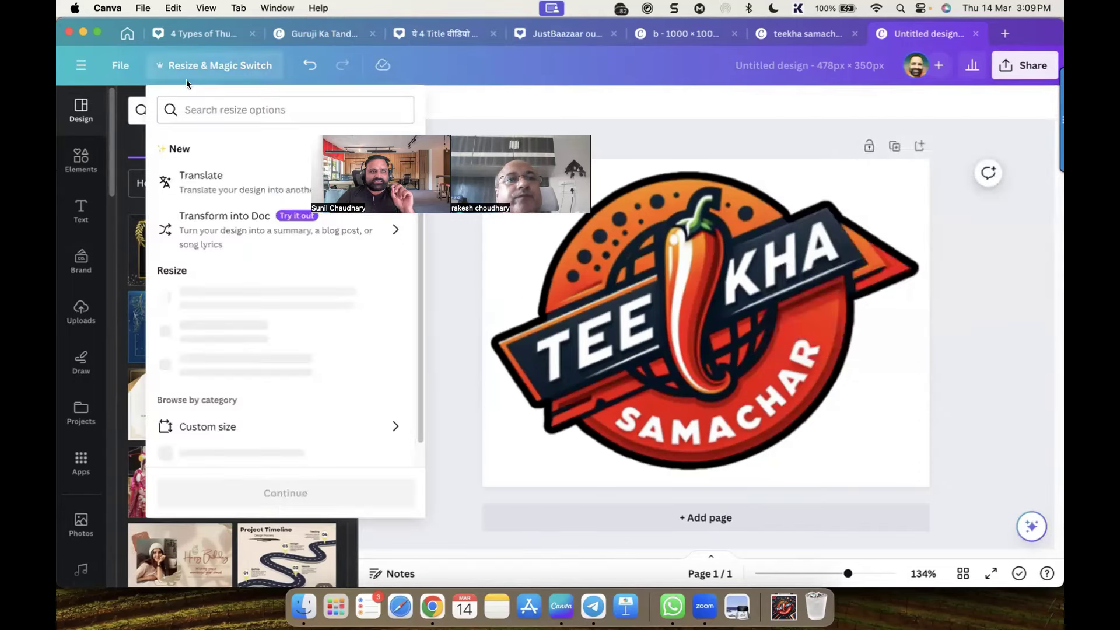
click(227, 424)
click(201, 196)
drag(201, 196, 170, 196)
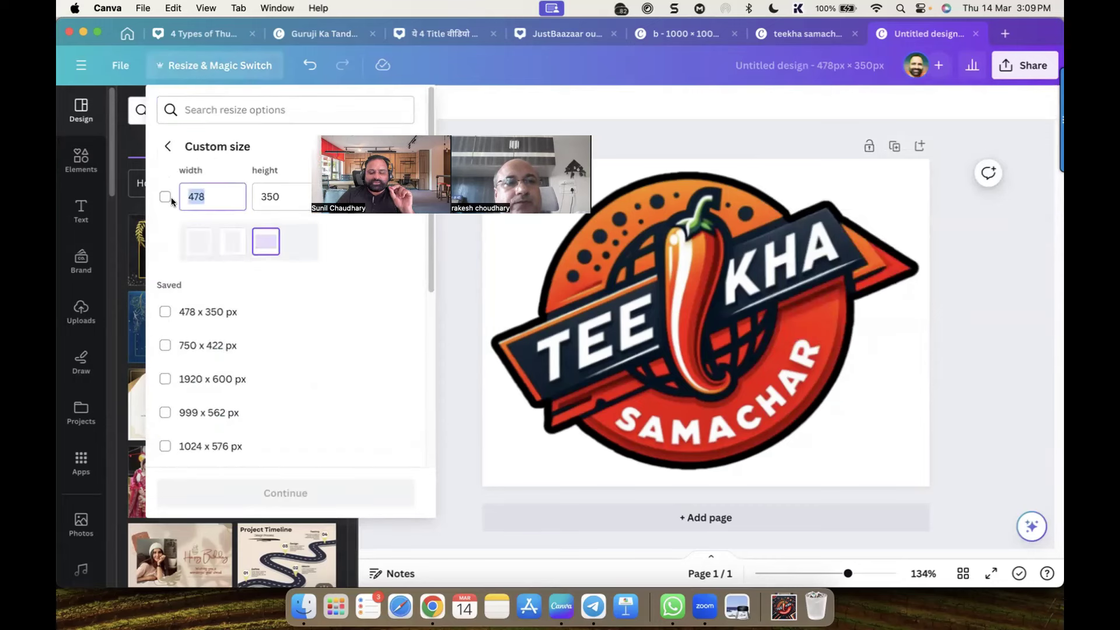
text(100)
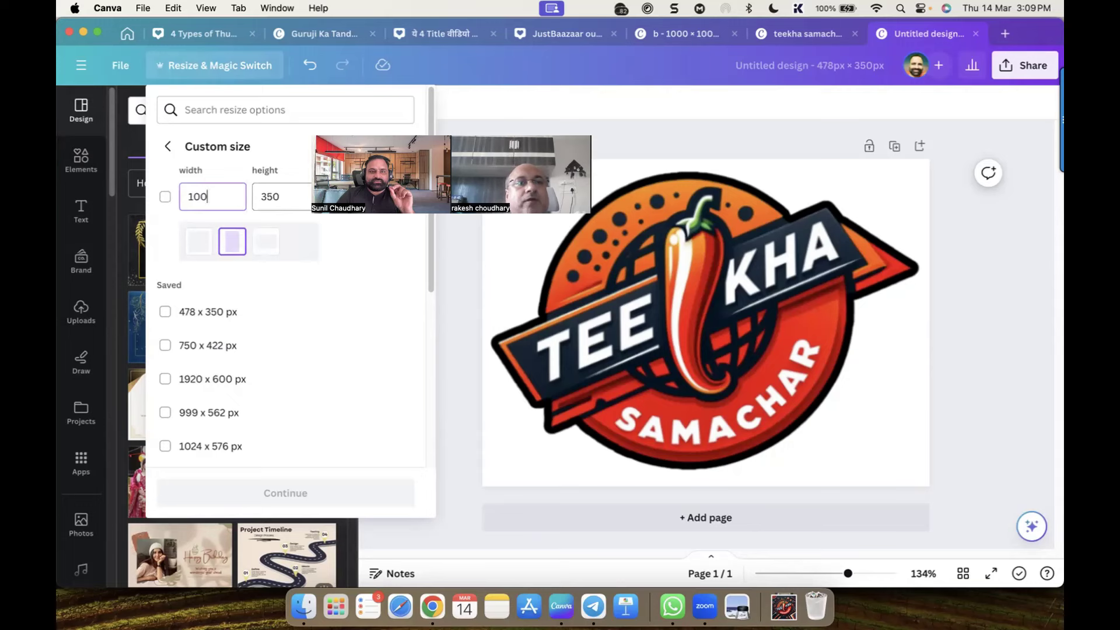
drag(215, 196, 176, 190)
text(478)
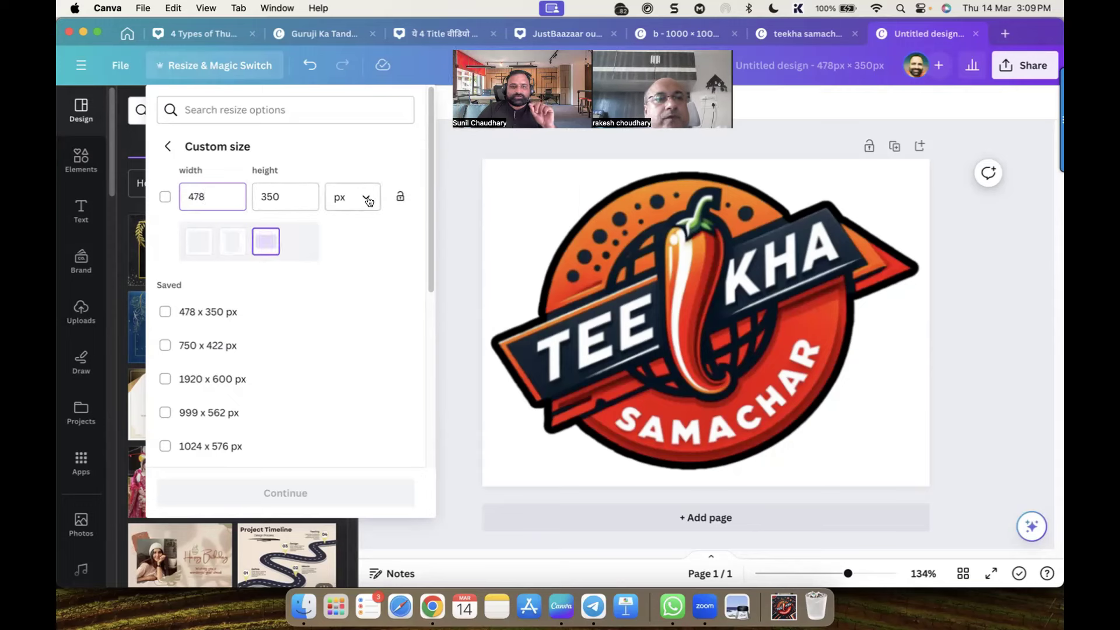
key(Return)
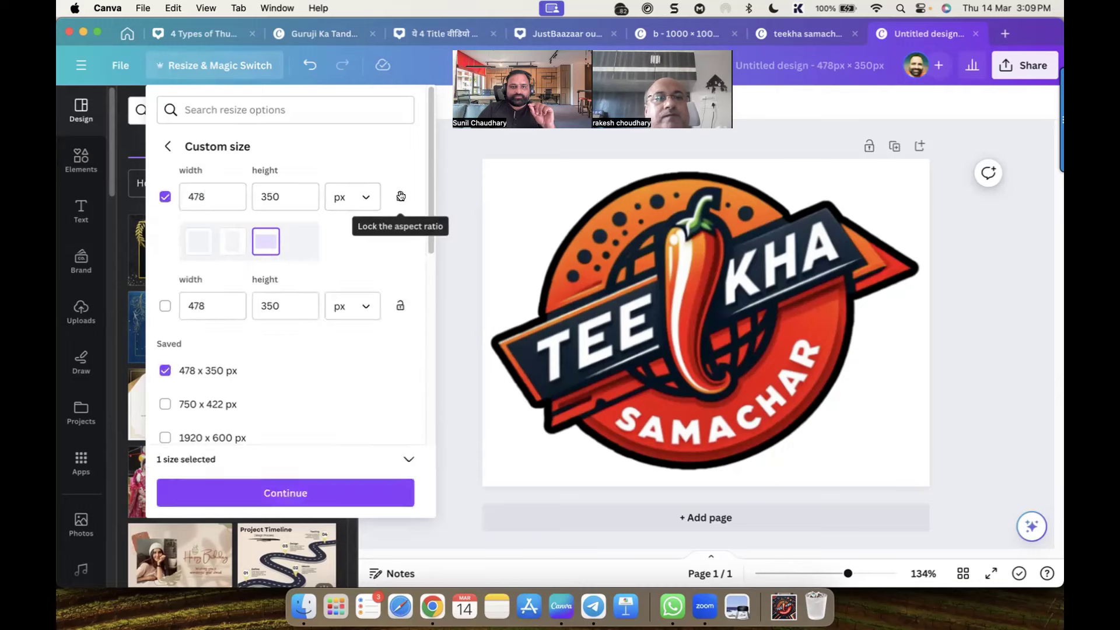
Lock the aspect ratio, set width 80 (height 59), and make a resized copy.
click(400, 197)
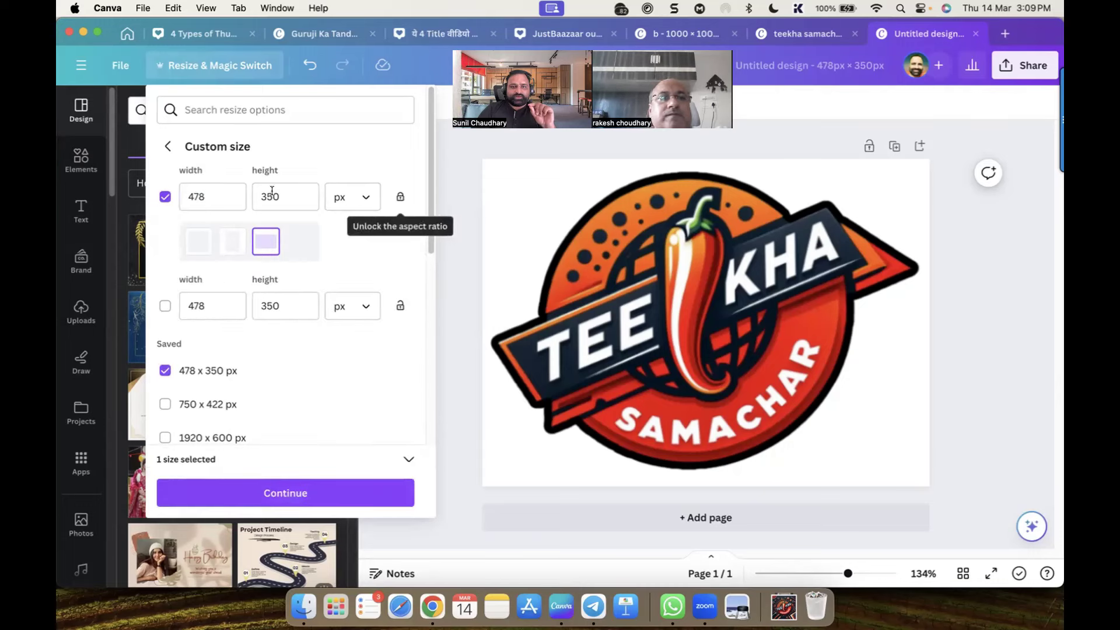
click(217, 192)
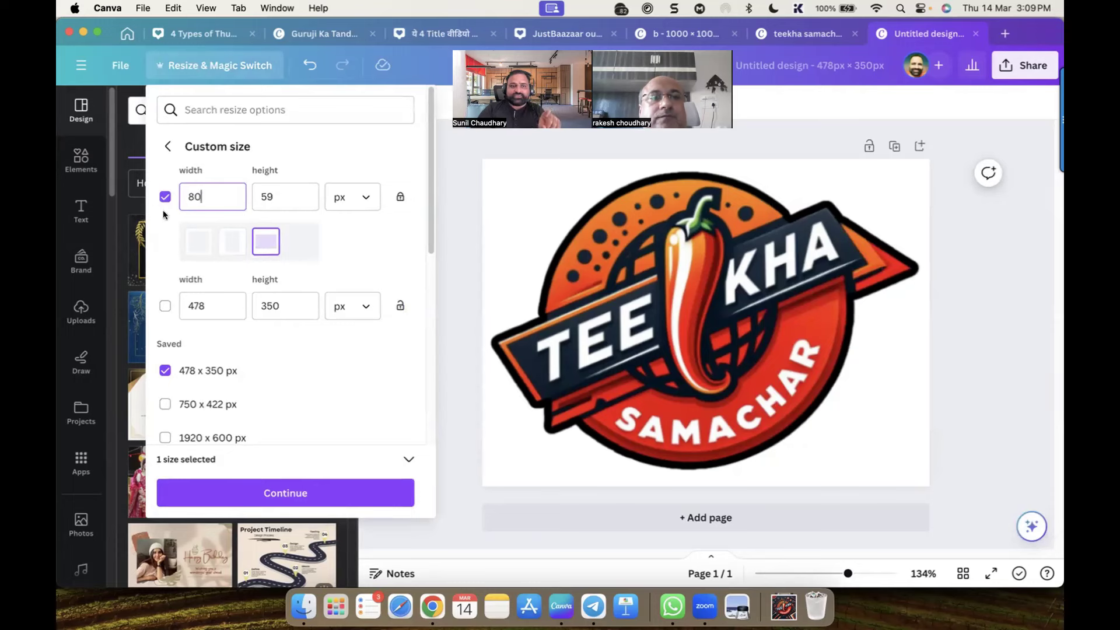
key(Tab)
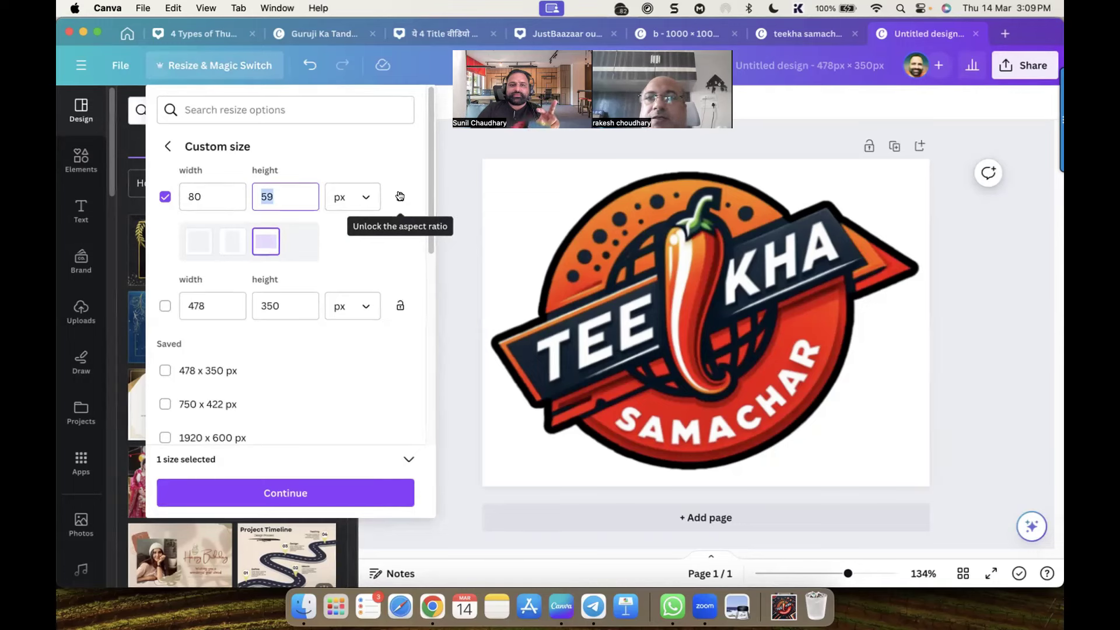
click(180, 196)
text(500)
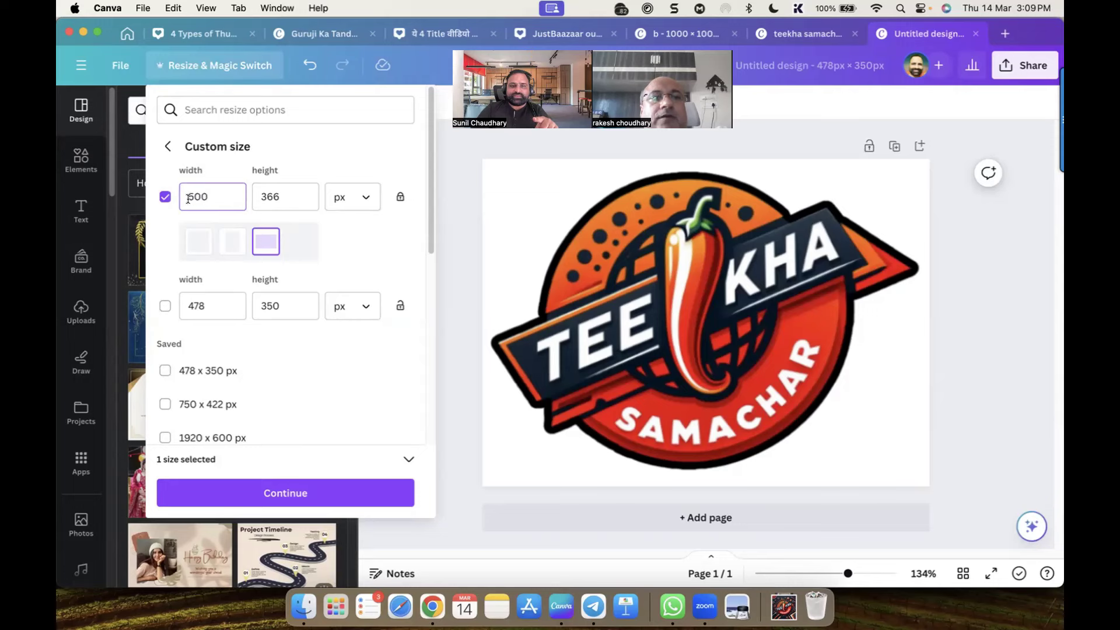
text(1000)
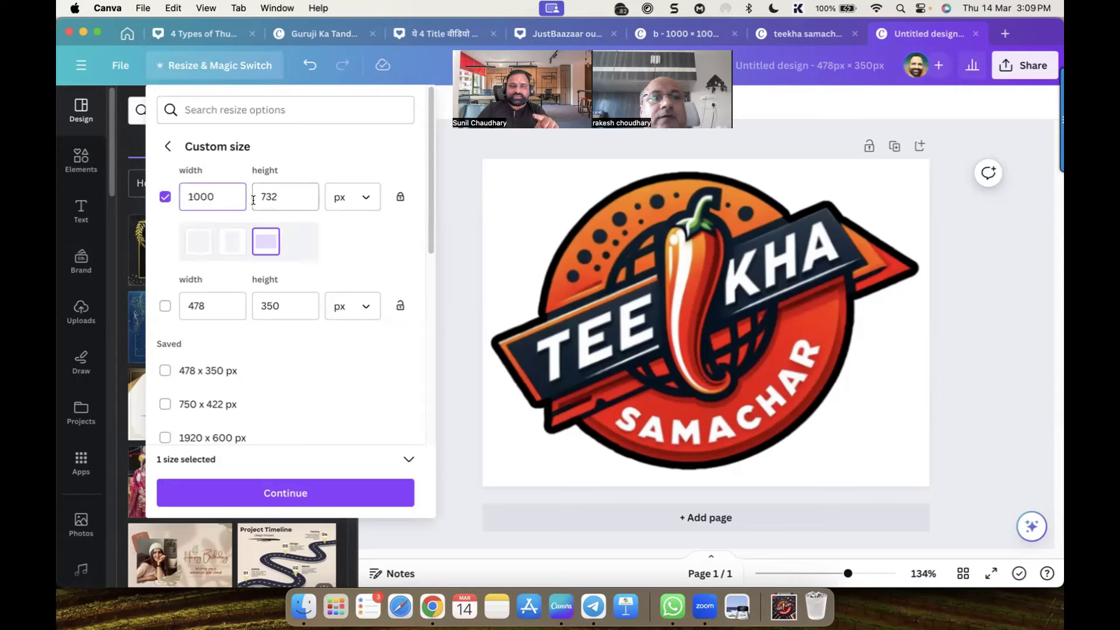
drag(220, 196, 173, 199)
text(80)
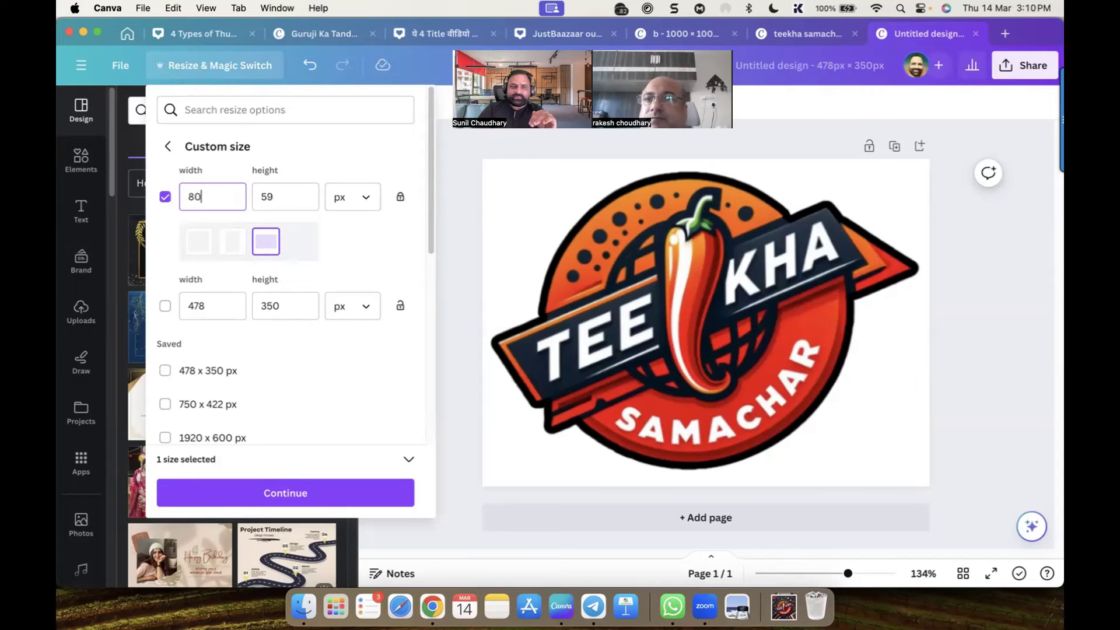
click(370, 151)
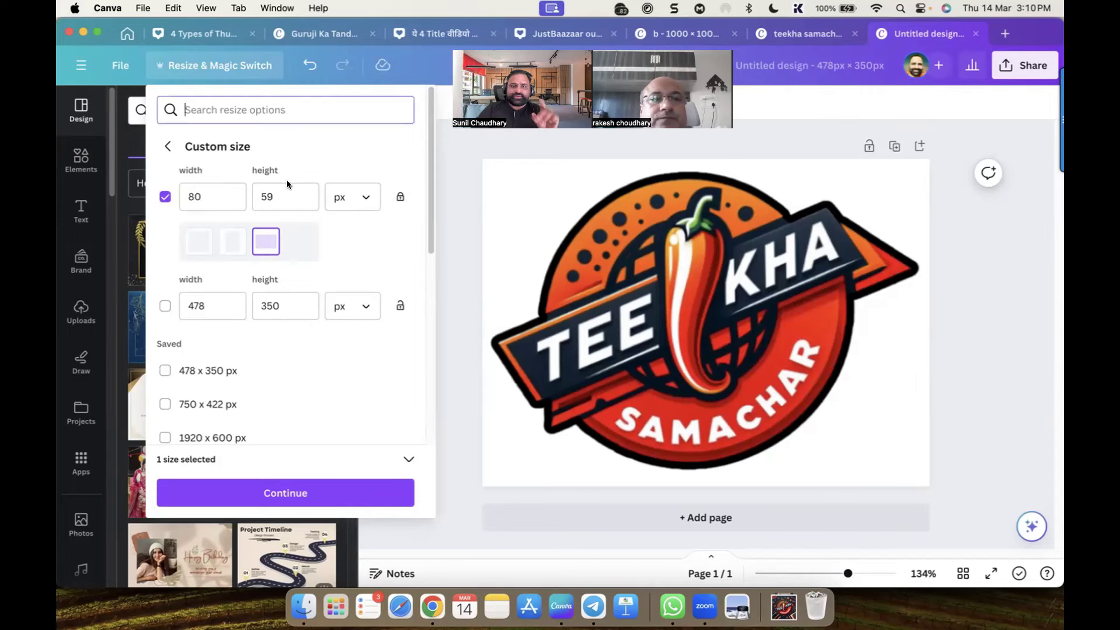
click(304, 492)
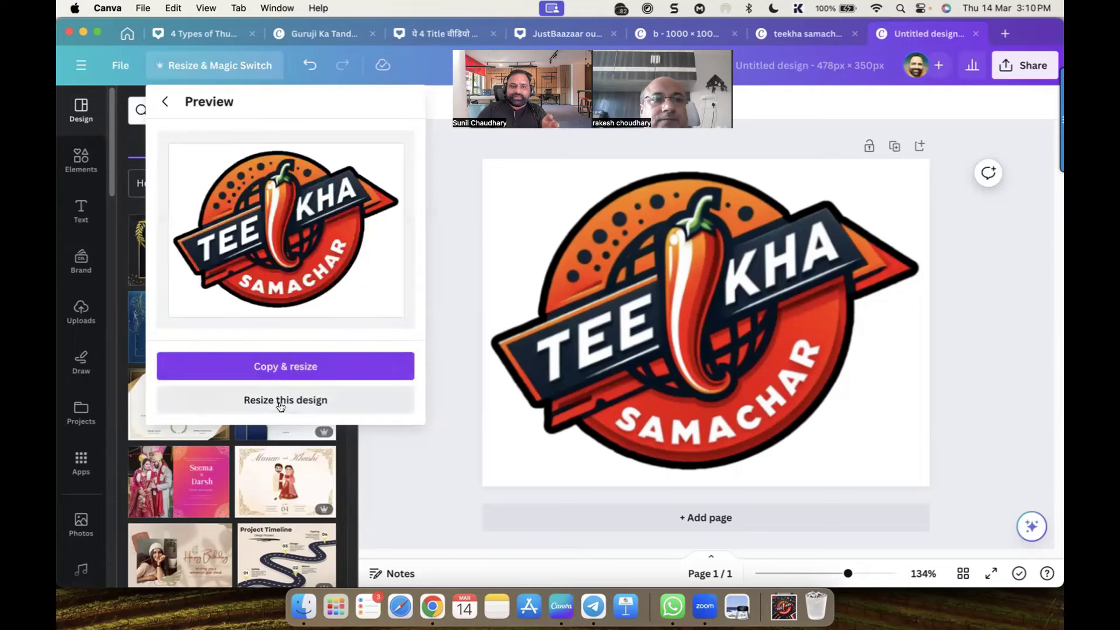
click(283, 367)
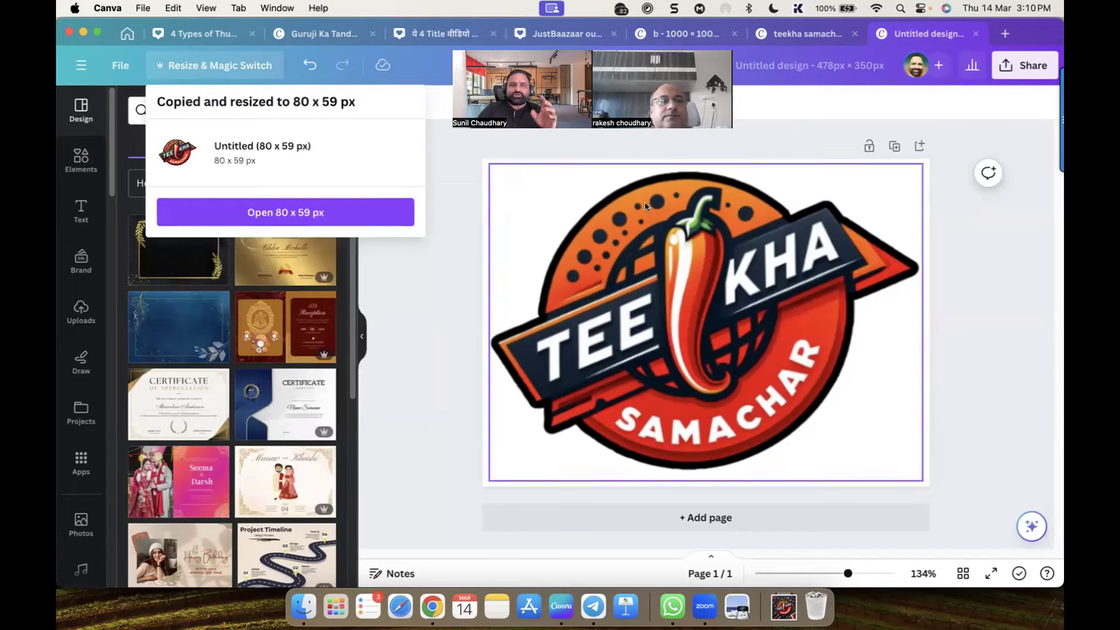
Open the 80 × 59 px copy and start a PNG download.
click(325, 212)
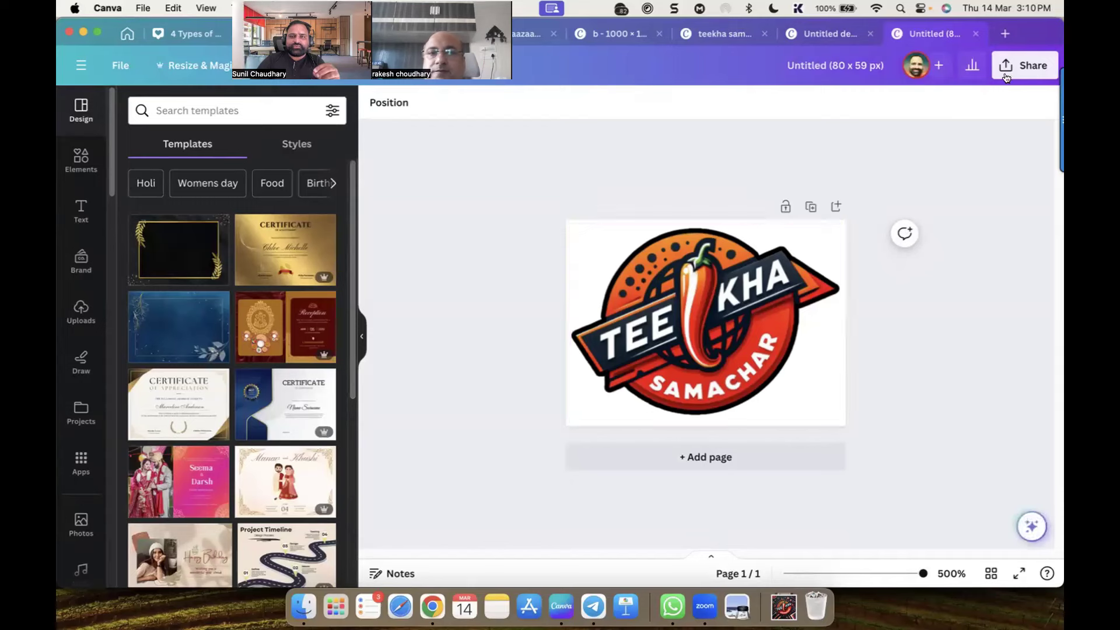
click(1018, 66)
click(826, 418)
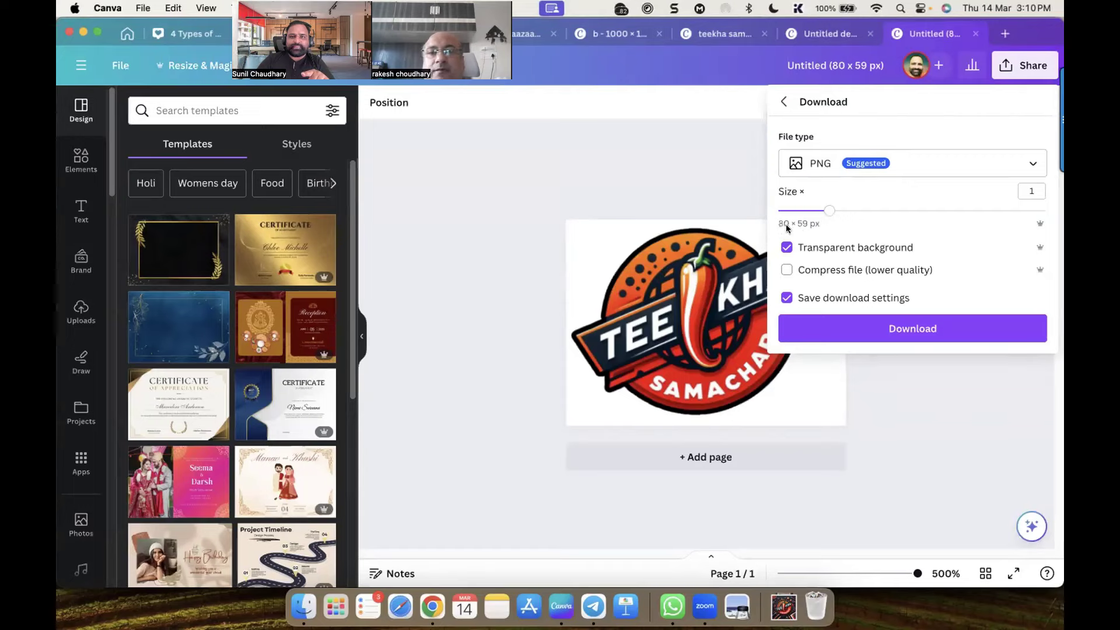
click(887, 329)
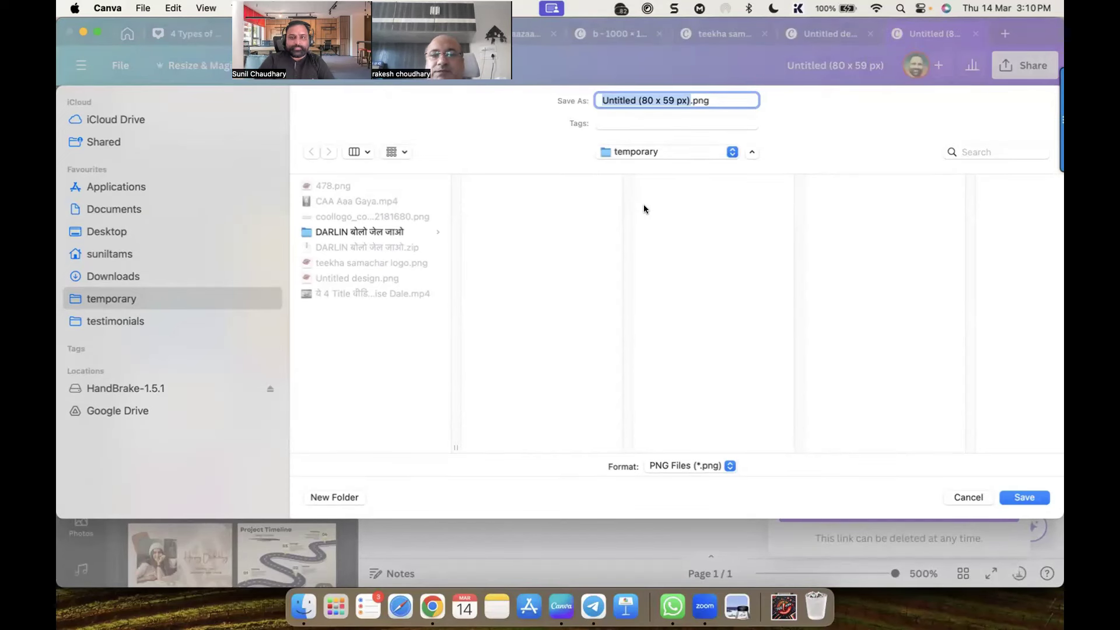
Rename the PNG file to begin with 'Favicon' and save it.
key(Left)
key(Delete)
key(Delete)
key(Delete)
key(Delete)
key(Delete)
key(Delete)
key(Delete)
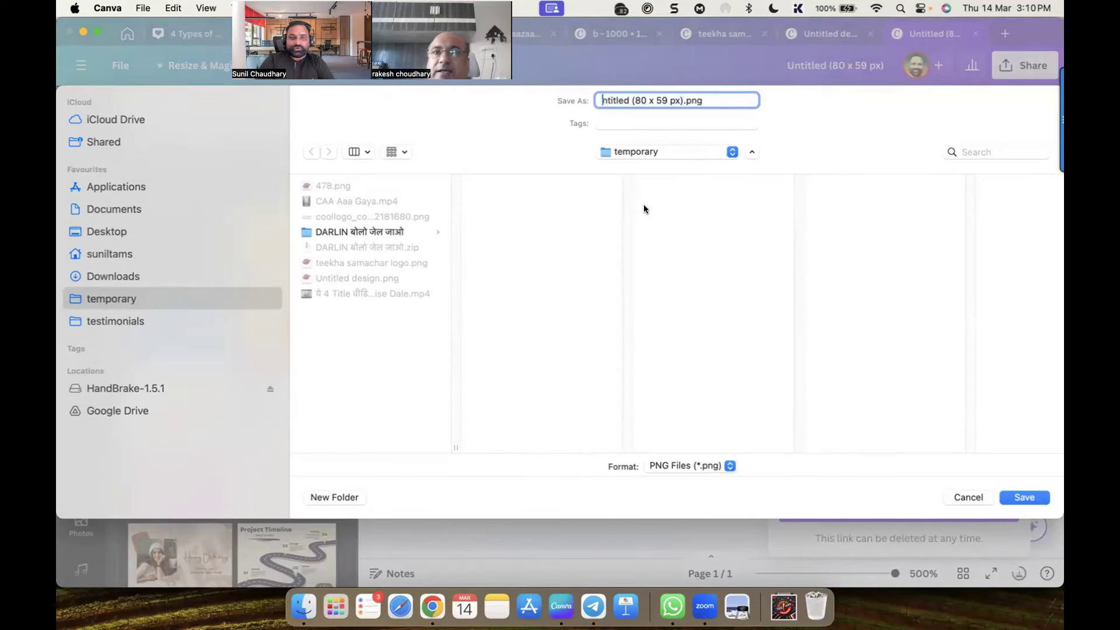
key(Delete)
text(Fav)
text(icon)
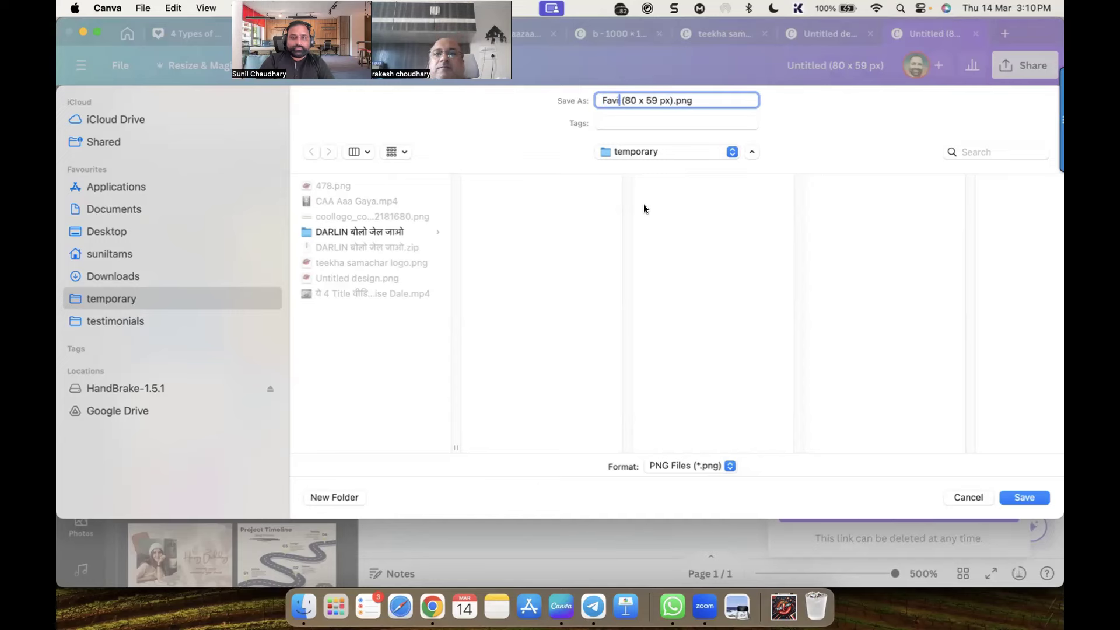
key(Return)
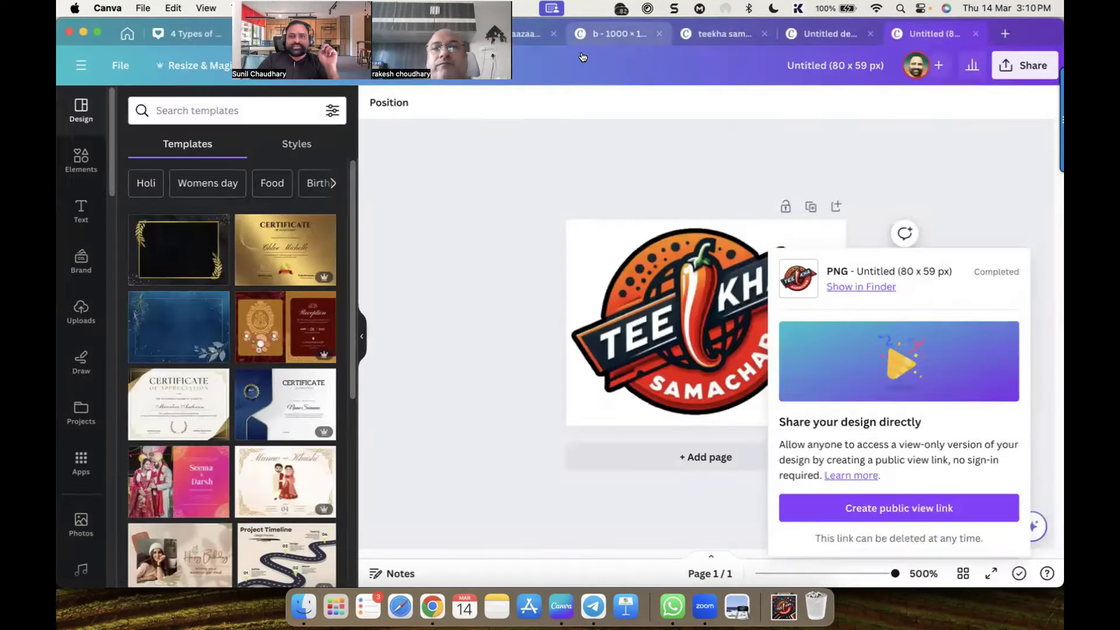
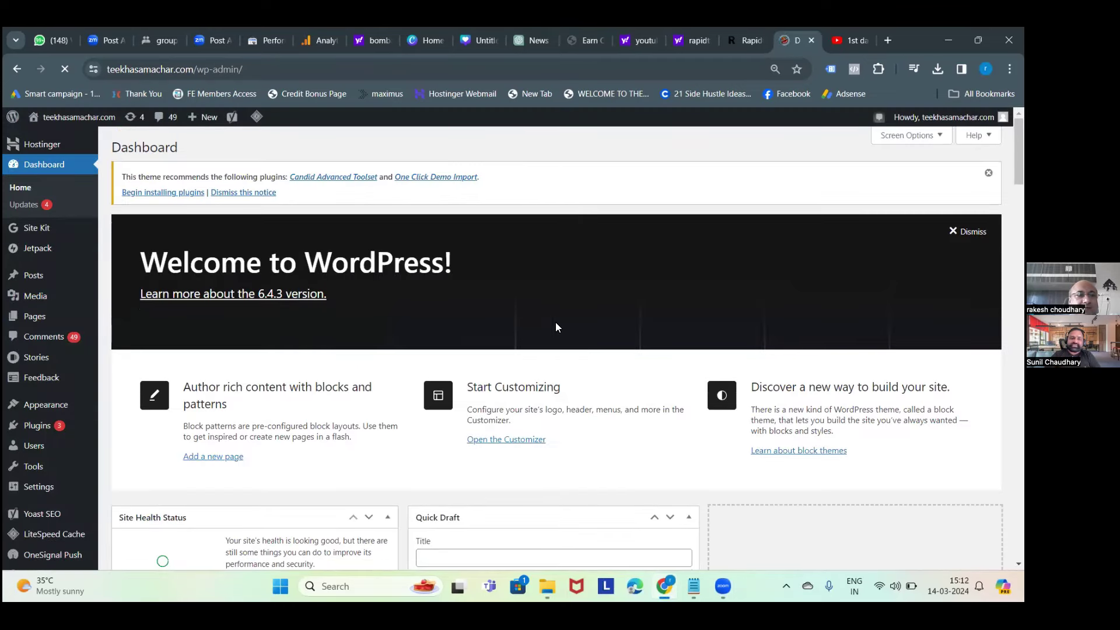
Go to Users > All Users and open the Add New User form.
mouse_move(58, 411)
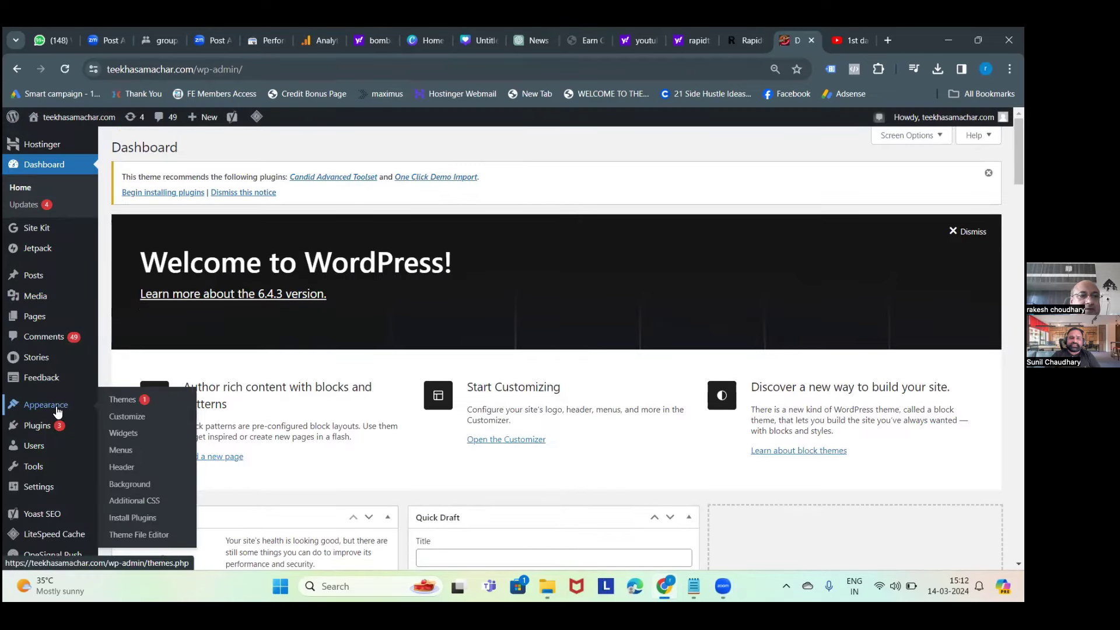
mouse_move(33, 446)
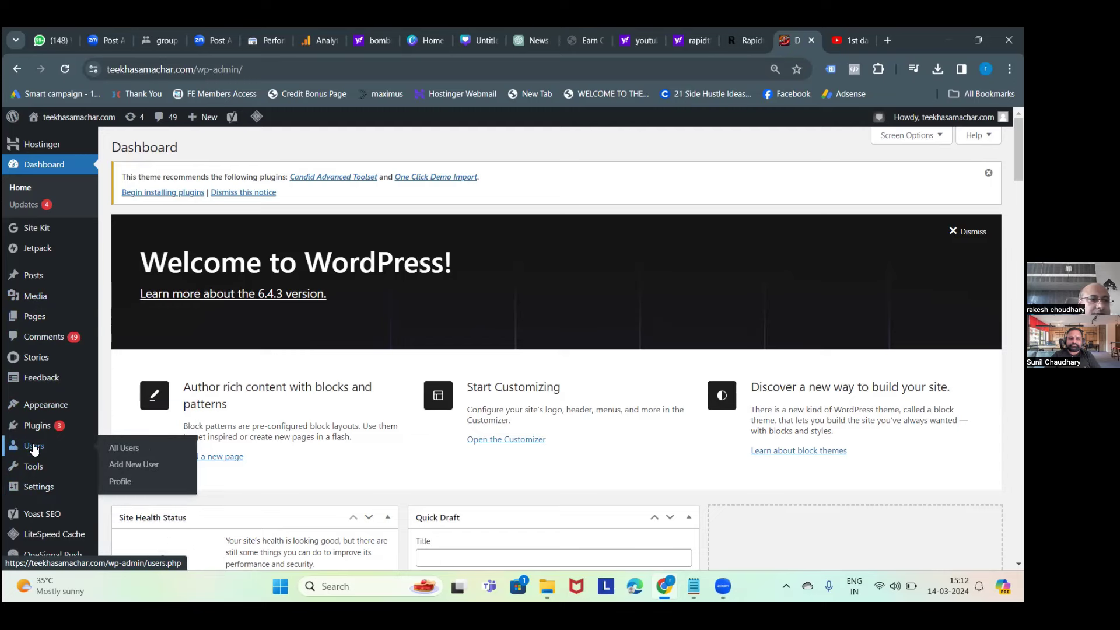
click(34, 448)
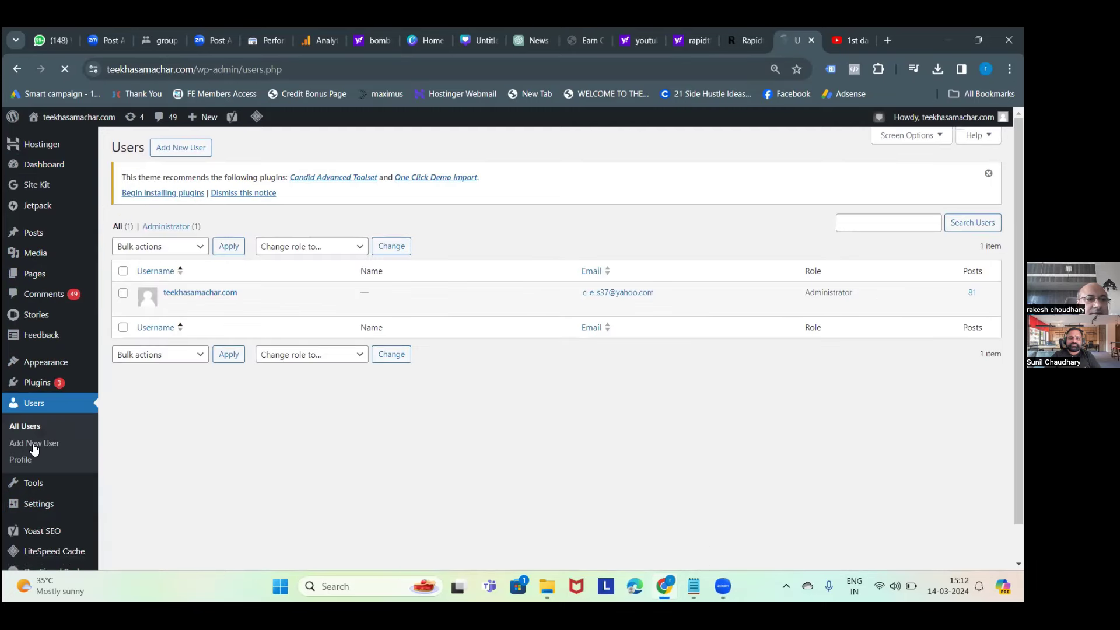
click(174, 148)
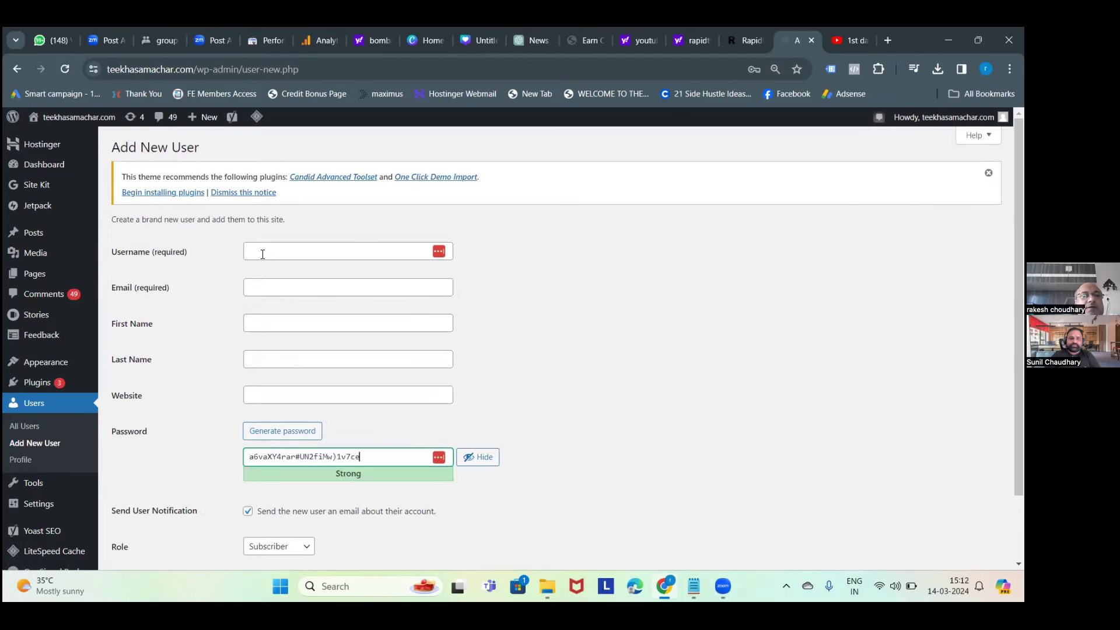
Enter the new user's username, e-mail, first name and last name, leaving the website field blank.
click(265, 252)
click(283, 282)
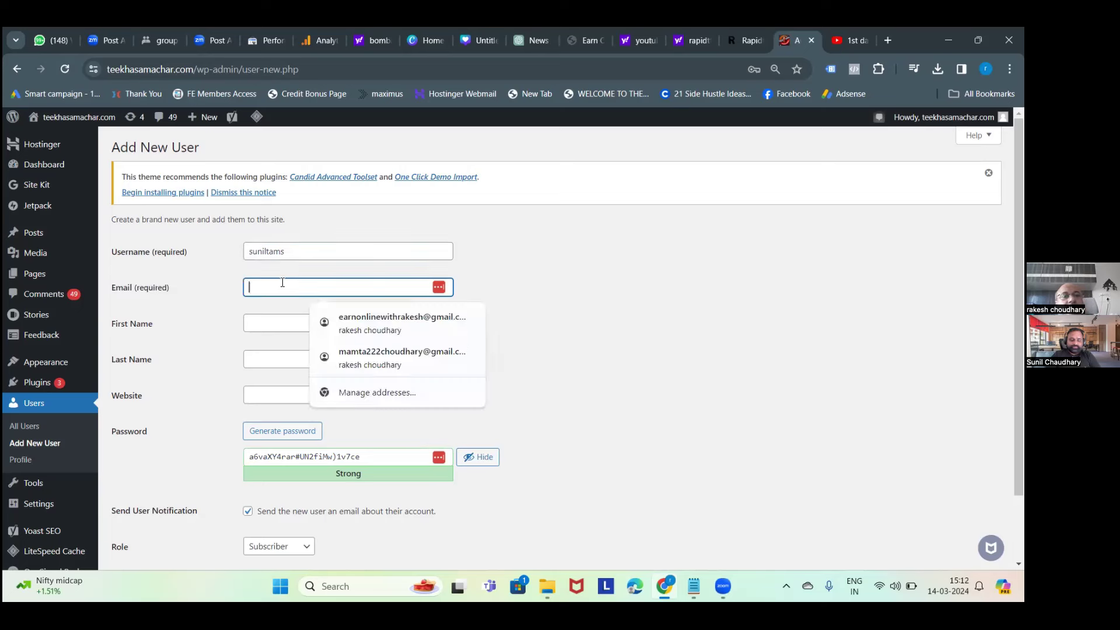
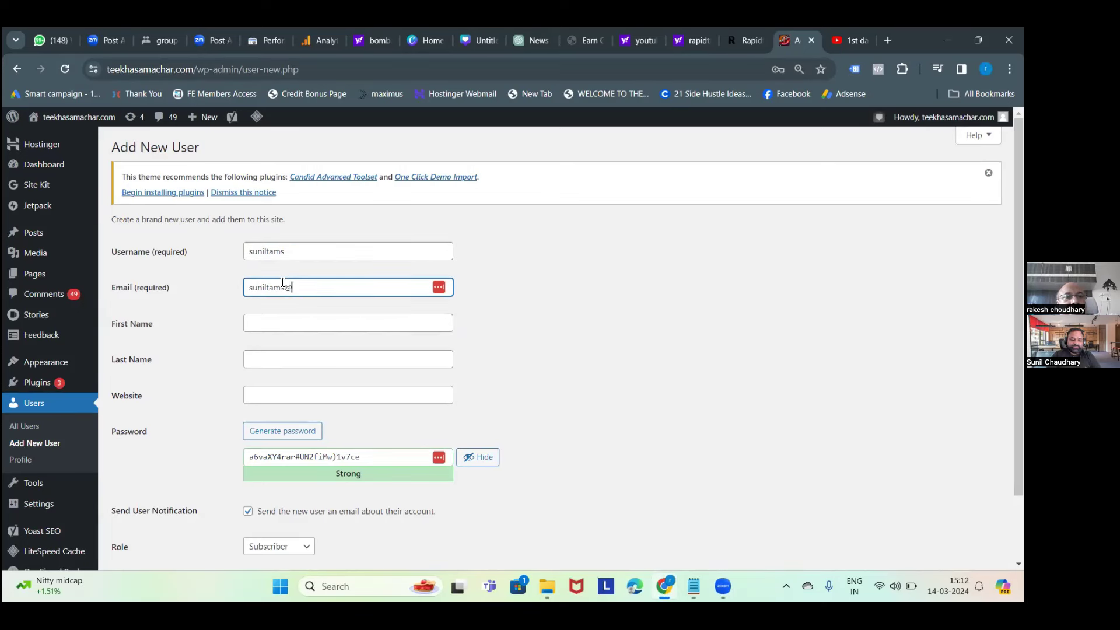
click(280, 317)
key(Tab)
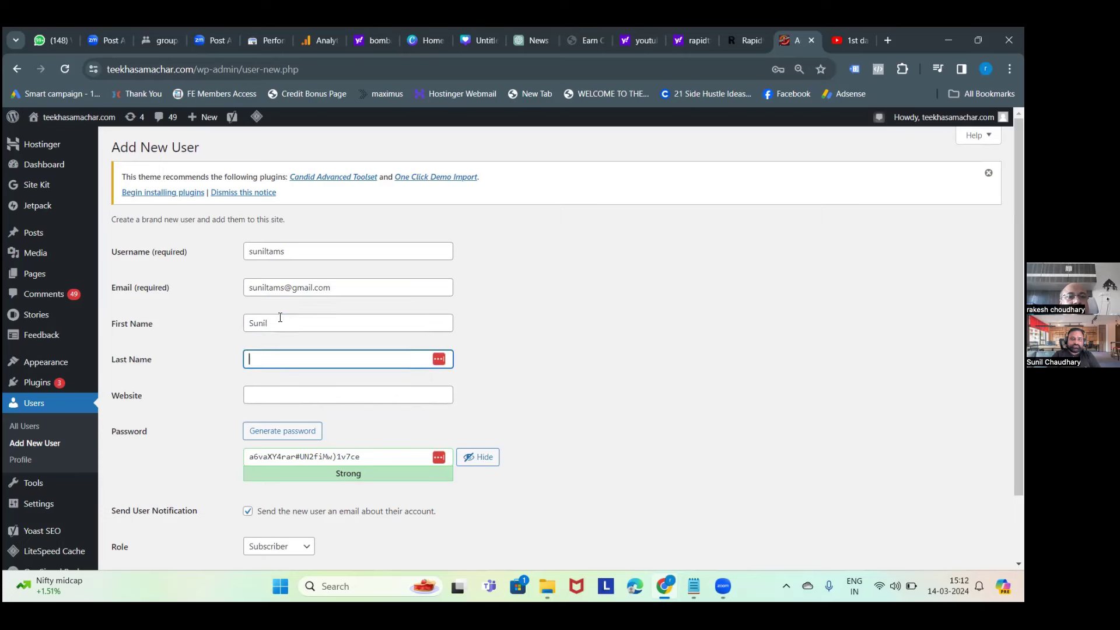
click(263, 396)
text(www)
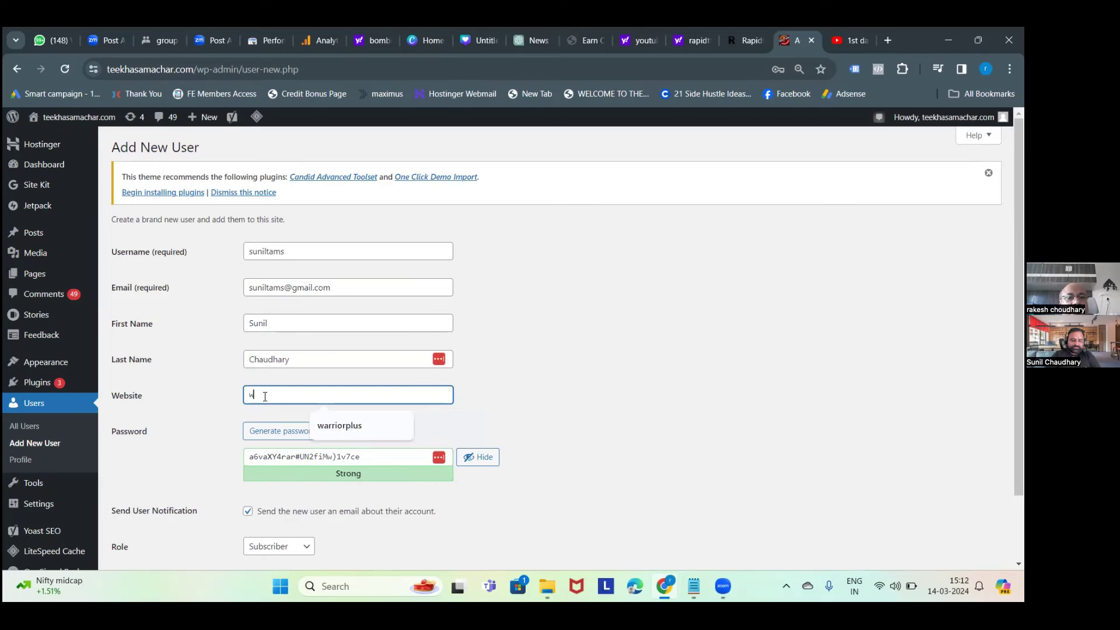
key(BackSpace)
key(BackSpace)
Replace the generated password with a custom one and set the role to Administrator.
click(379, 460)
triple_click(382, 456)
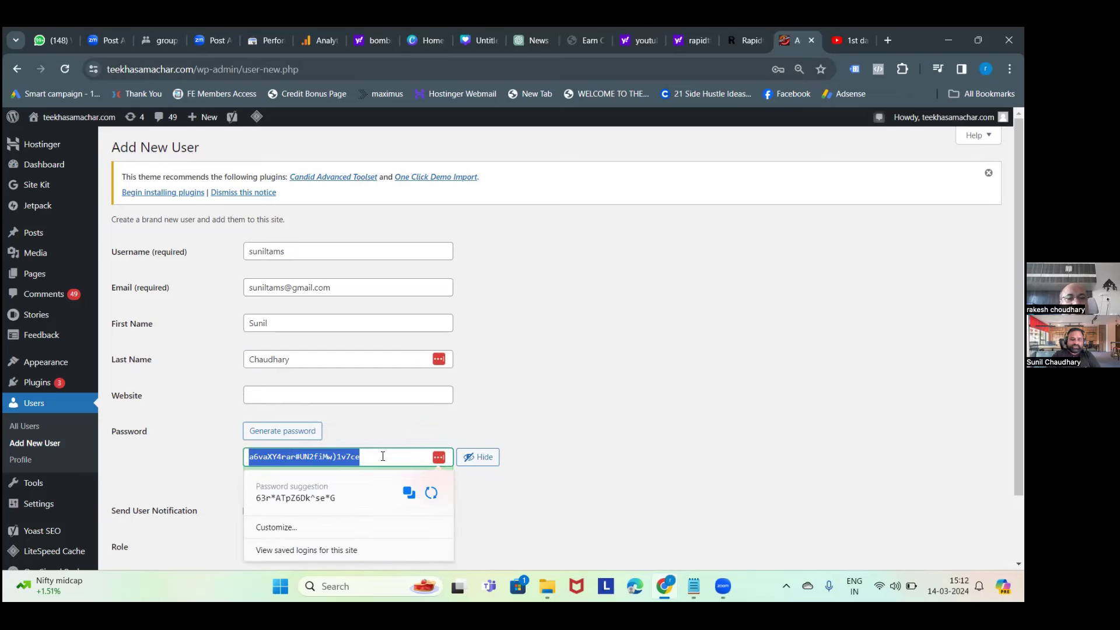
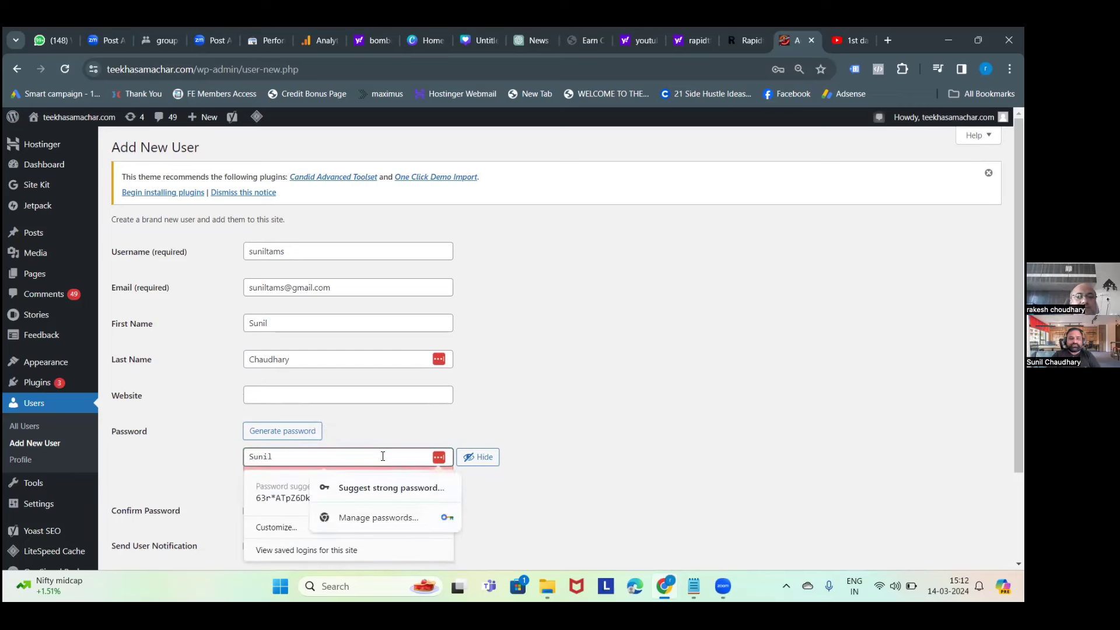
click(625, 408)
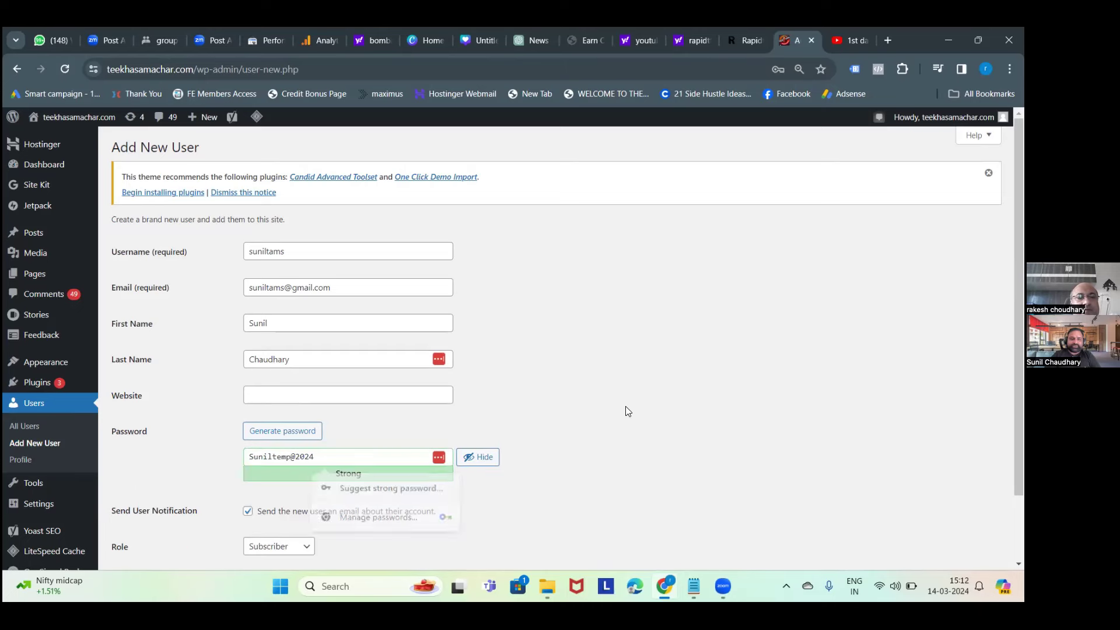
scroll(634, 427, down, 2)
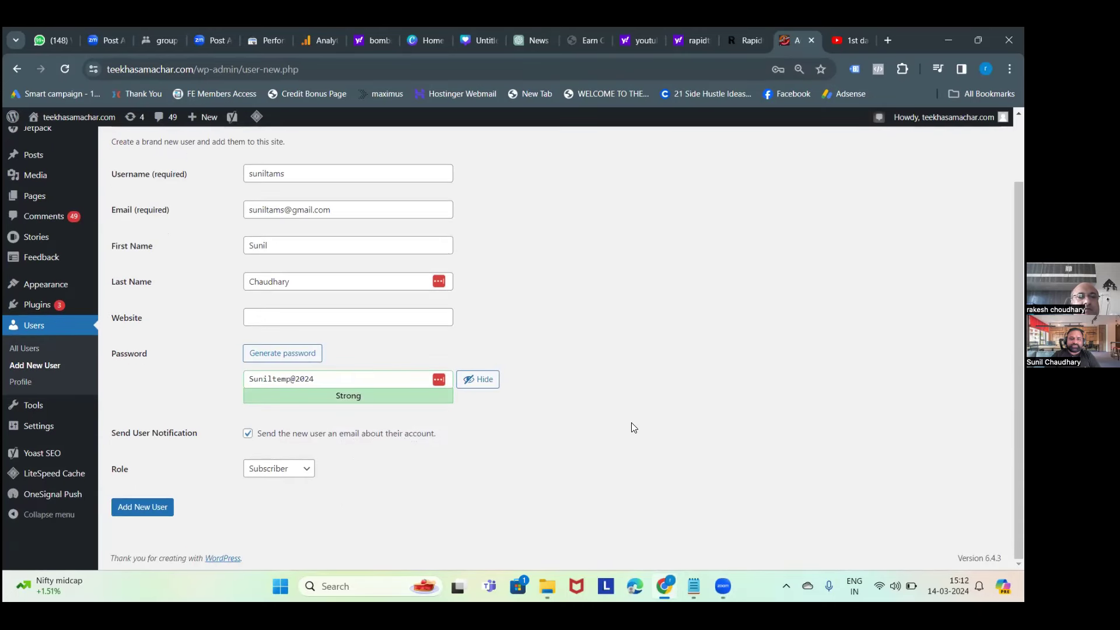
click(292, 470)
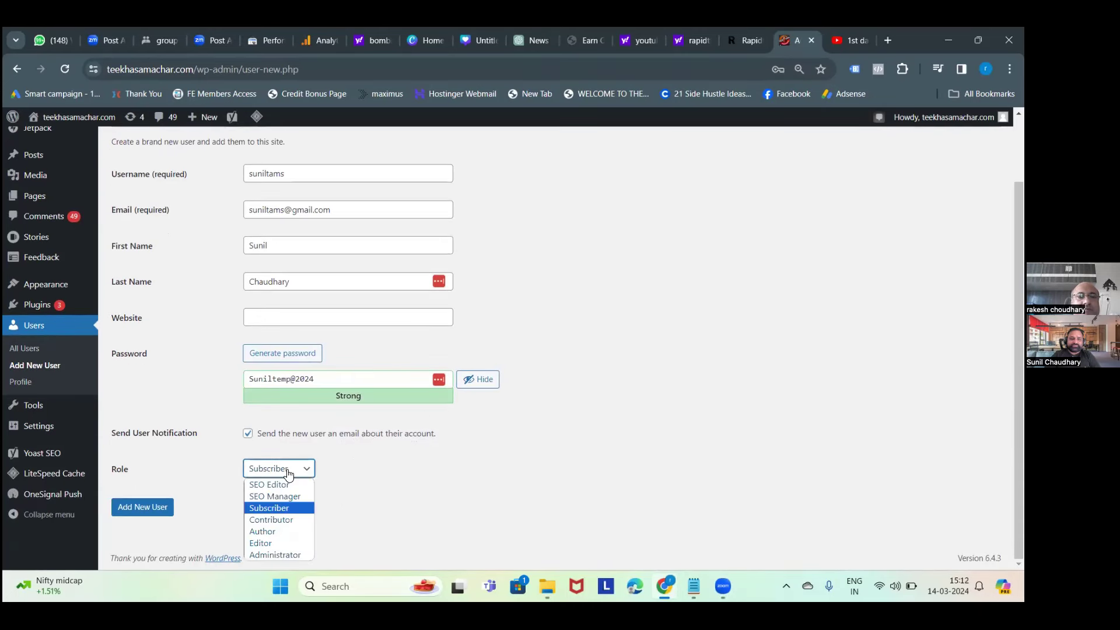
click(275, 554)
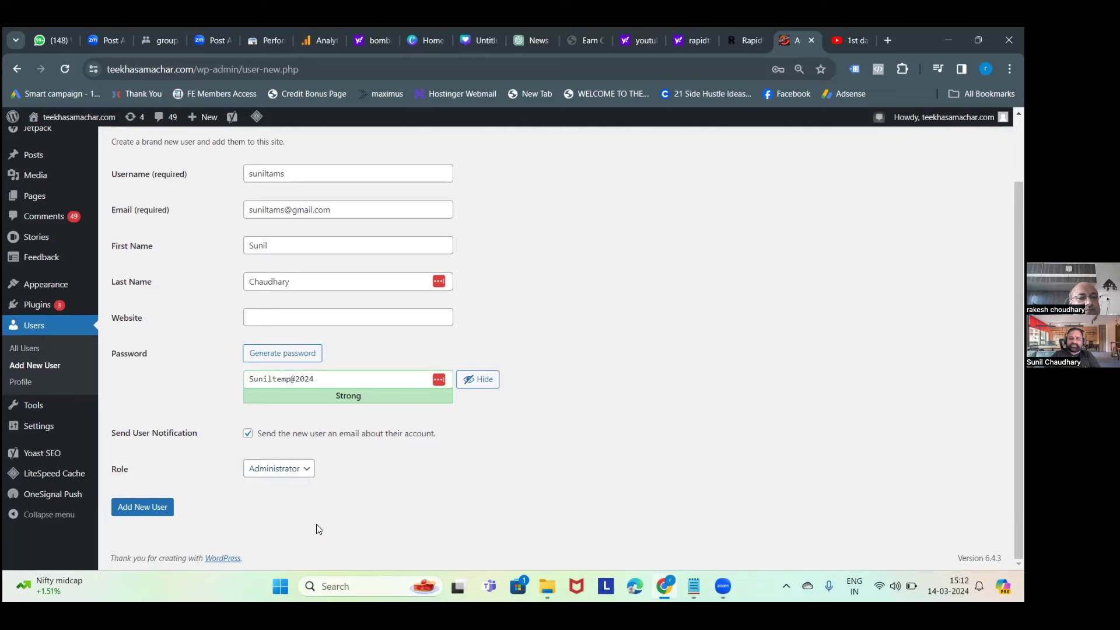
click(153, 507)
Create the new user, decline Chrome's password saving, and return to the WordPress Users page.
click(142, 513)
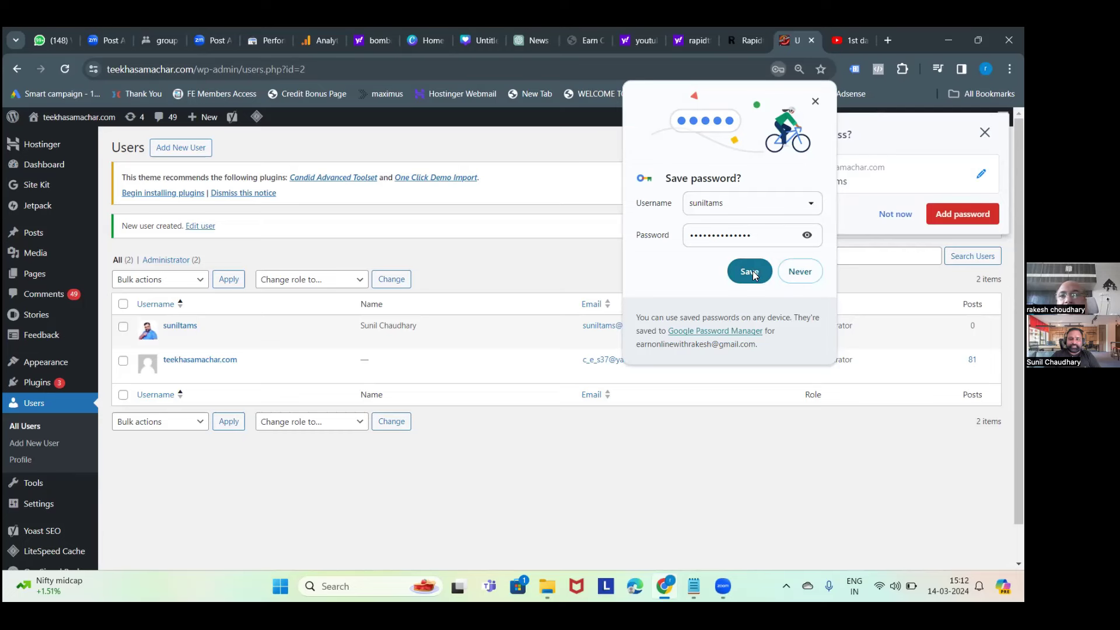
click(814, 102)
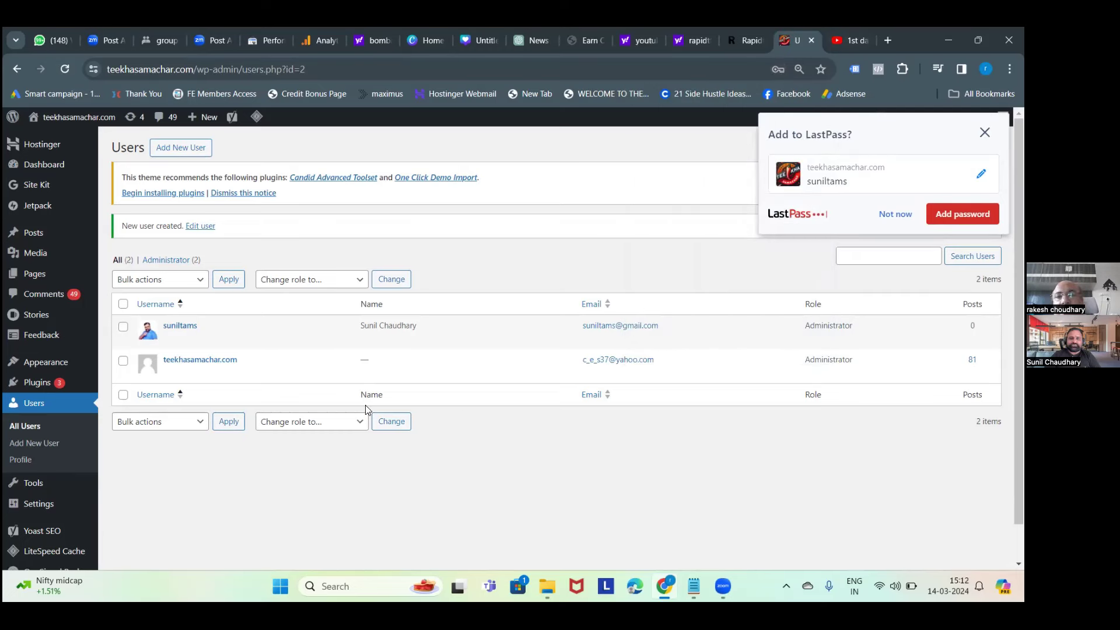
click(122, 326)
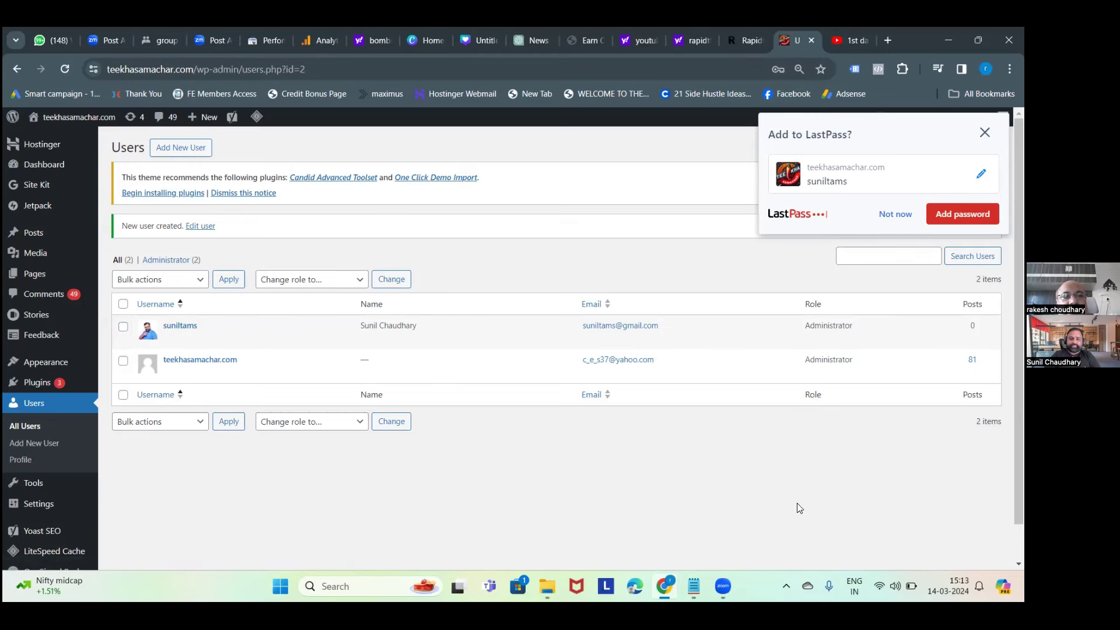
key(super)
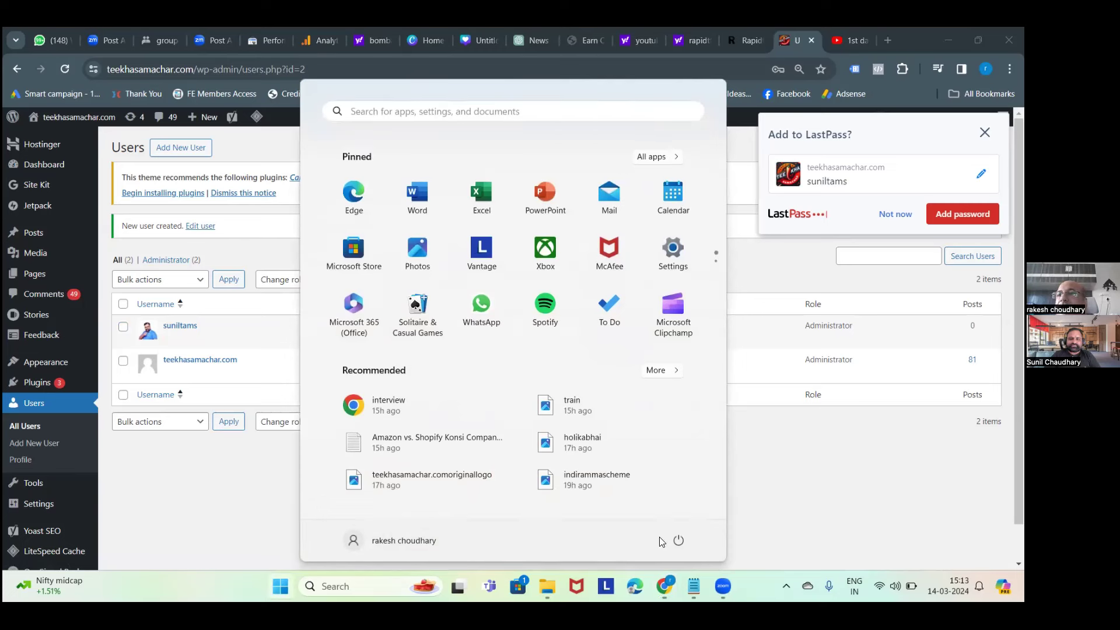
click(827, 445)
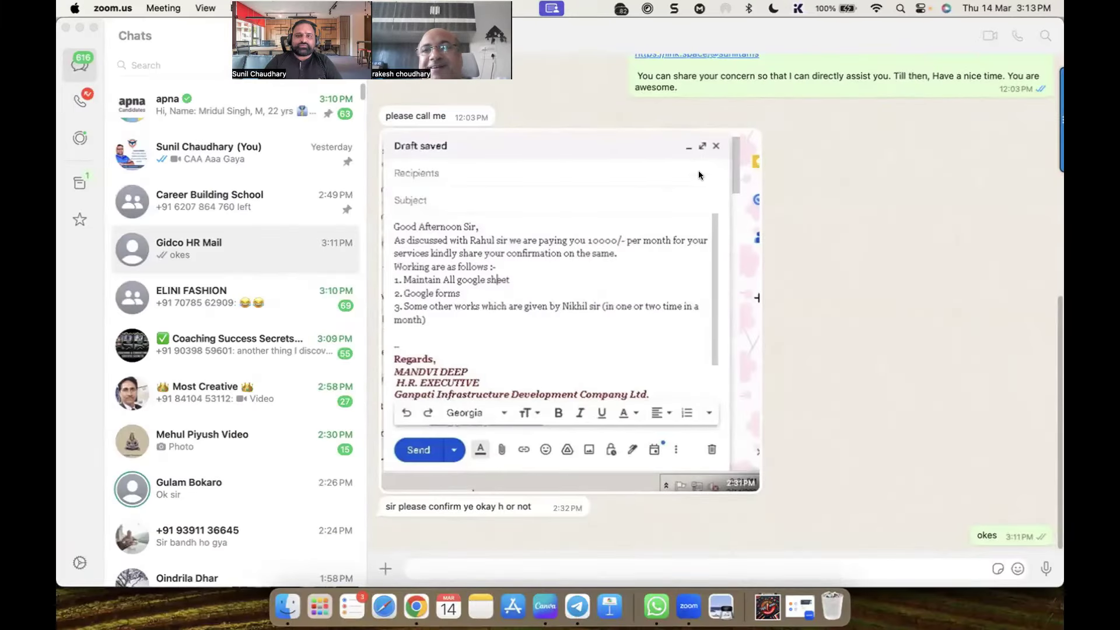
Bring Chrome forward and load teekhasamachar.com/wp-admin in the patrakara mic search tab.
click(416, 606)
click(150, 37)
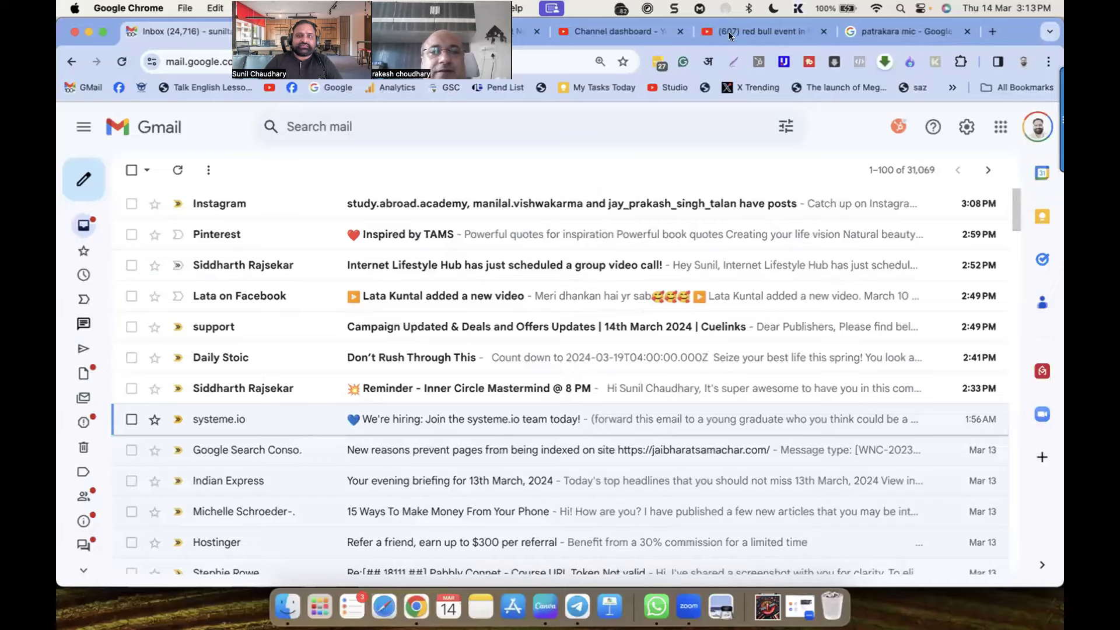
click(867, 30)
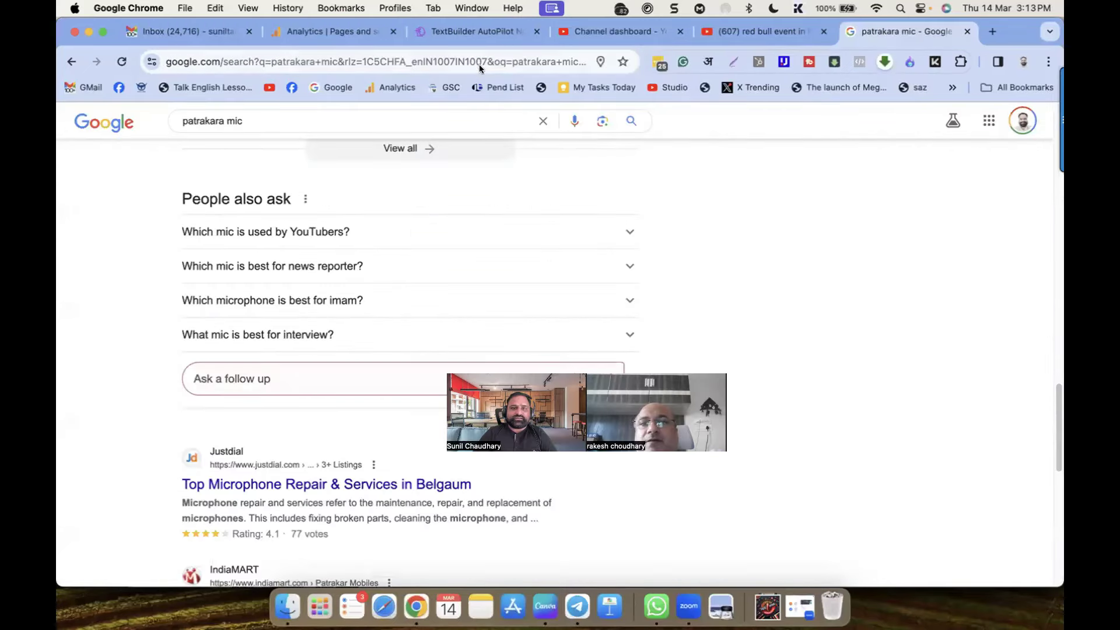
click(473, 61)
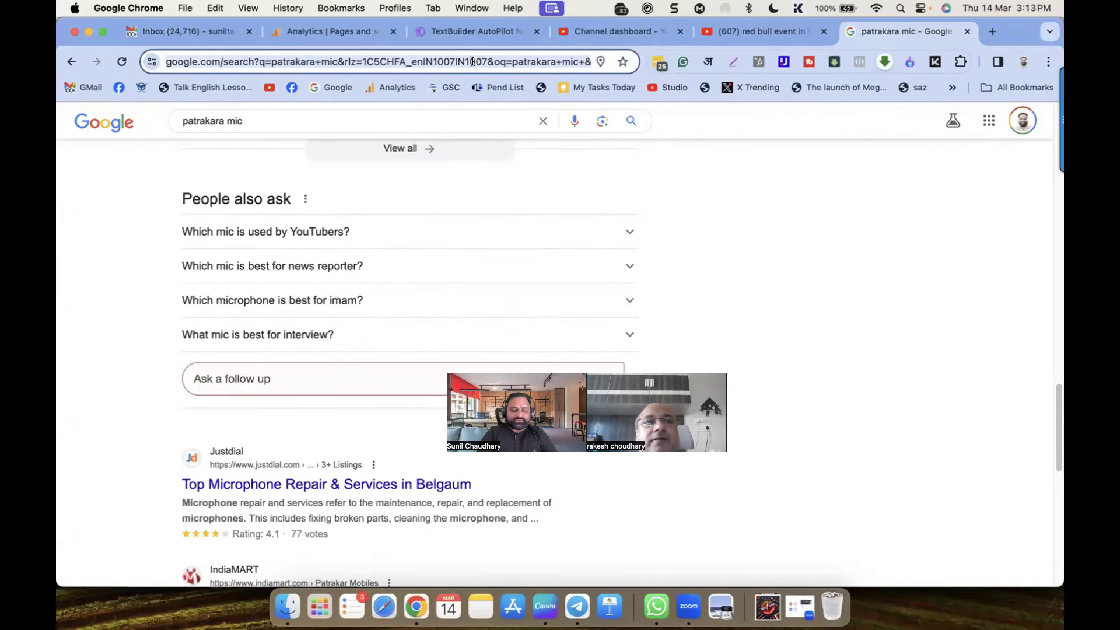
text(teekhasamachar.com)
key(Return)
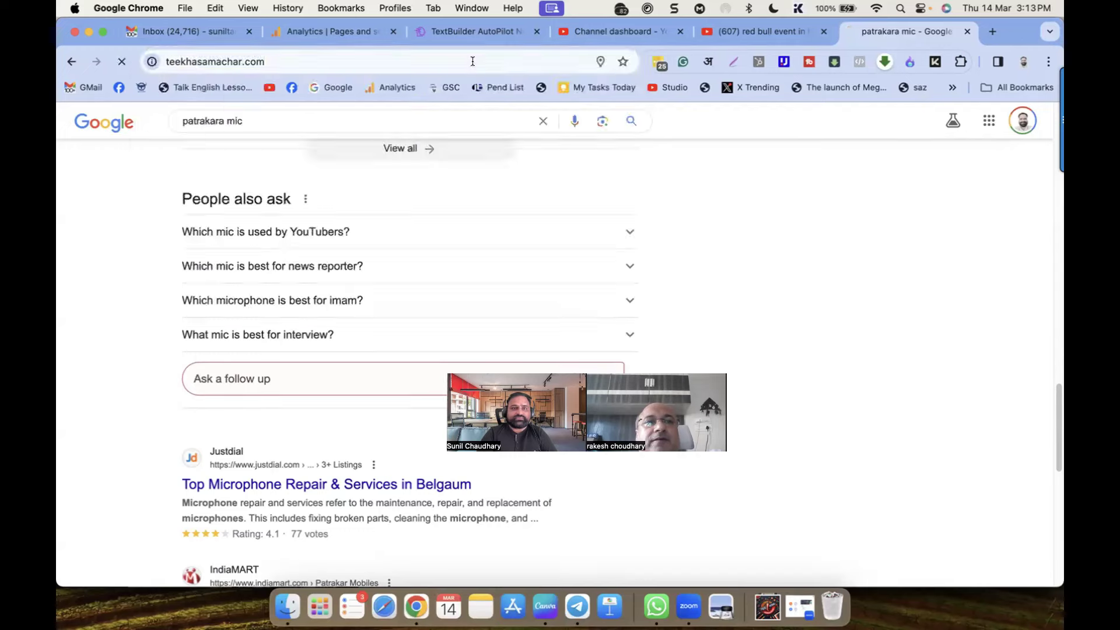
click(411, 65)
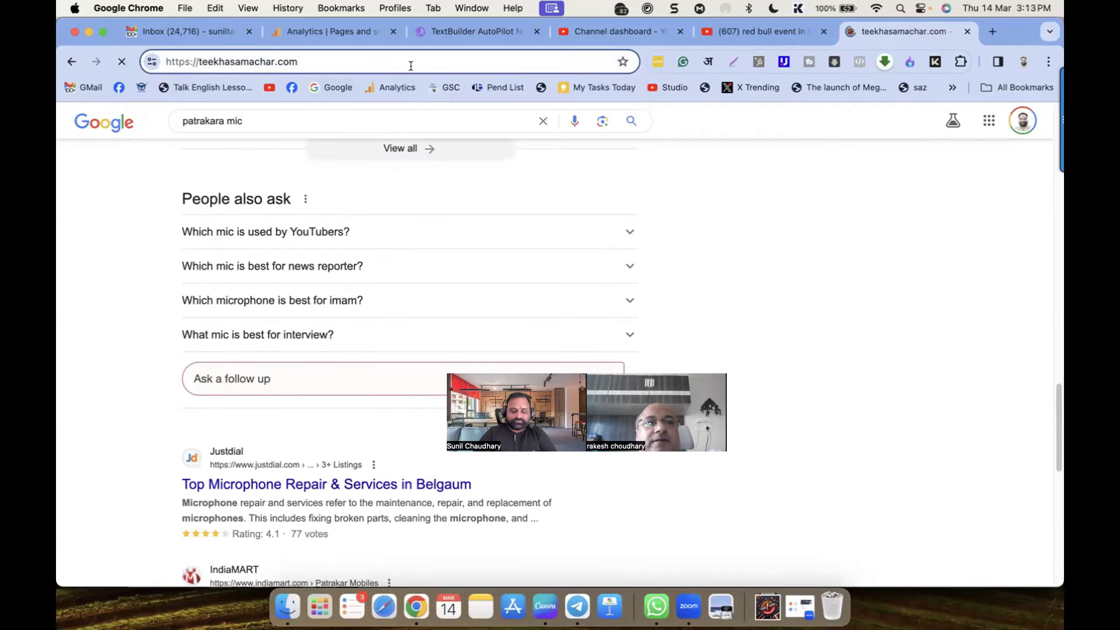
text(/wp-admin)
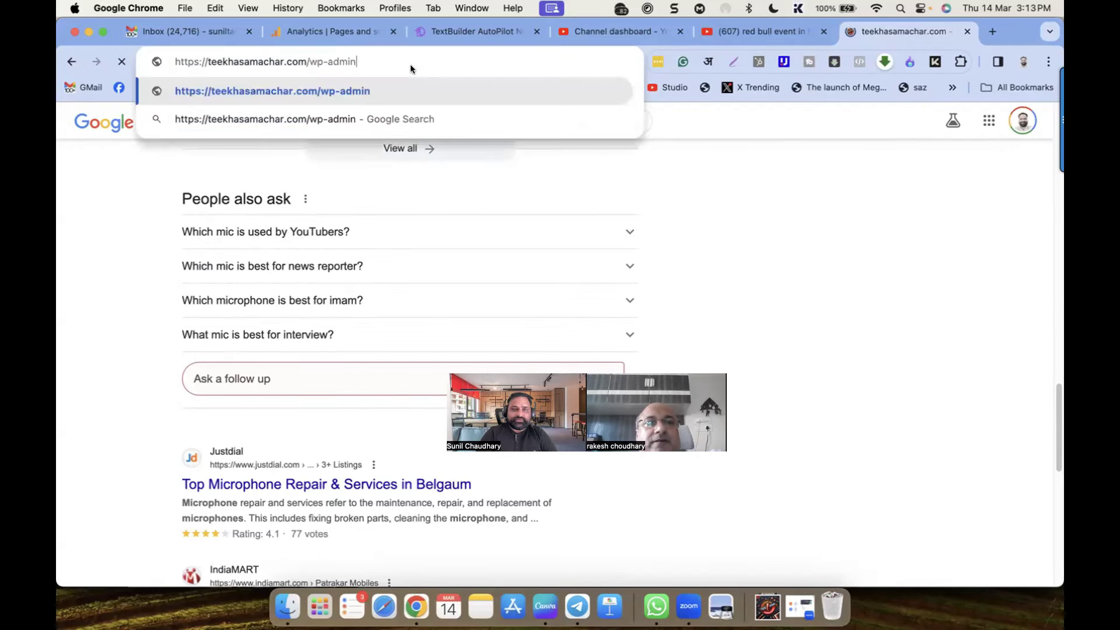
key(Return)
key(super+l)
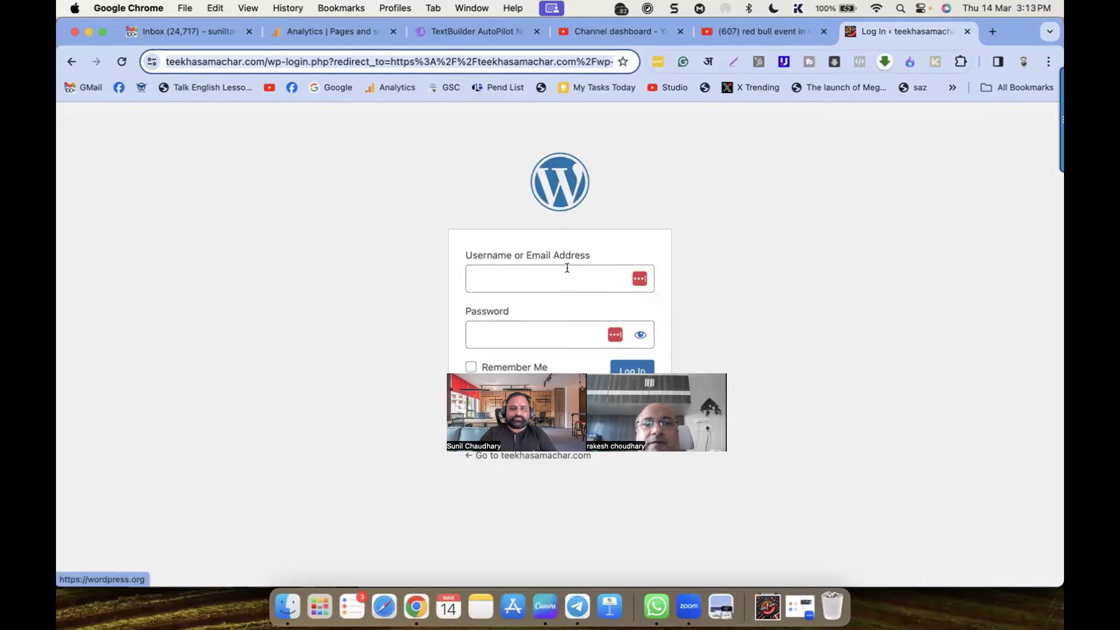
Log in to teekhasamachar.com with the new administrator's e-mail and password.
click(545, 276)
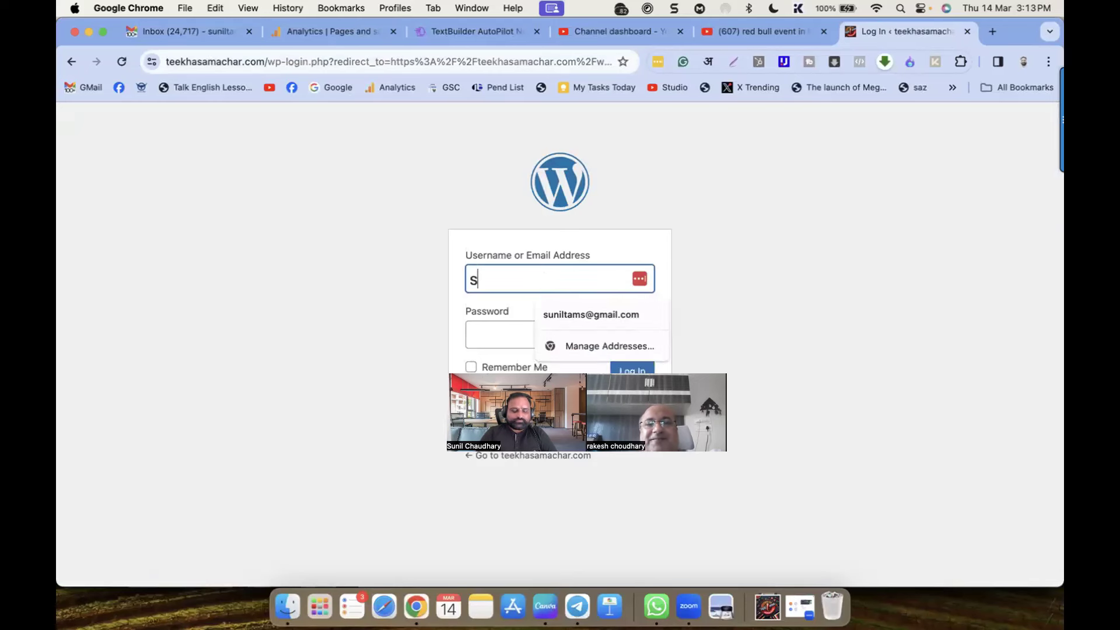
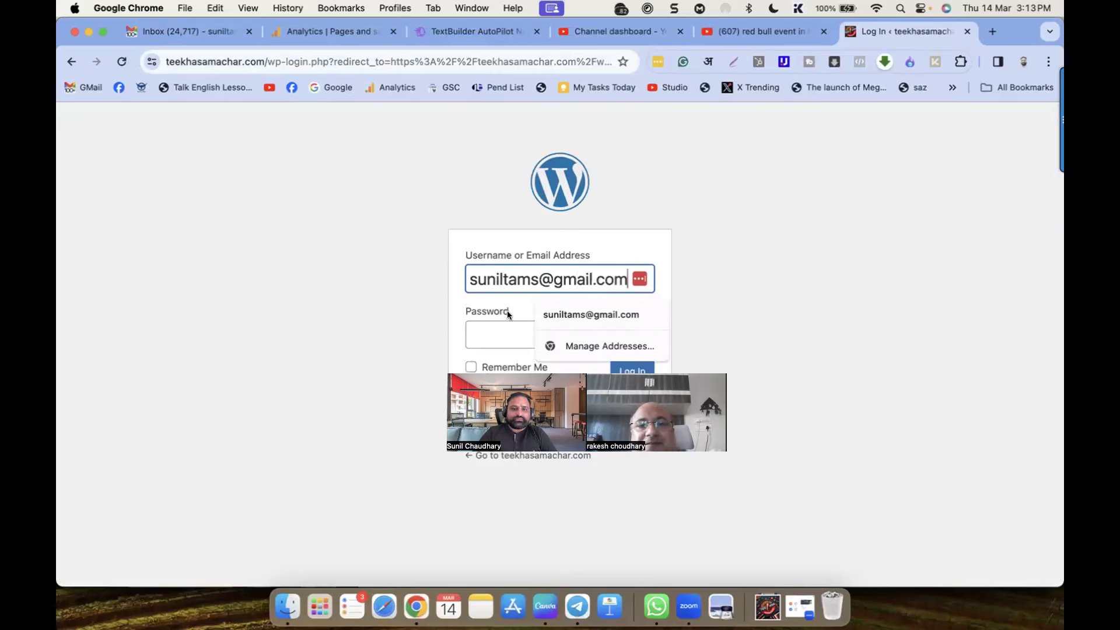
click(507, 331)
text(••••••••••••••)
key(Return)
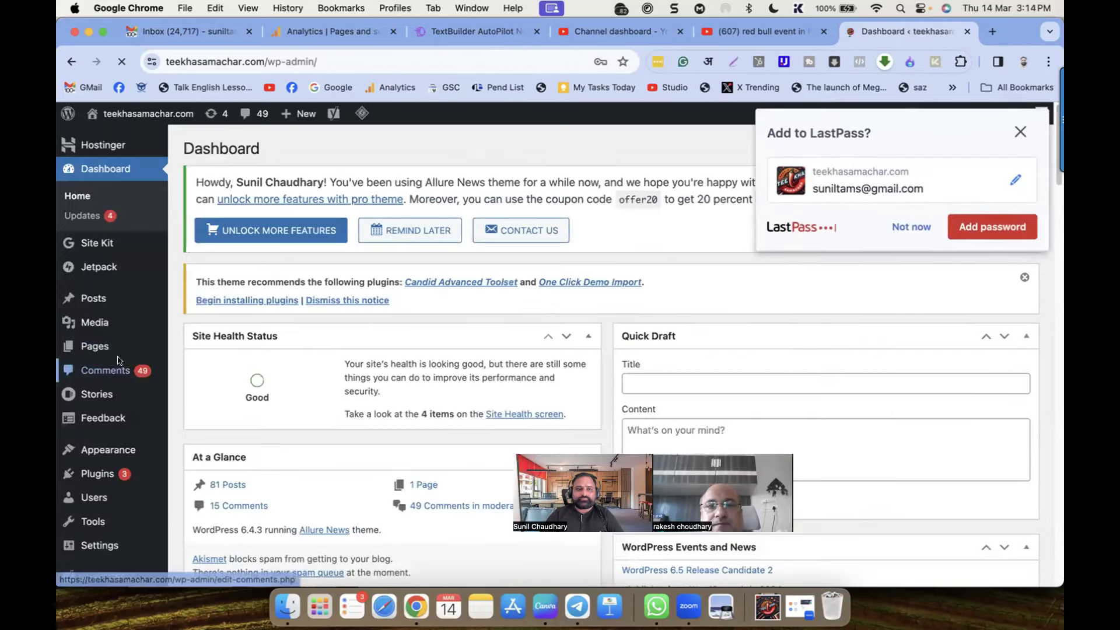
mouse_move(109, 454)
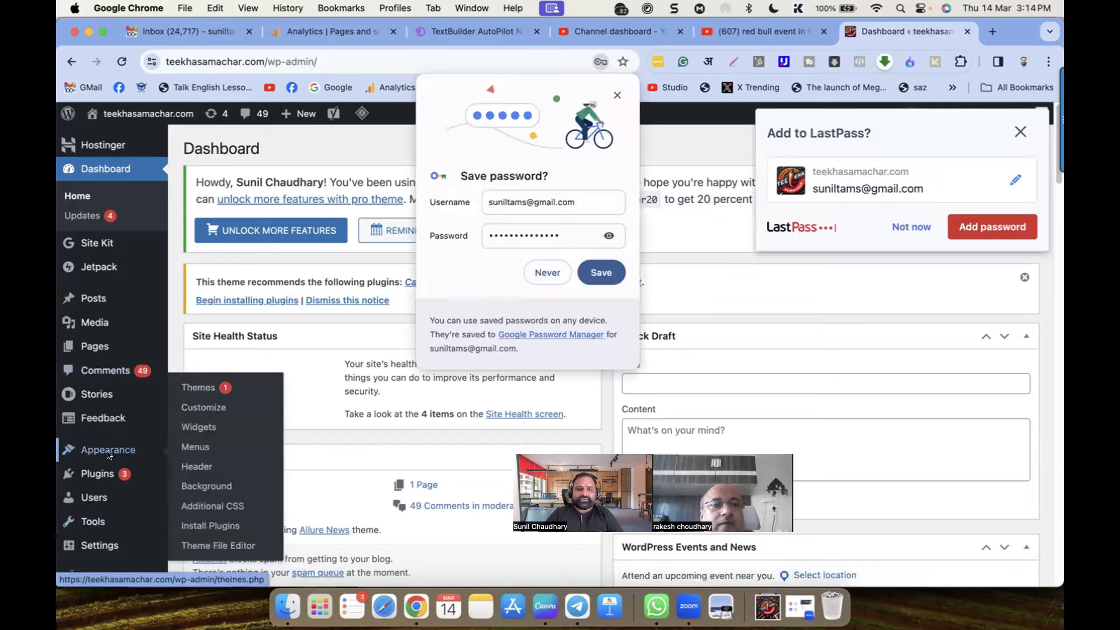
Choose Appearance > Customize to launch the theme Customizer.
click(206, 409)
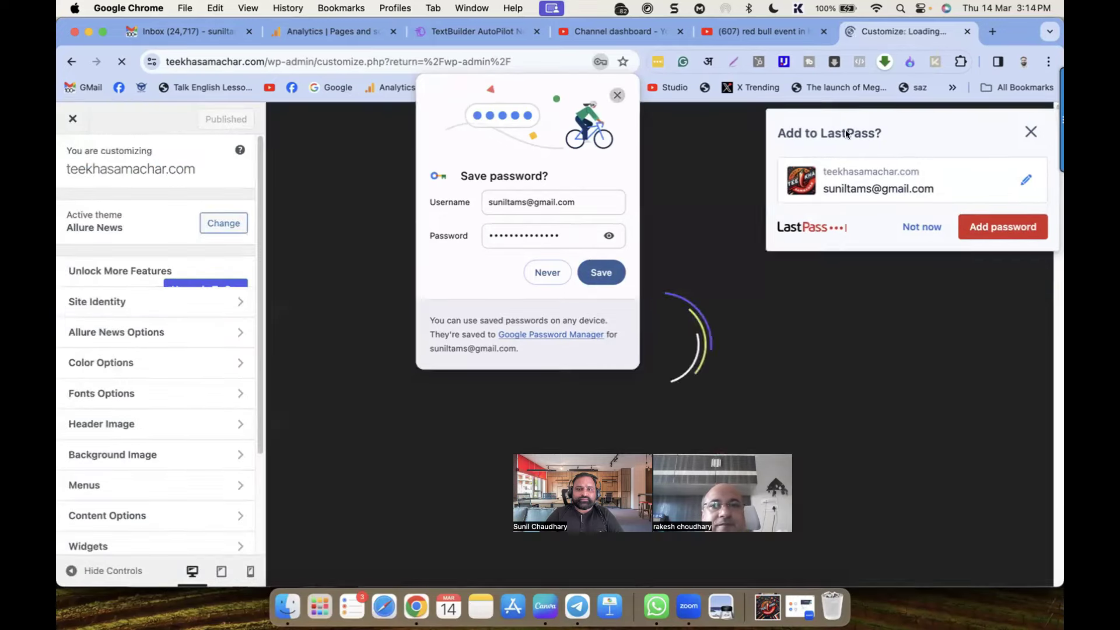
In Site Identity, remove the old logo and upload 478.png from the temporary folder as the uncropped logo.
click(617, 96)
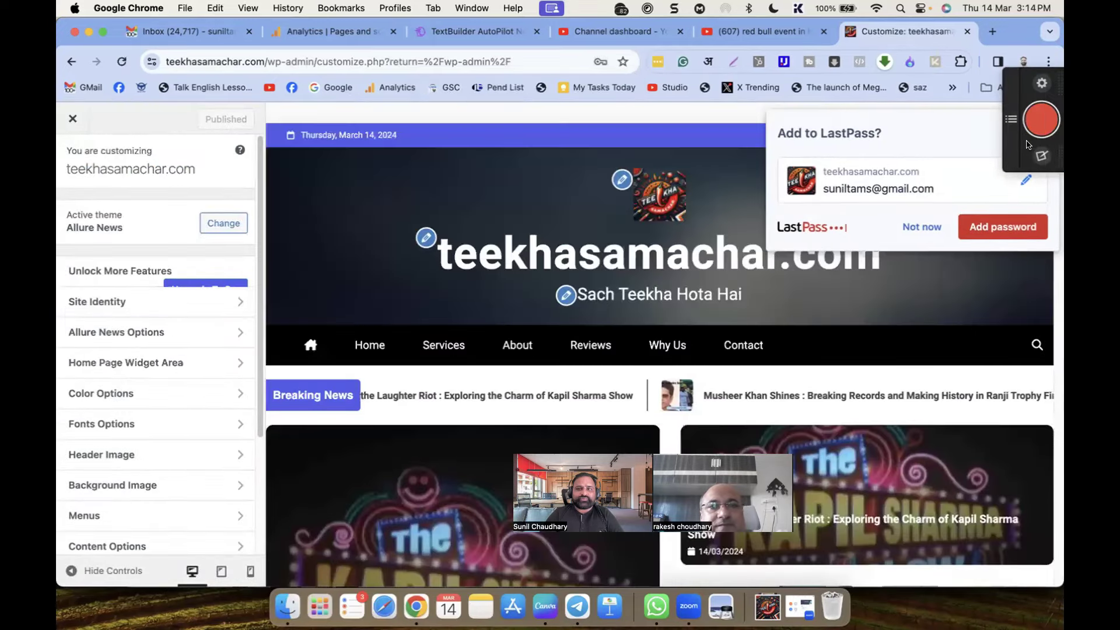
click(77, 302)
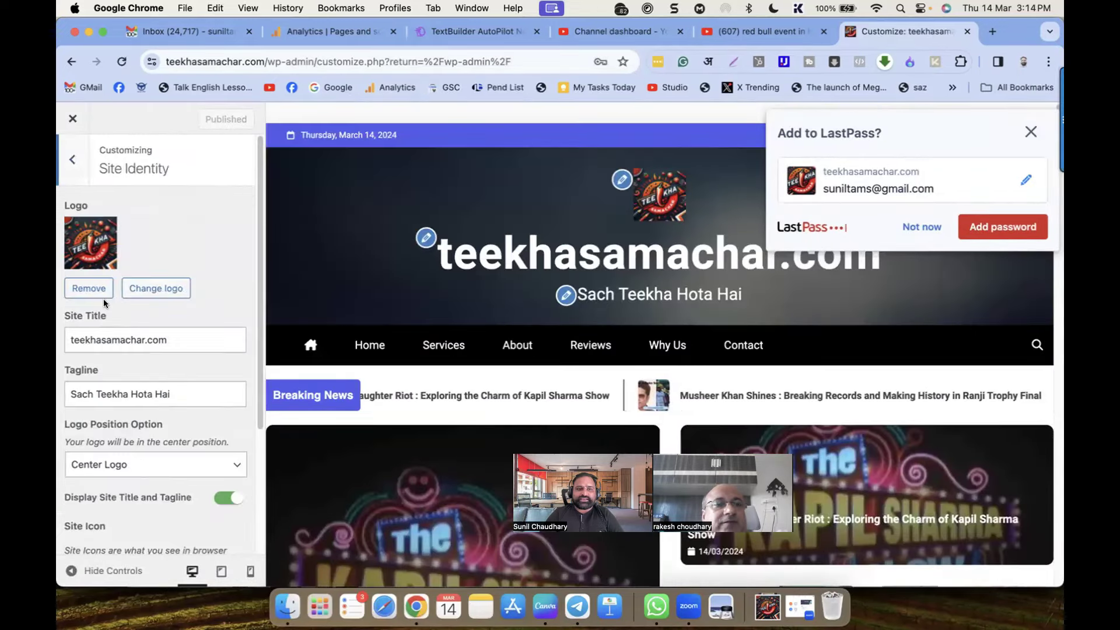
click(93, 291)
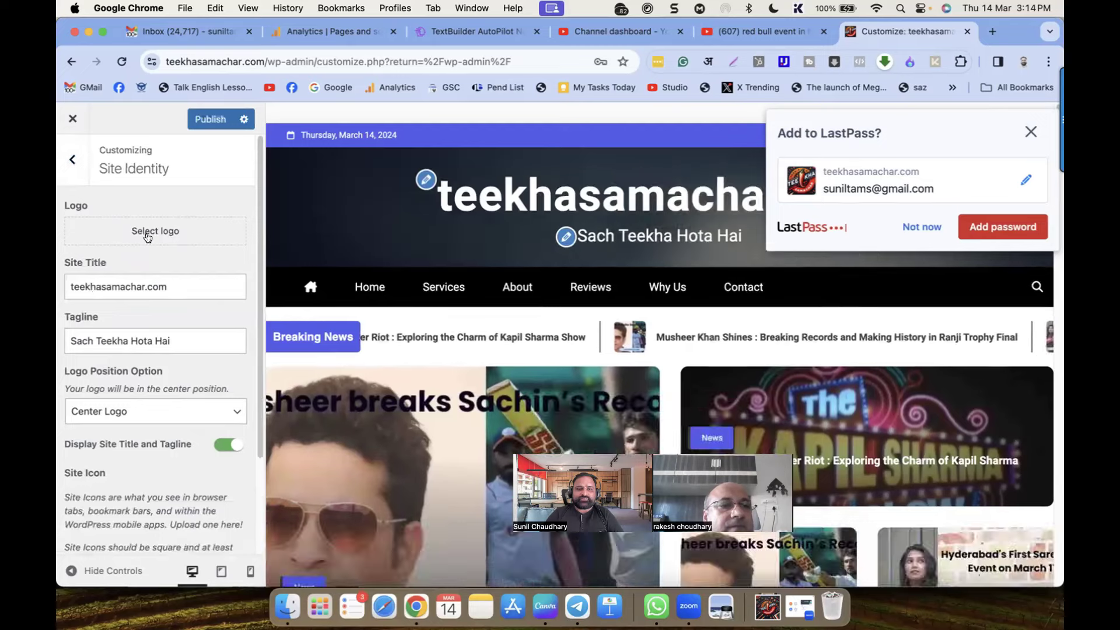
click(151, 233)
click(559, 363)
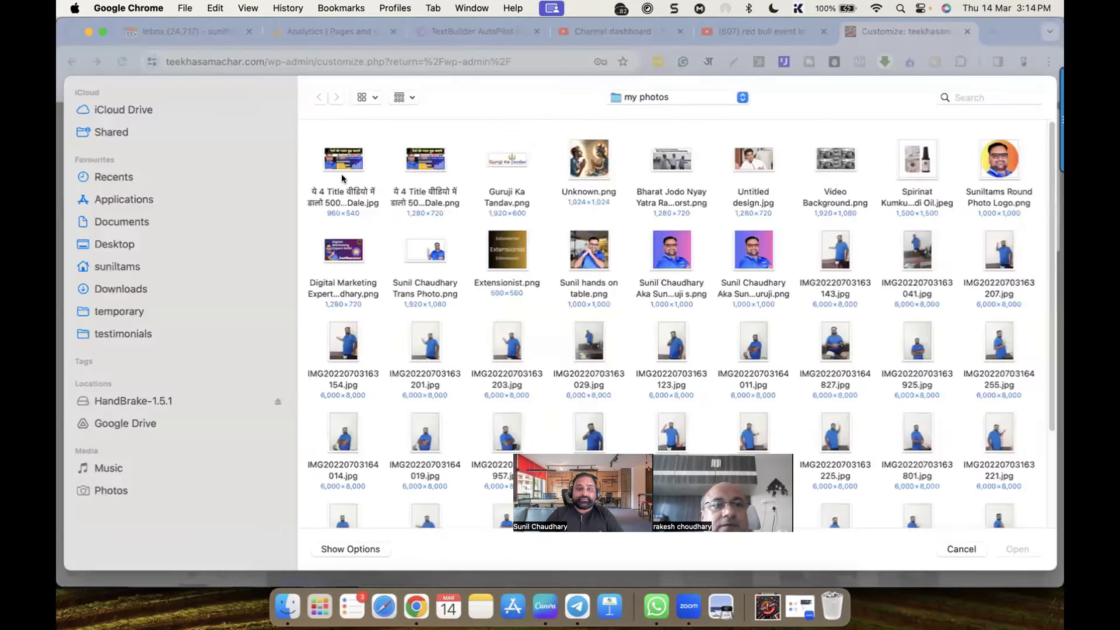
click(134, 311)
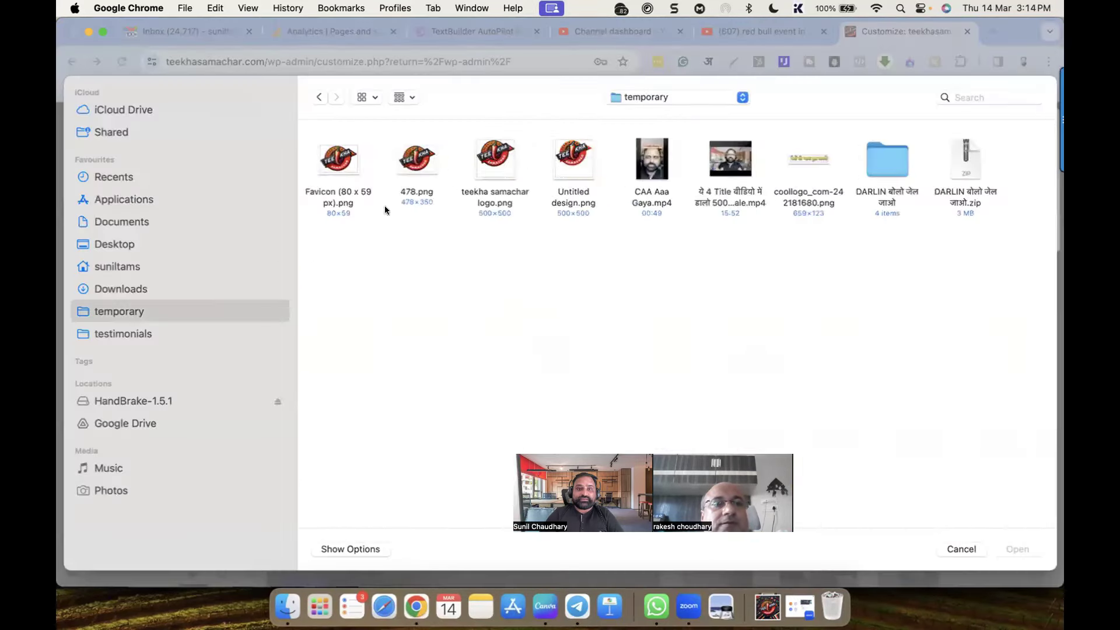
click(413, 165)
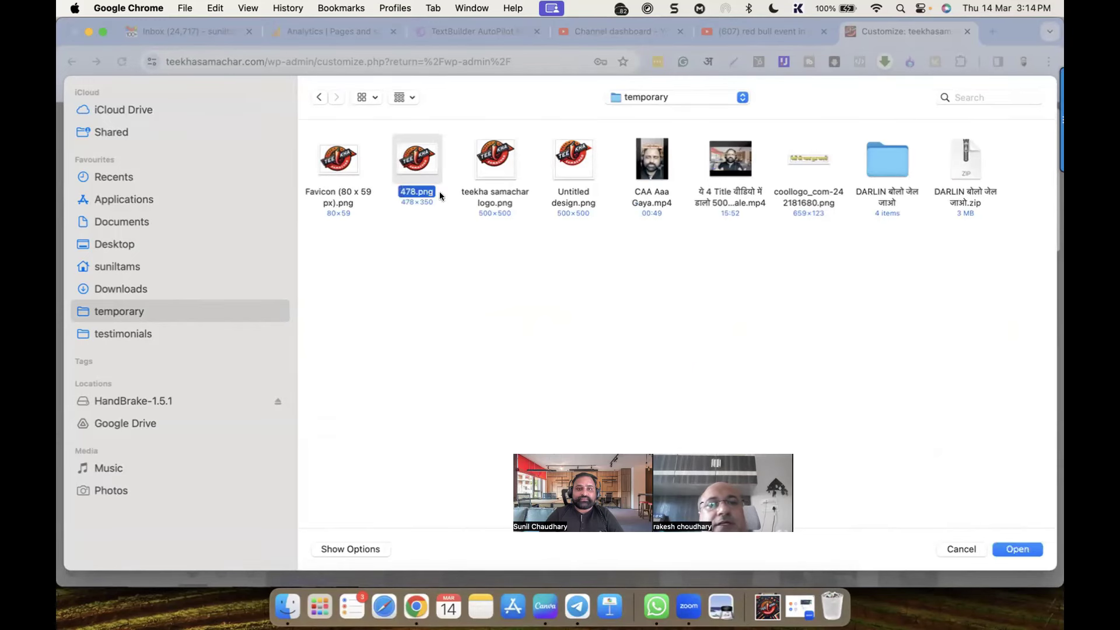
click(1013, 546)
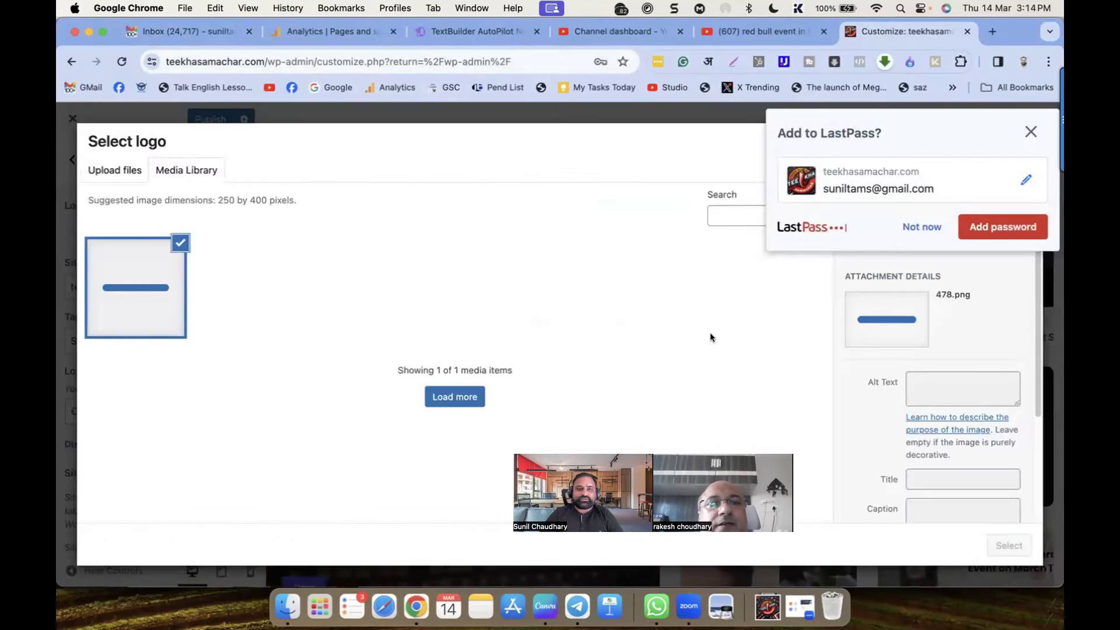
click(1030, 133)
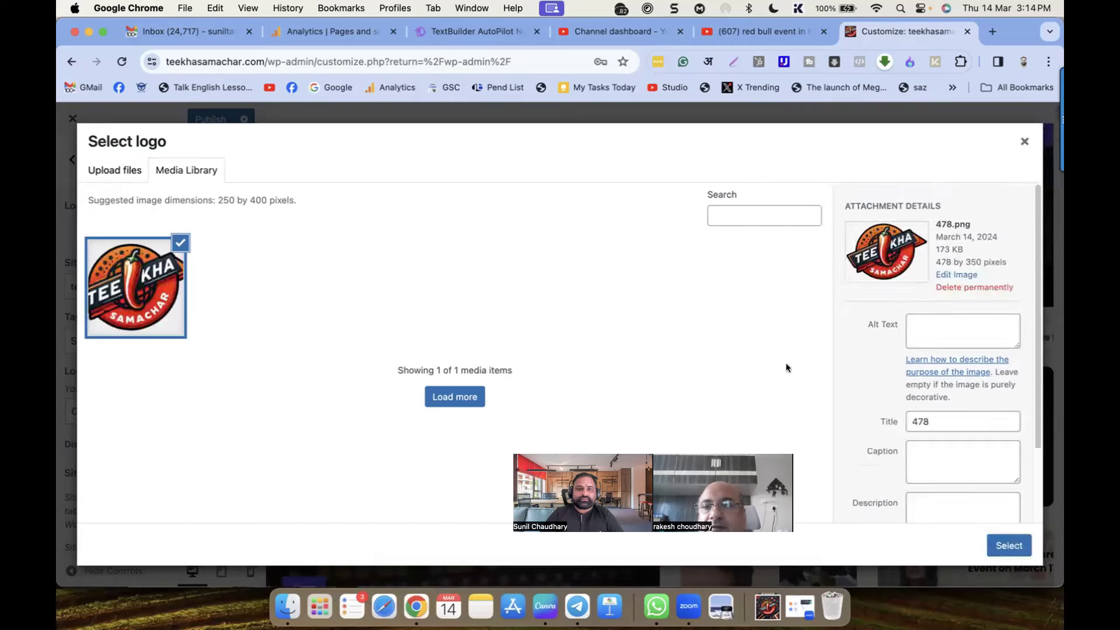
click(1012, 549)
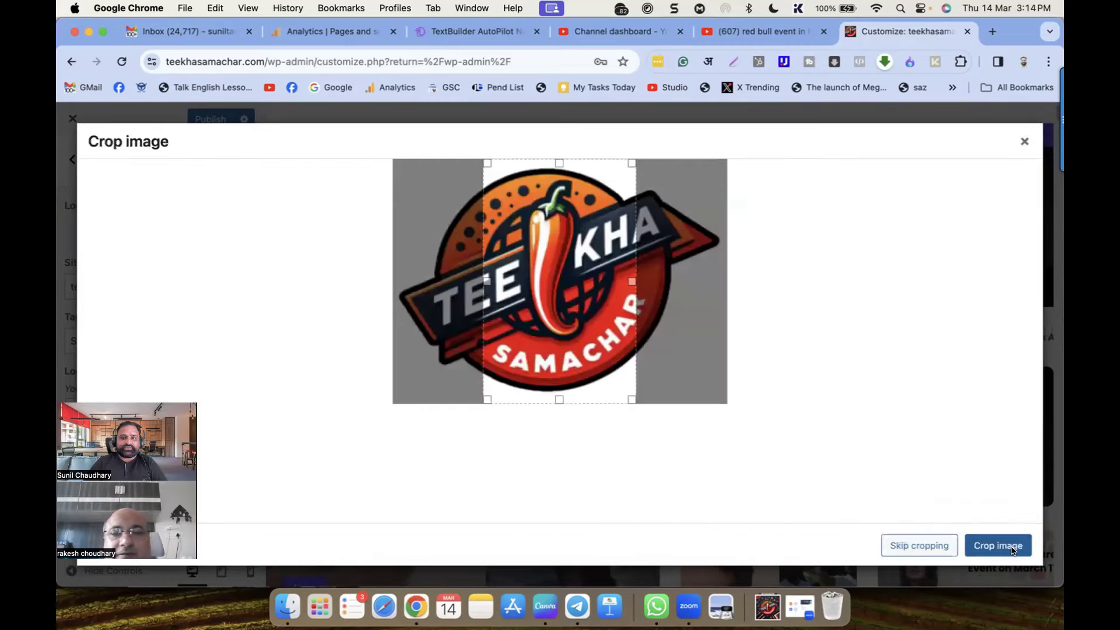
click(907, 545)
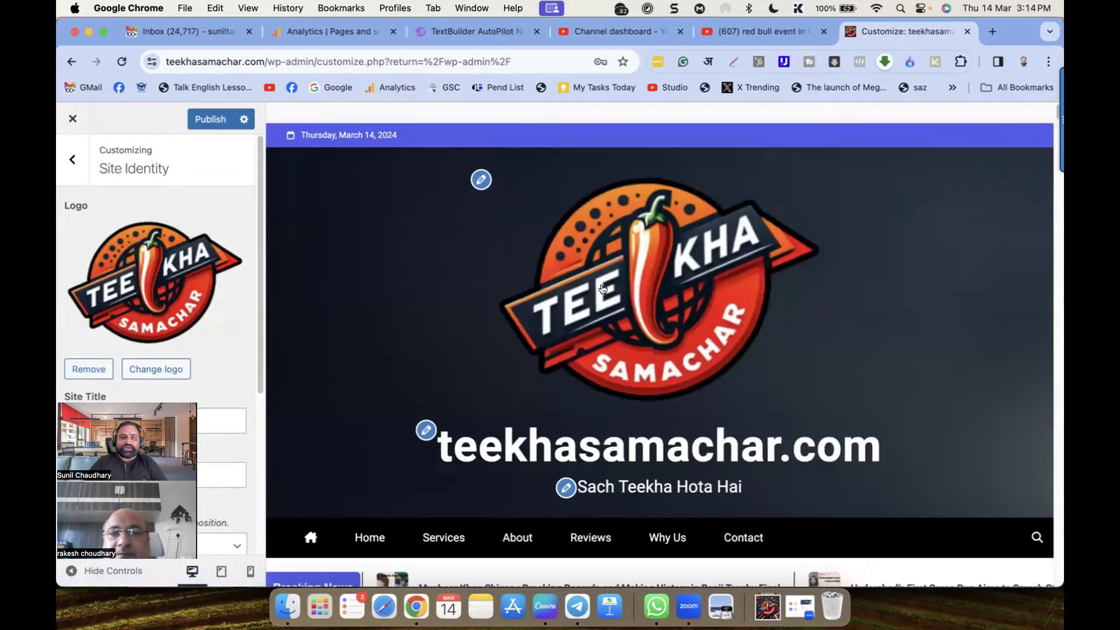
scroll(224, 304, down, 5)
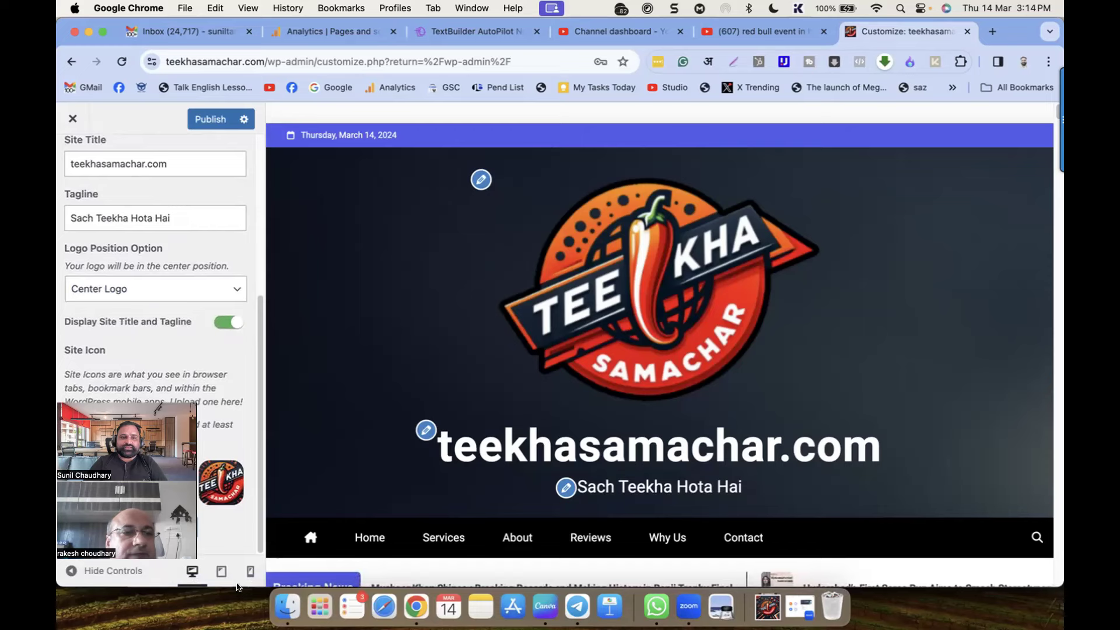
scroll(153, 384, up, 5)
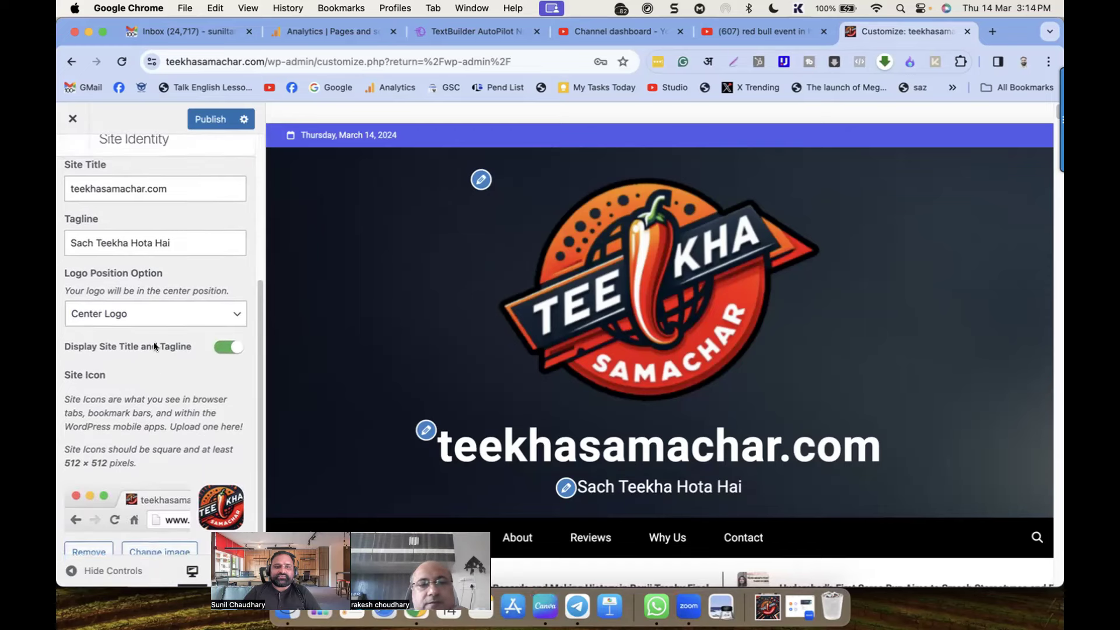
scroll(156, 350, down, 3)
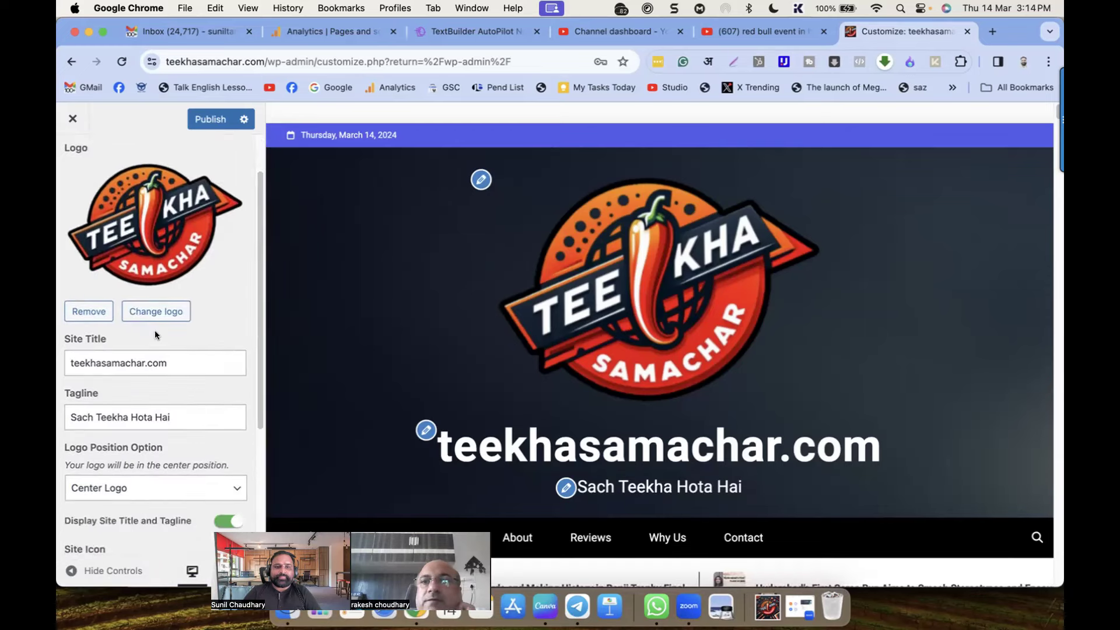
scroll(159, 365, down, 1)
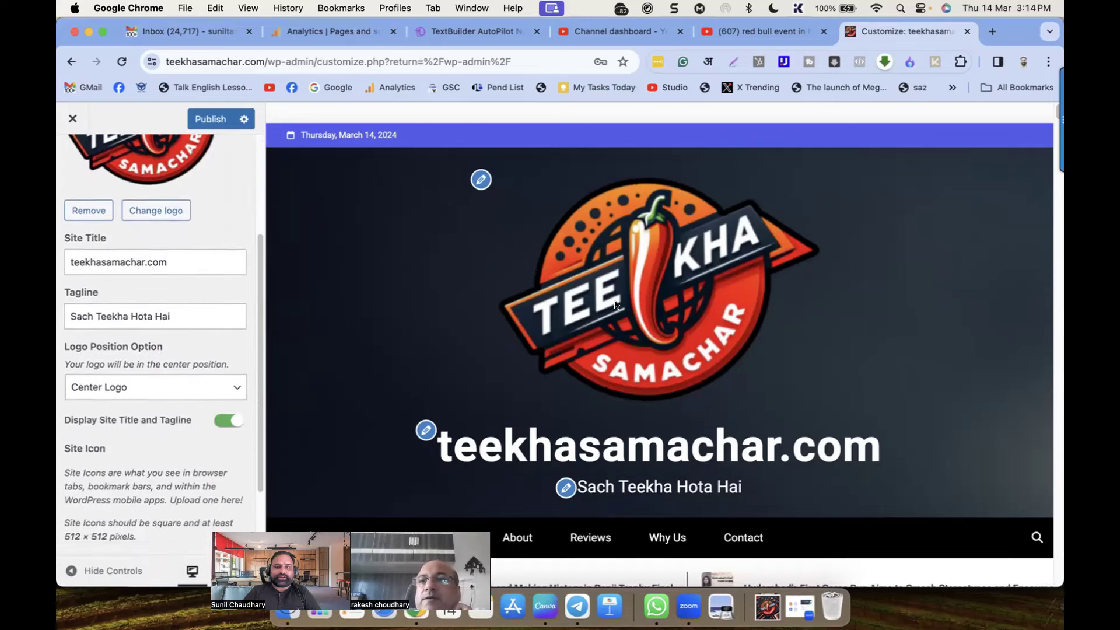
click(480, 180)
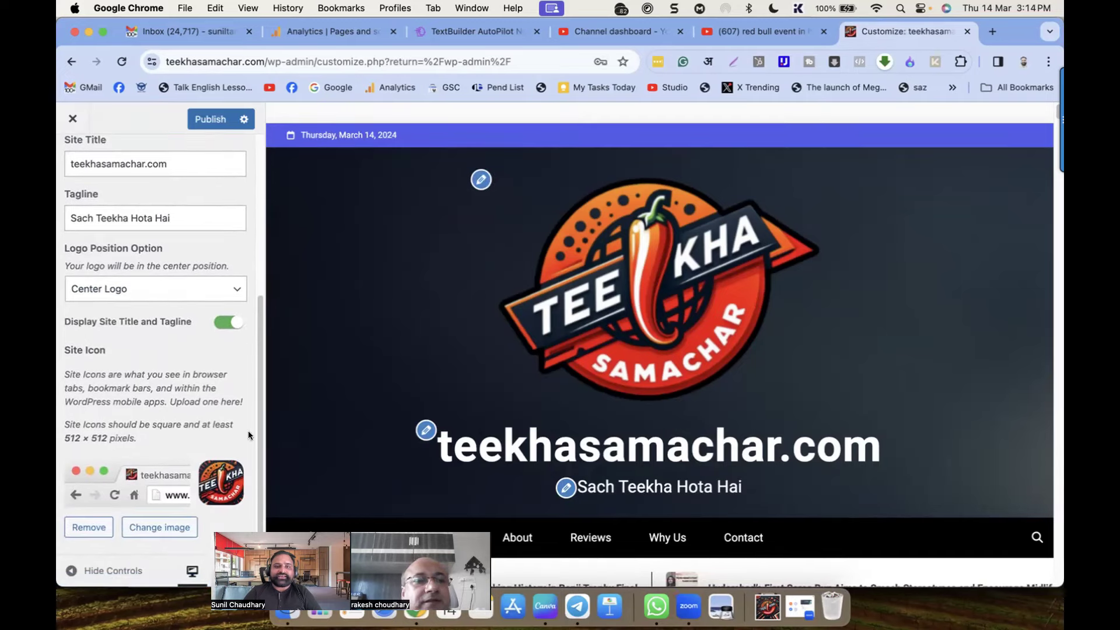
scroll(146, 362, up, 5)
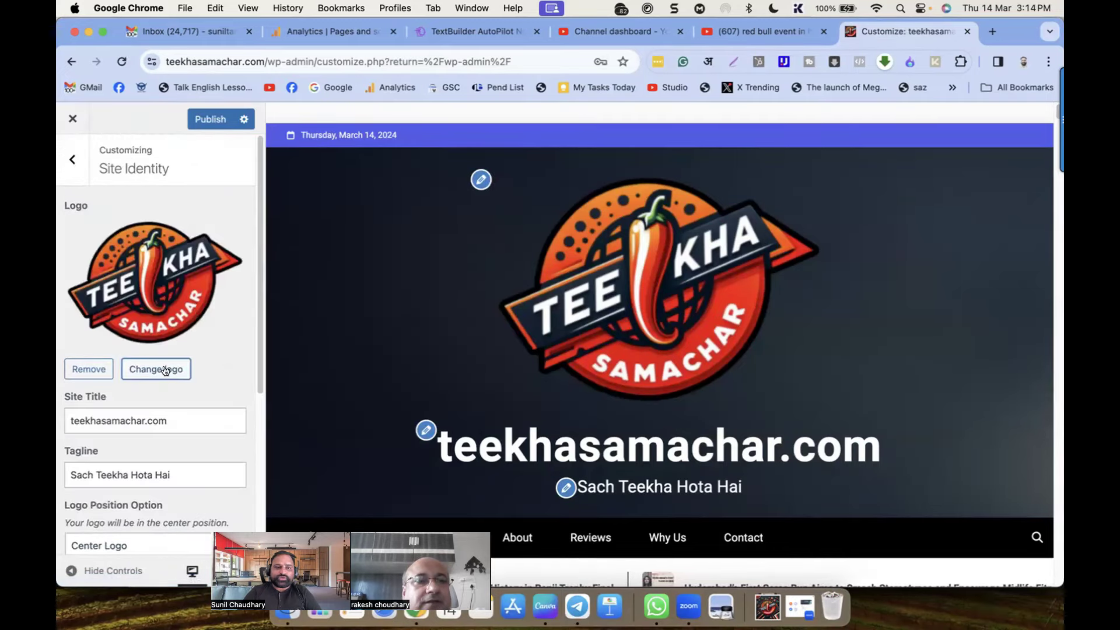
Upload Favicon (80 x 59 px).png and use it as the uncropped site logo.
click(165, 369)
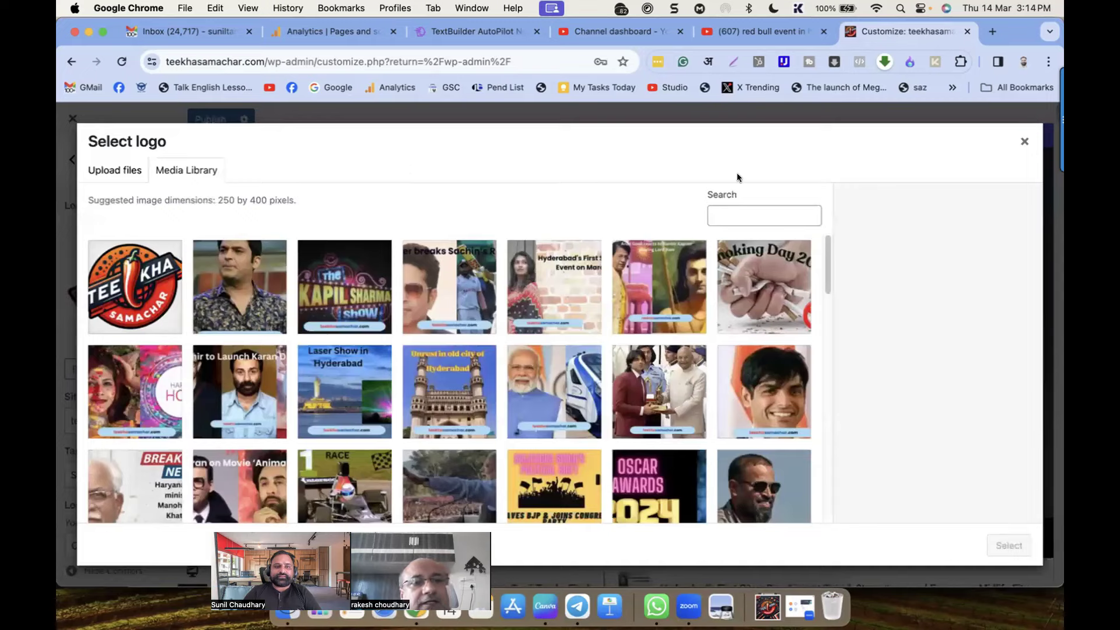
click(119, 173)
click(586, 357)
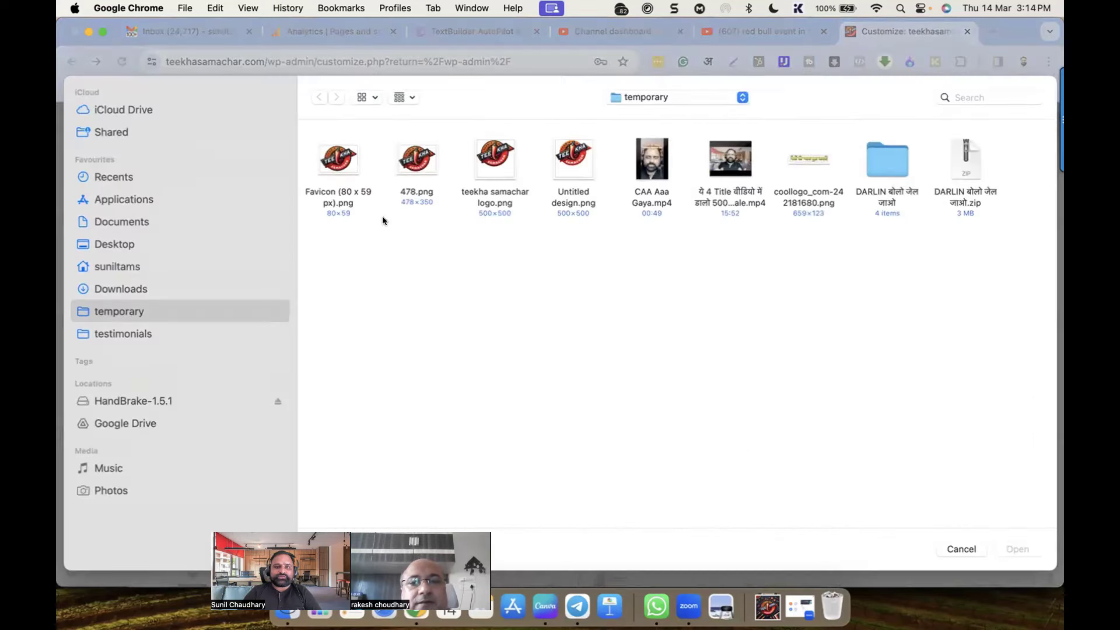
click(337, 162)
click(1016, 550)
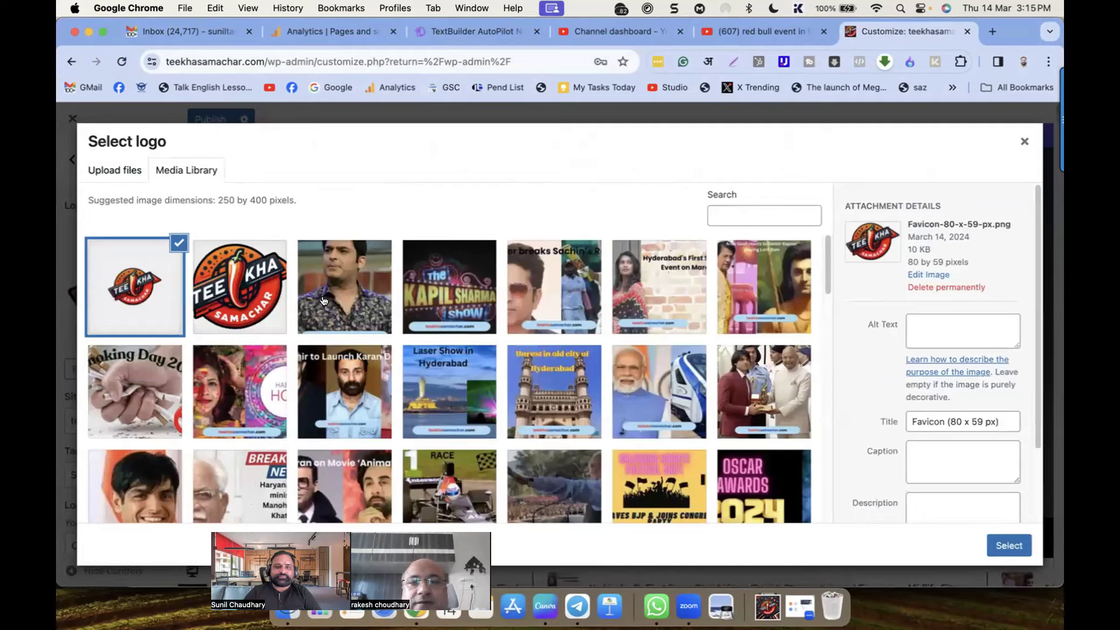
click(1007, 544)
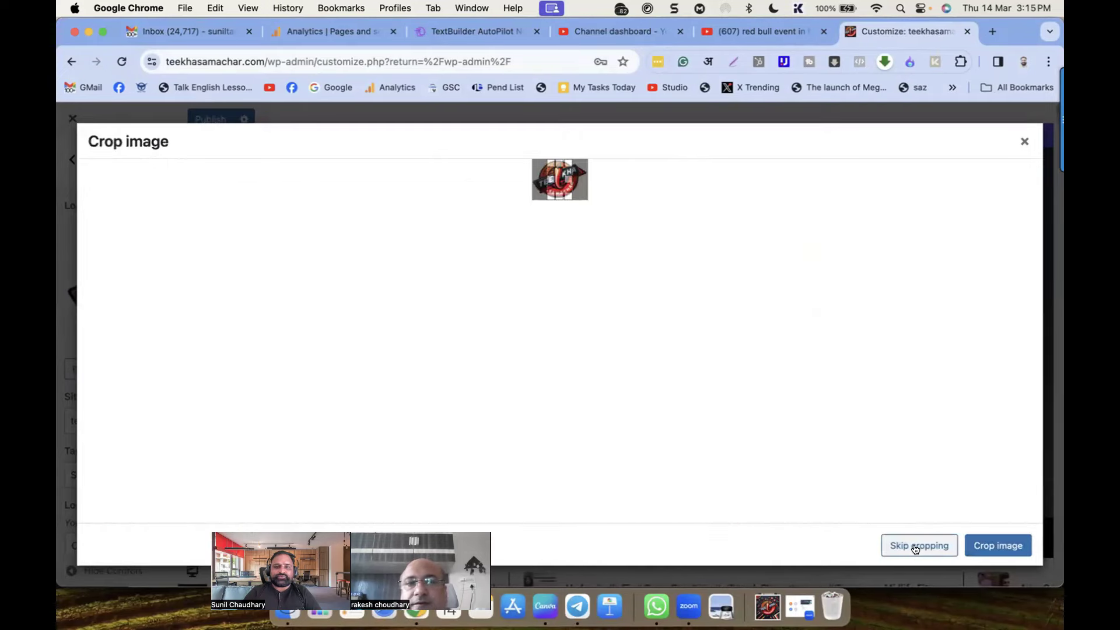
click(916, 545)
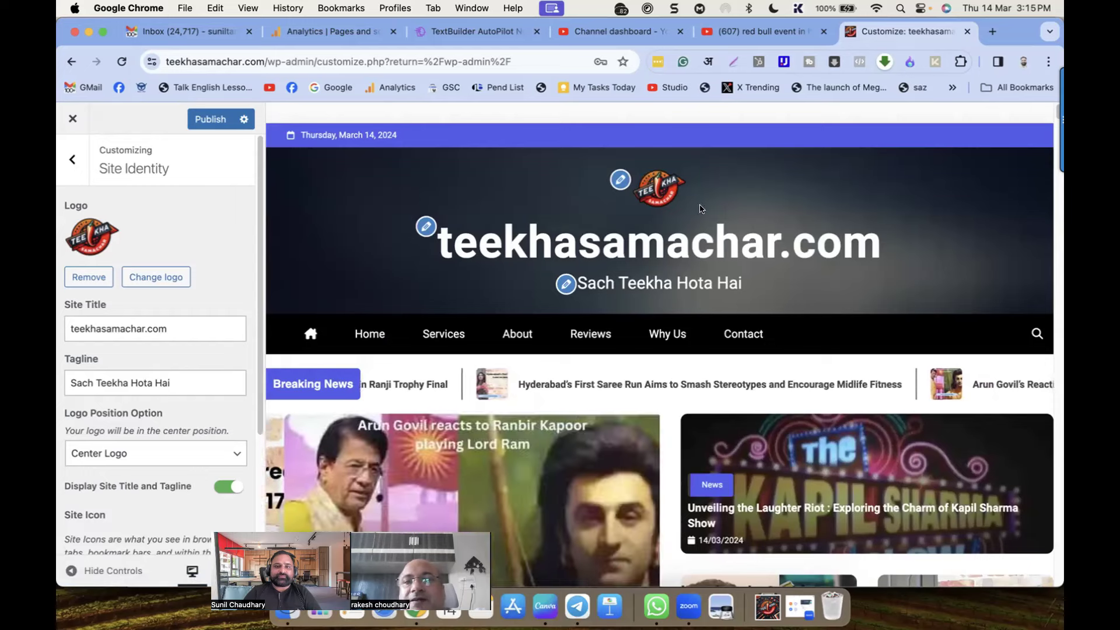
scroll(183, 370, down, 3)
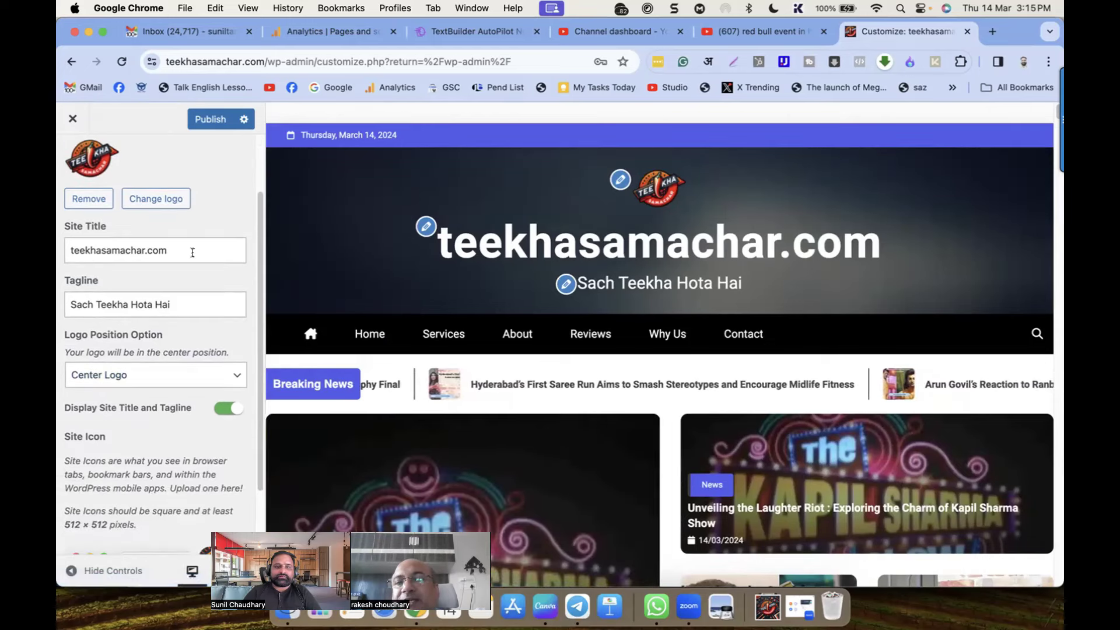
Replace the existing Site Title text with 'Teekha Samachar'.
drag(193, 249, 62, 246)
text(Teekha)
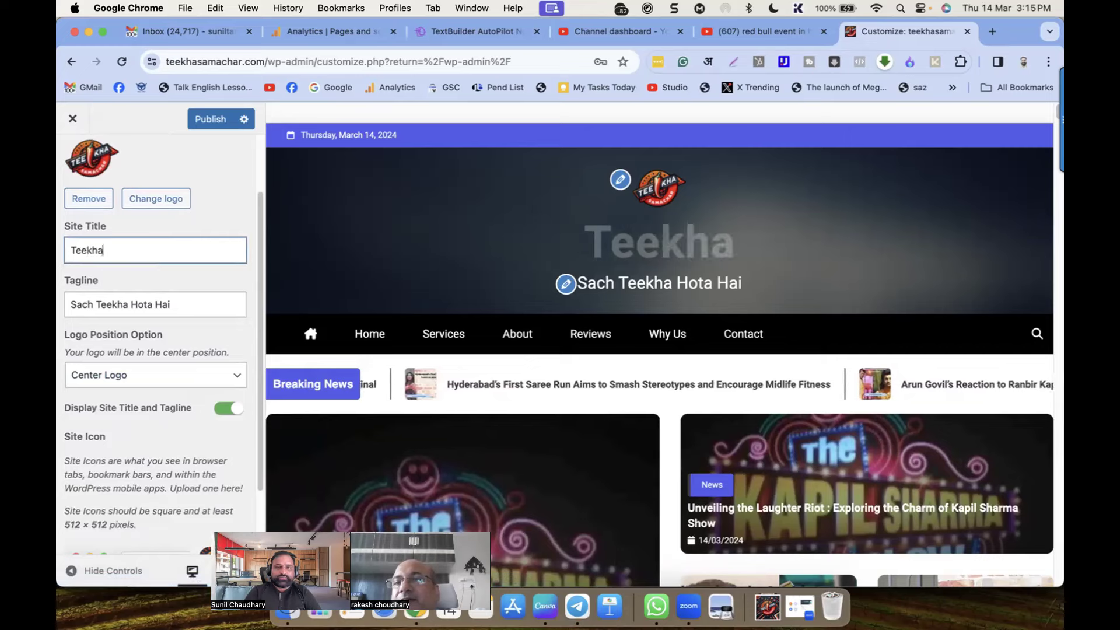
text( Samachar)
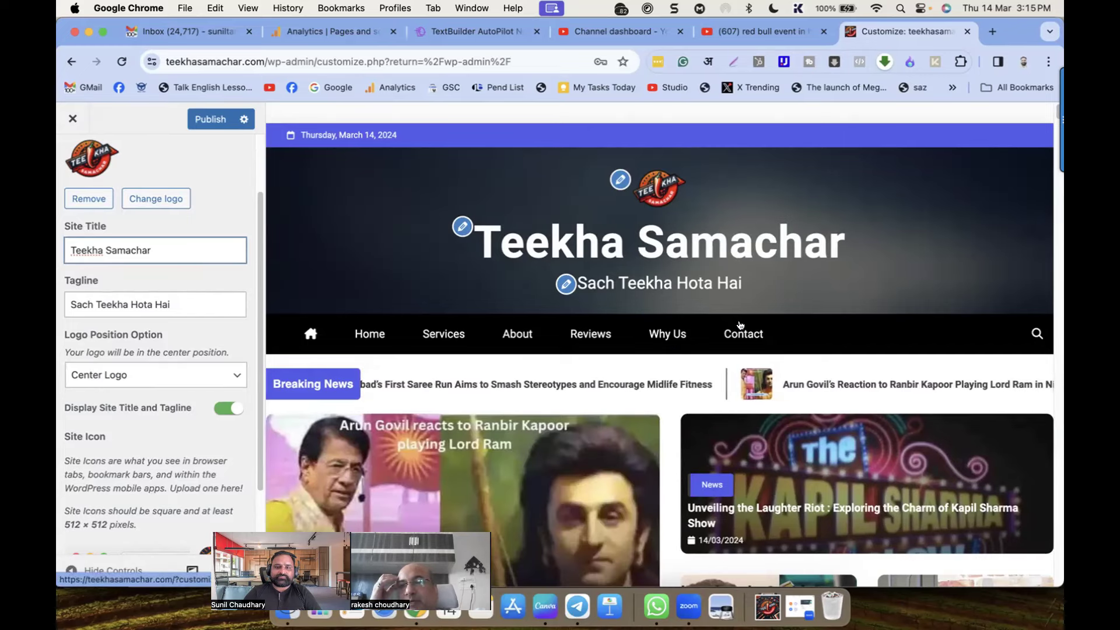
scroll(175, 327, down, 3)
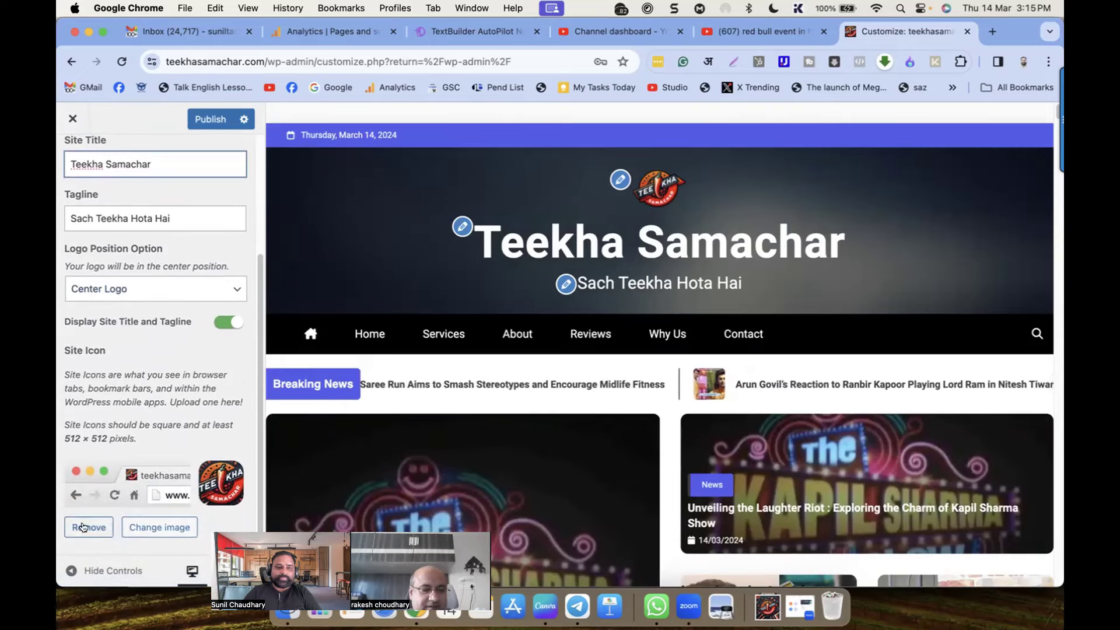
Set the round TEEKHA logo 478.png as the uncropped site icon and publish the changes.
click(159, 527)
click(250, 293)
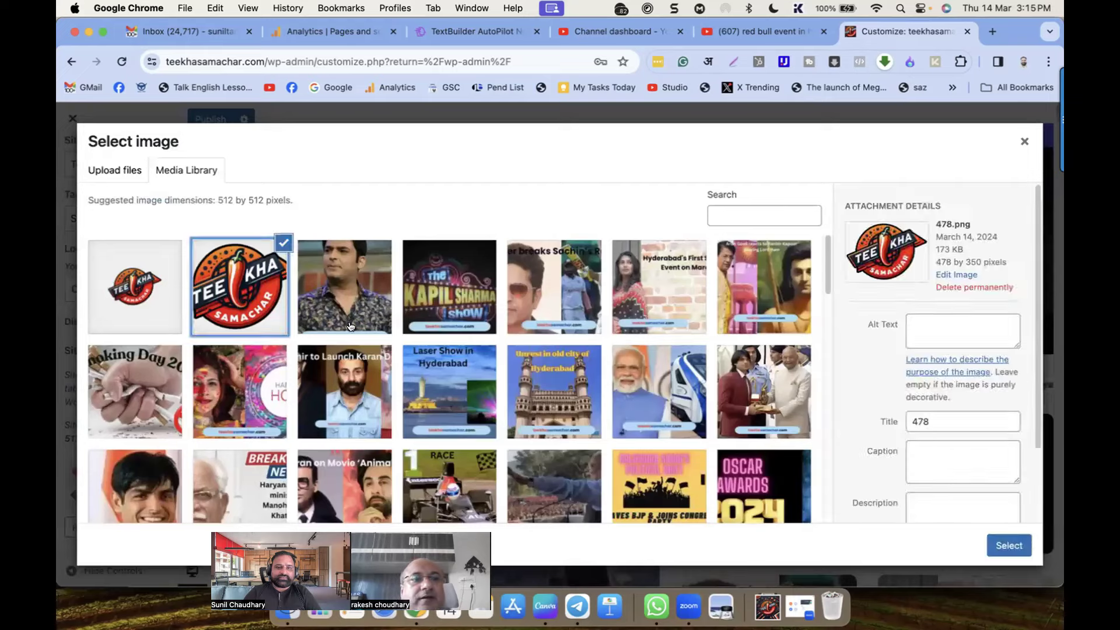
click(1001, 541)
click(911, 548)
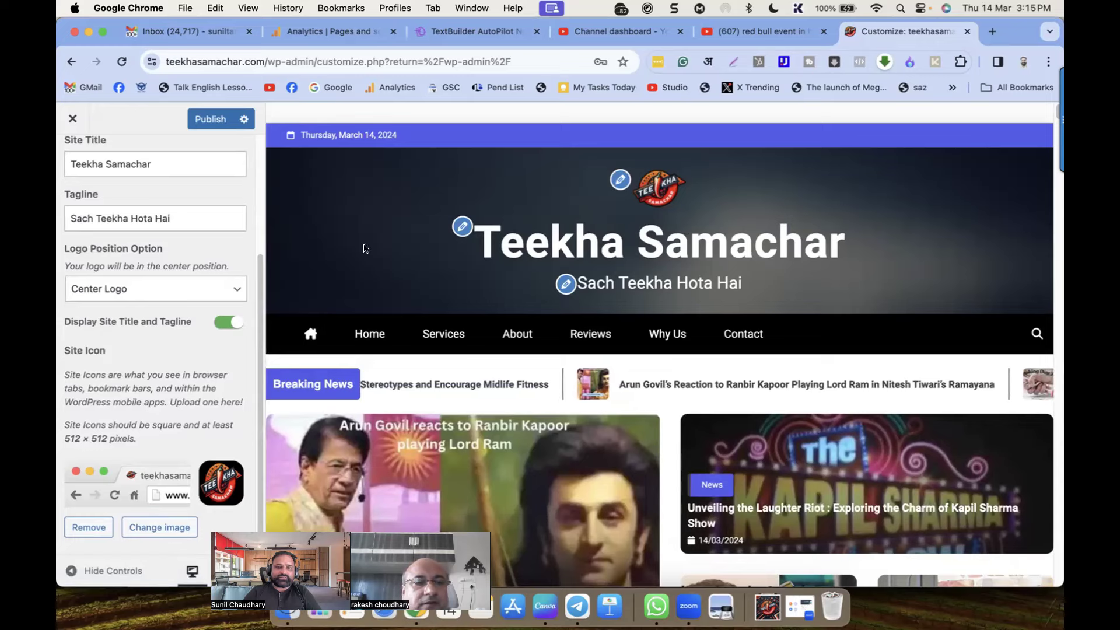
scroll(198, 175, up, 3)
click(205, 114)
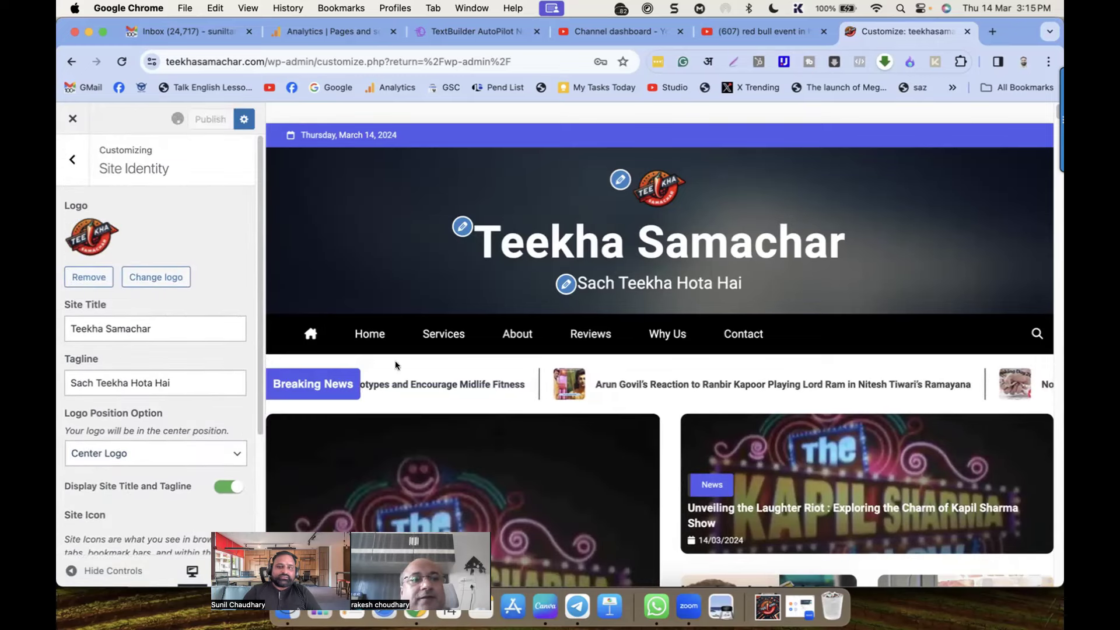